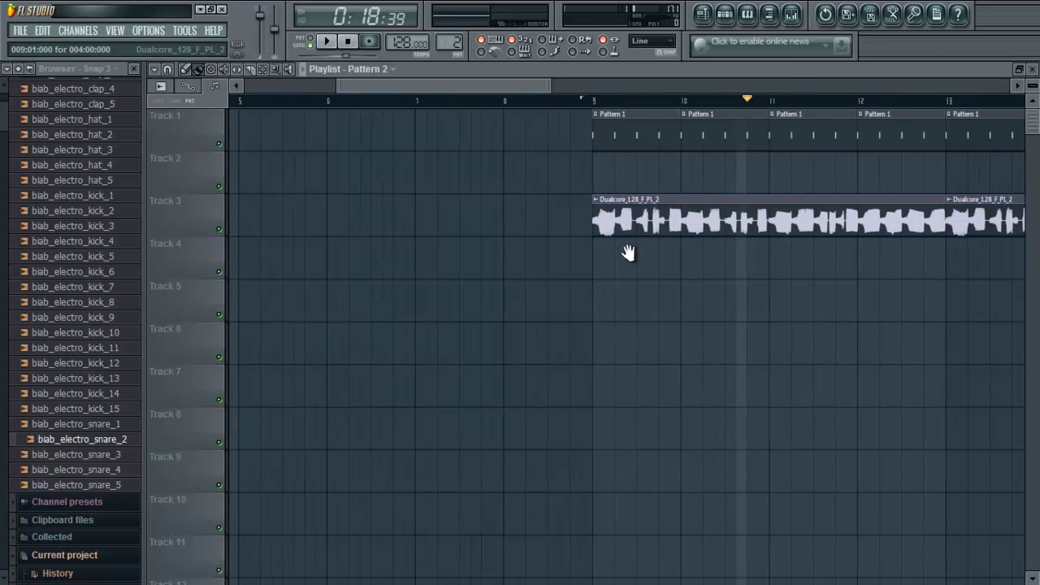
Examine the Pattern 1 and Dualcore_128_F_PL_2 clips laid out from bar 9 in the playlist
click(689, 208)
drag(363, 268, 515, 251)
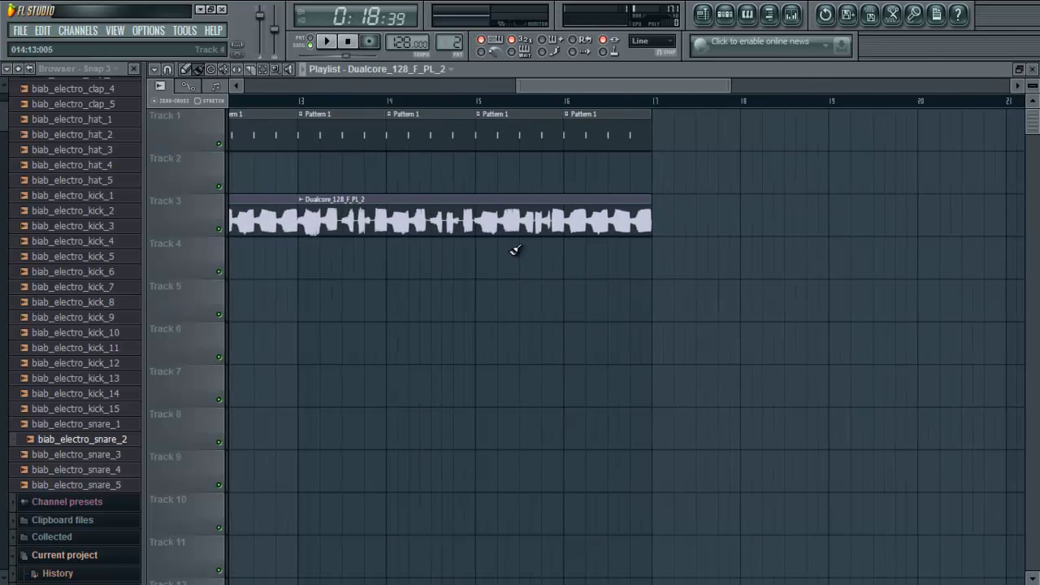
click(649, 212)
drag(976, 239, 1005, 234)
right_click(1006, 229)
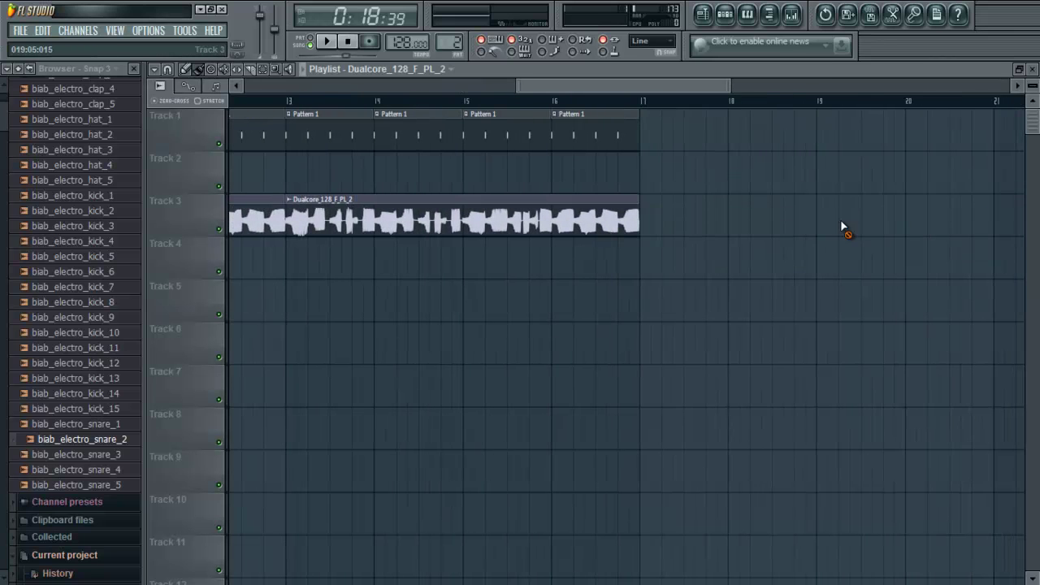
drag(694, 284, 845, 318)
drag(401, 313, 745, 313)
drag(430, 284, 455, 289)
drag(564, 214, 202, 303)
scroll(320, 322, up, 3)
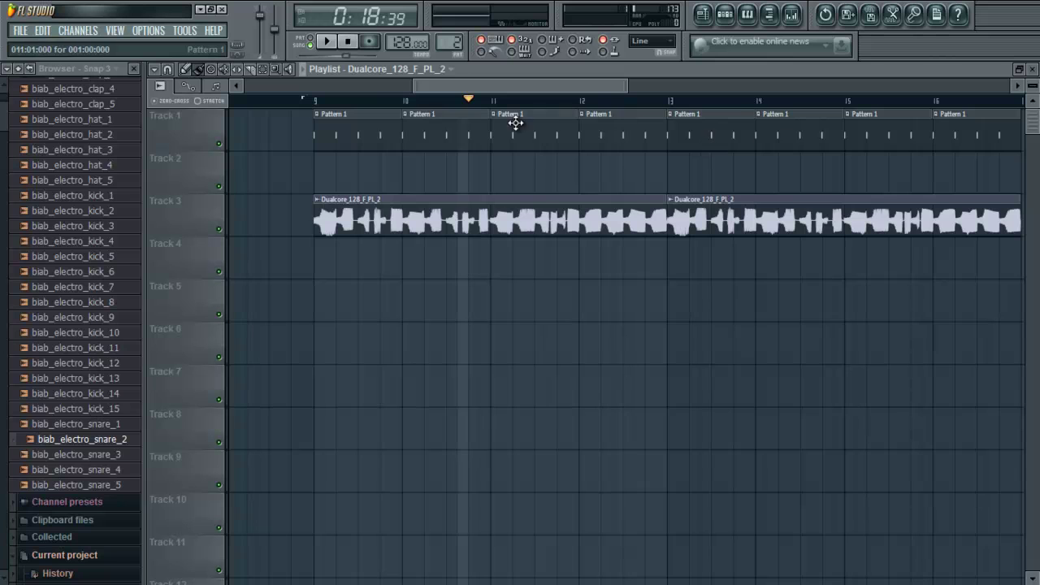
Play the arrangement from bar 9 to hear the kick pattern together with the Dualcore bass clip
scroll(609, 132, up, 2)
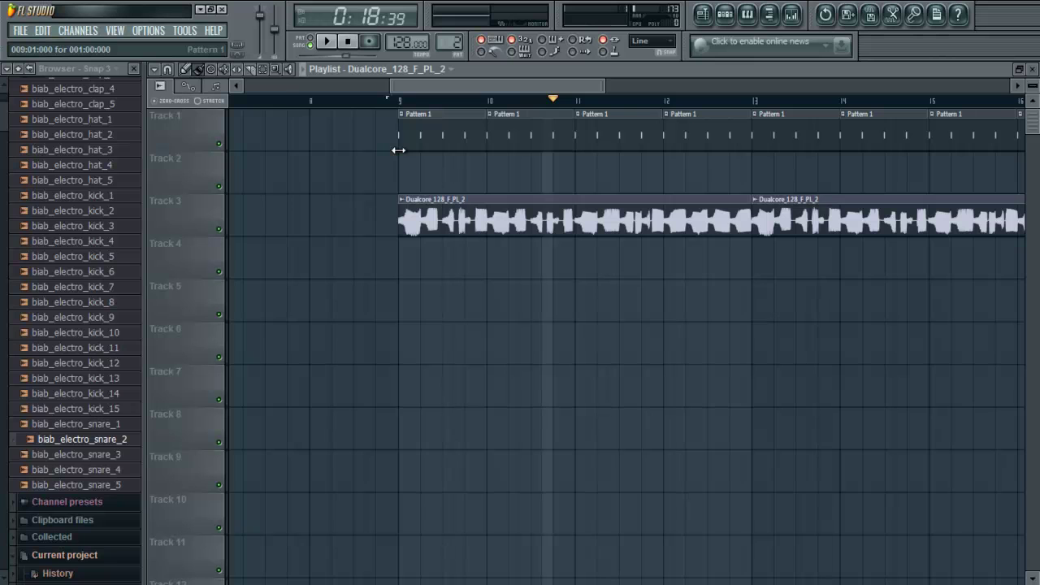
drag(449, 258, 592, 334)
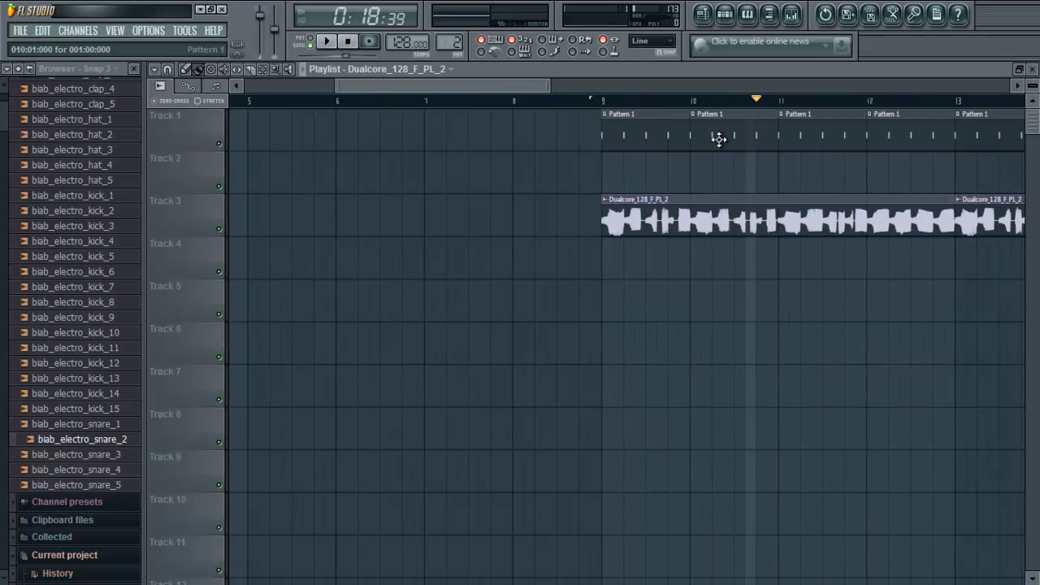
drag(499, 213, 337, 228)
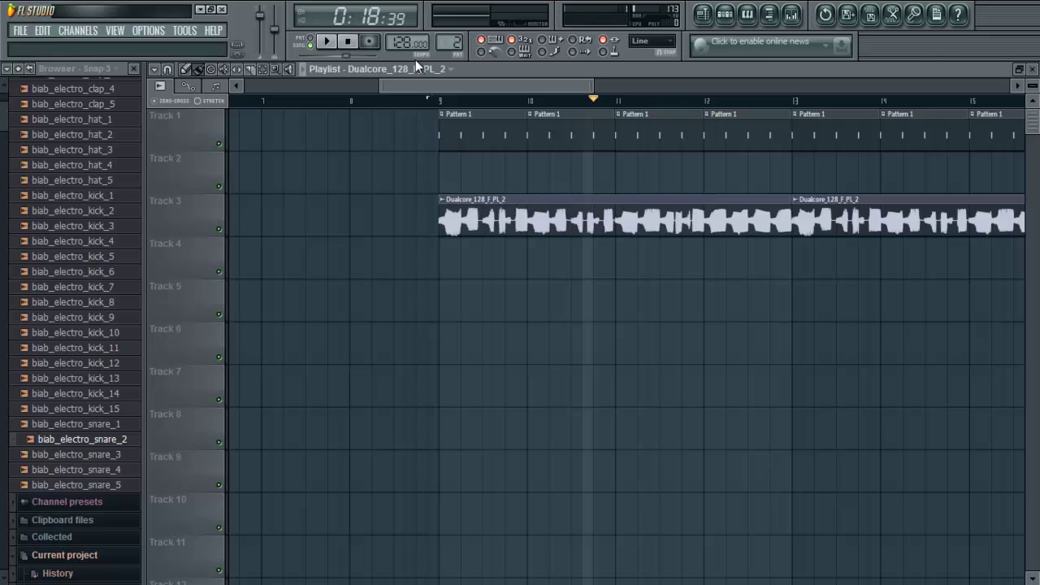
click(428, 101)
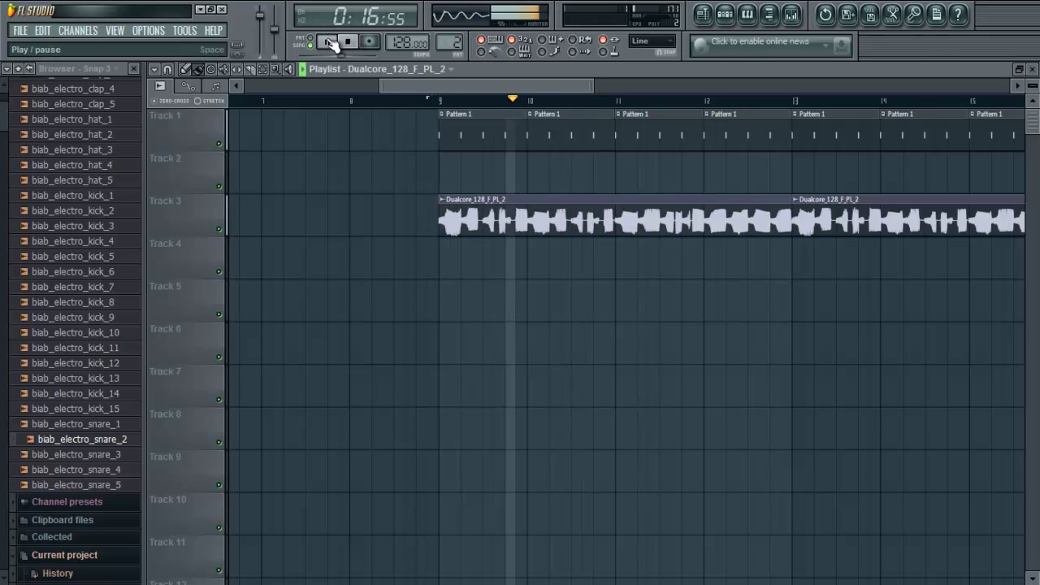
click(326, 42)
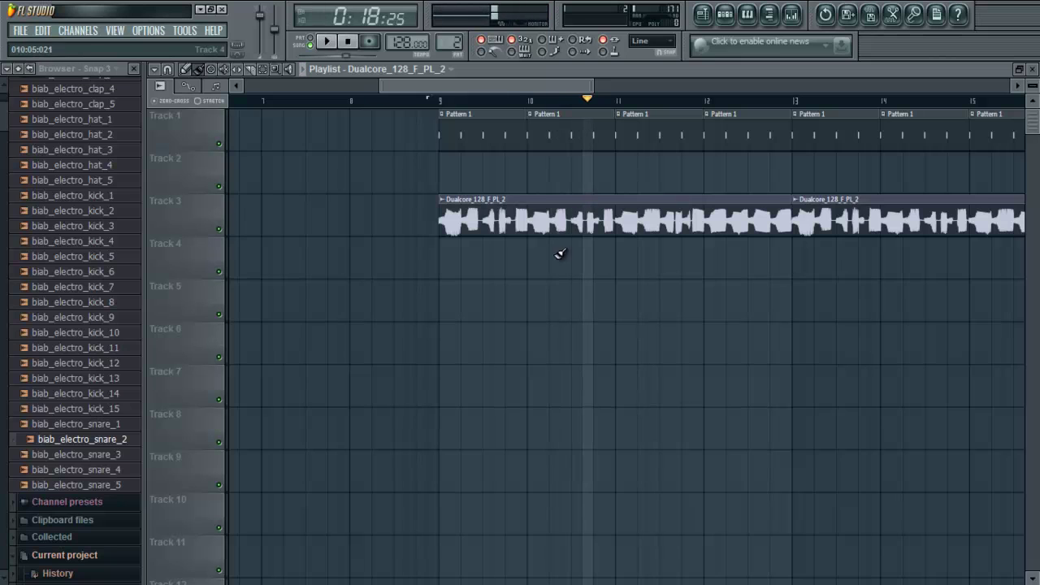
Lower the volume of the Dualcore clip's mixer track, Insert 2, and rename the track Bass
double_click(538, 218)
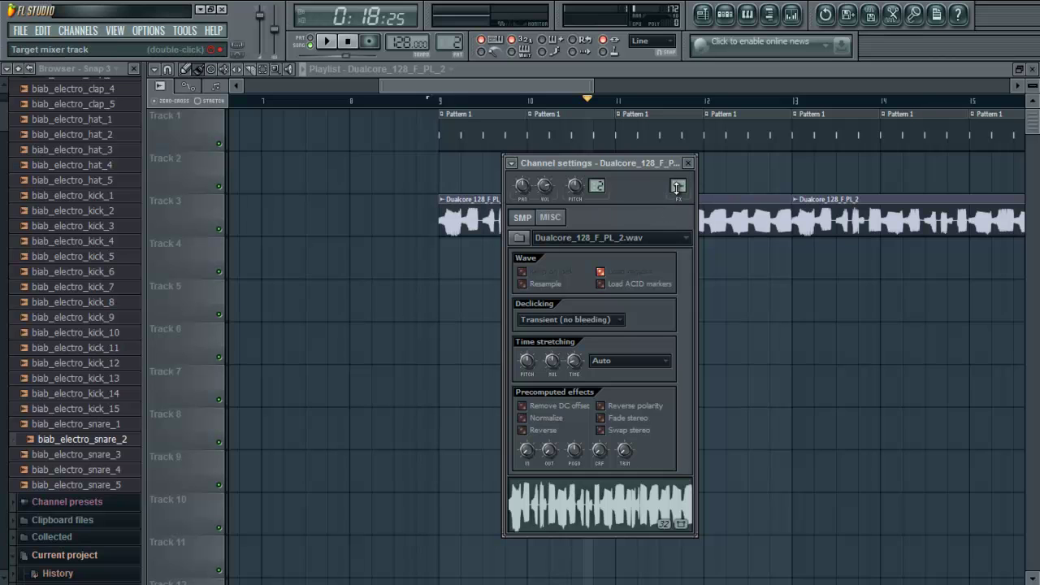
key(Escape)
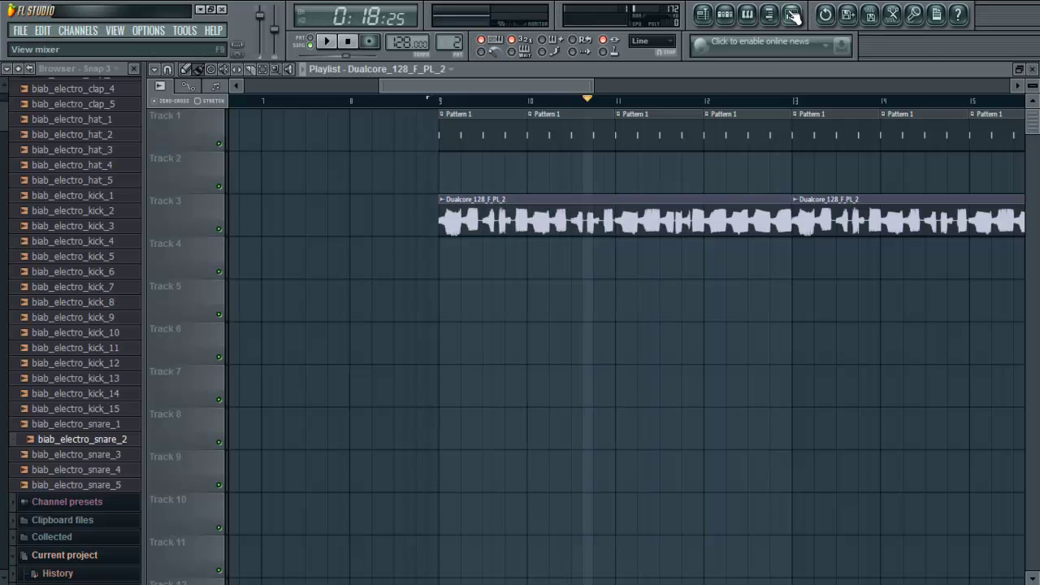
key(F9)
drag(315, 397, 323, 424)
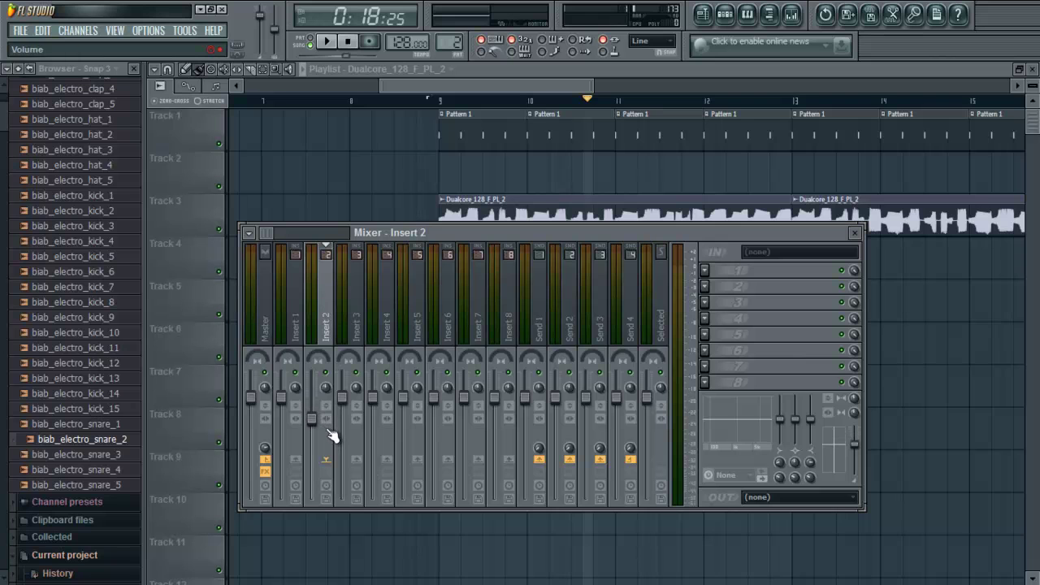
key(F2)
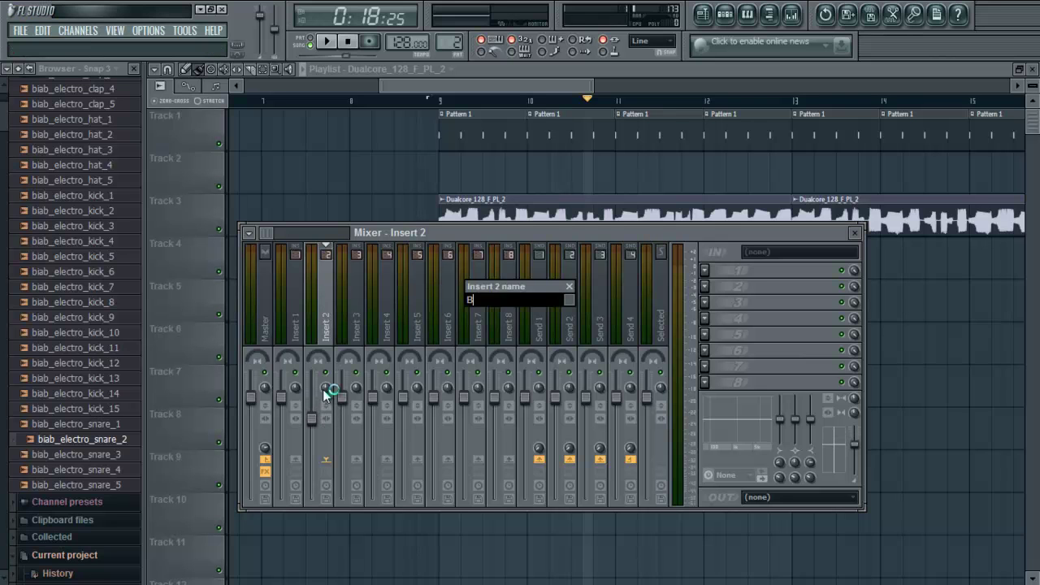
key(Return)
right_click(381, 178)
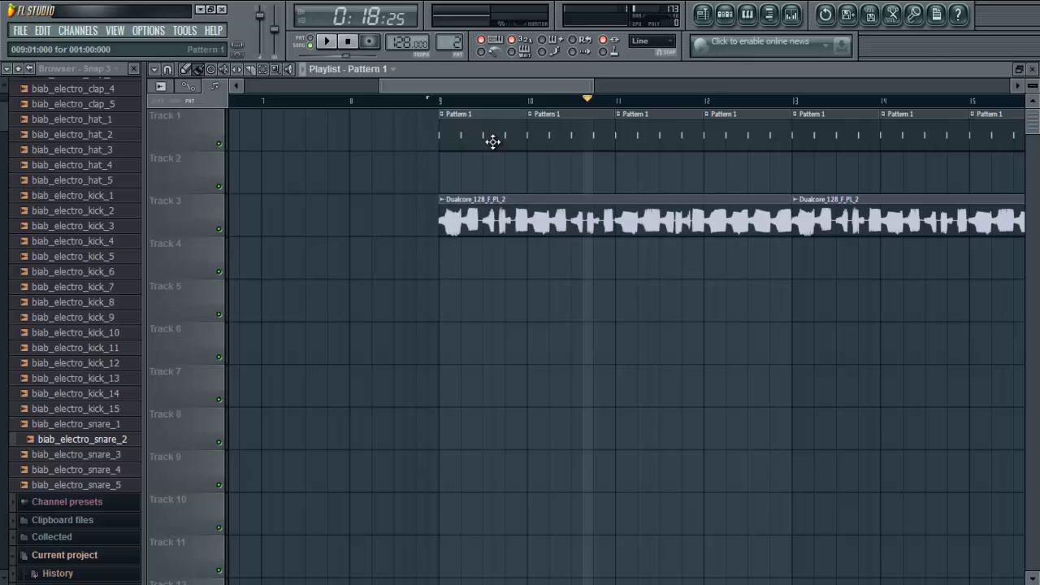
Check the Kick channel's mixer routing and rename its mixer track, Insert 1, as Kick
double_click(492, 142)
click(461, 144)
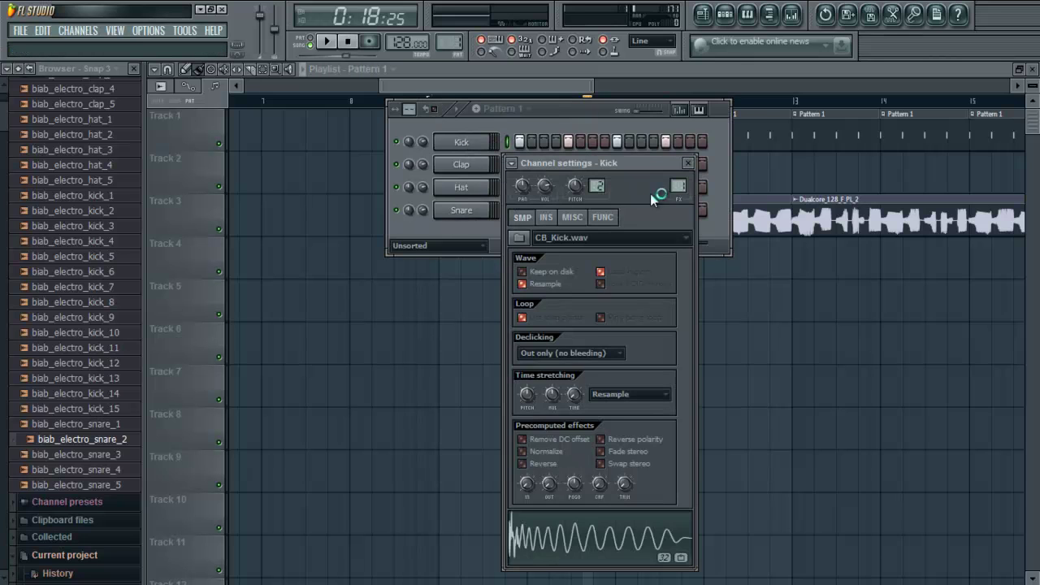
click(690, 165)
key(F6)
click(793, 16)
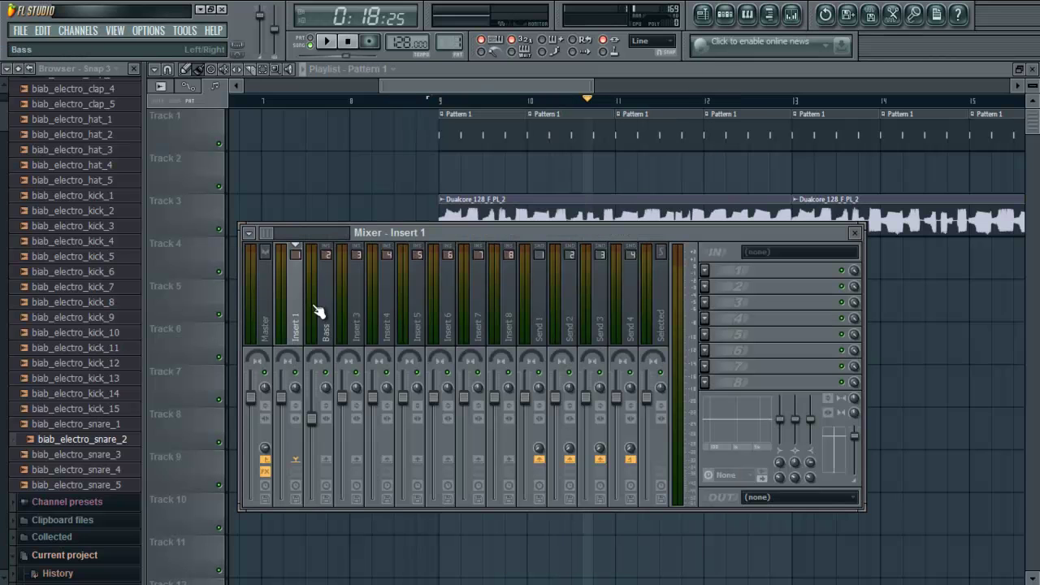
key(F2)
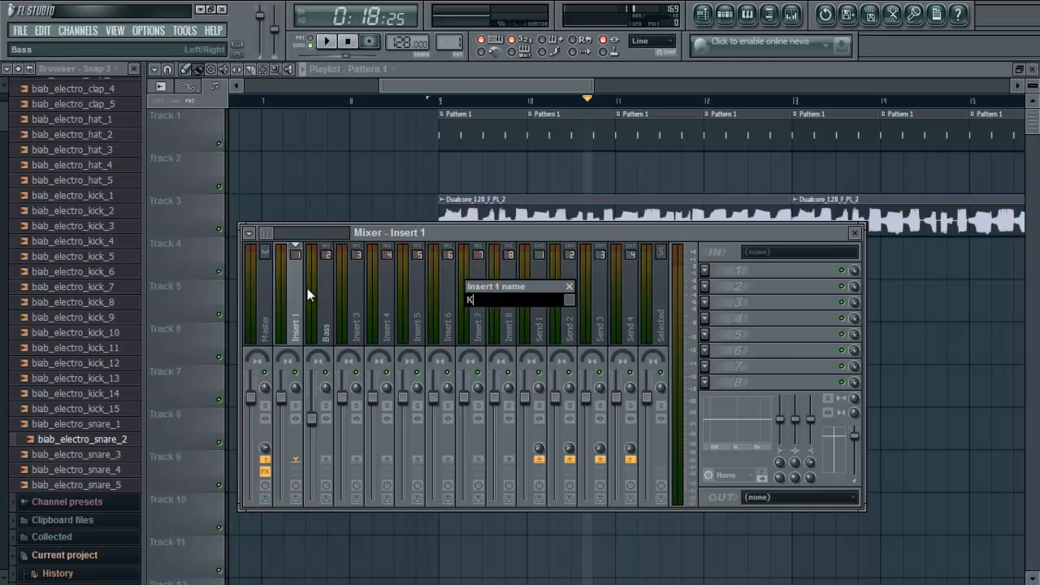
key(Return)
Route the Kick mixer track to the Bass track as a sidechain send, and select the Bass track
click(326, 460)
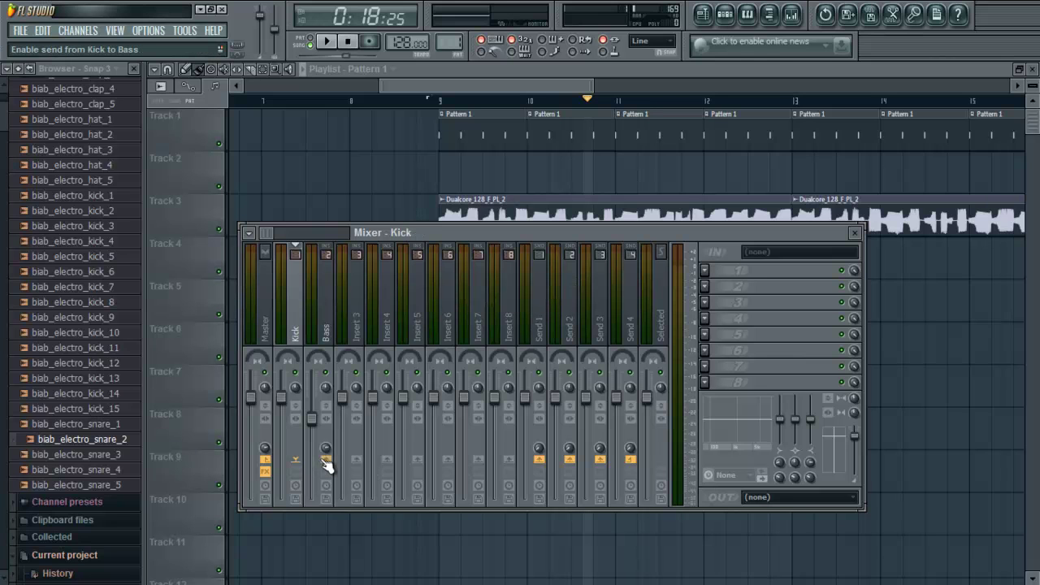
right_click(329, 463)
click(361, 498)
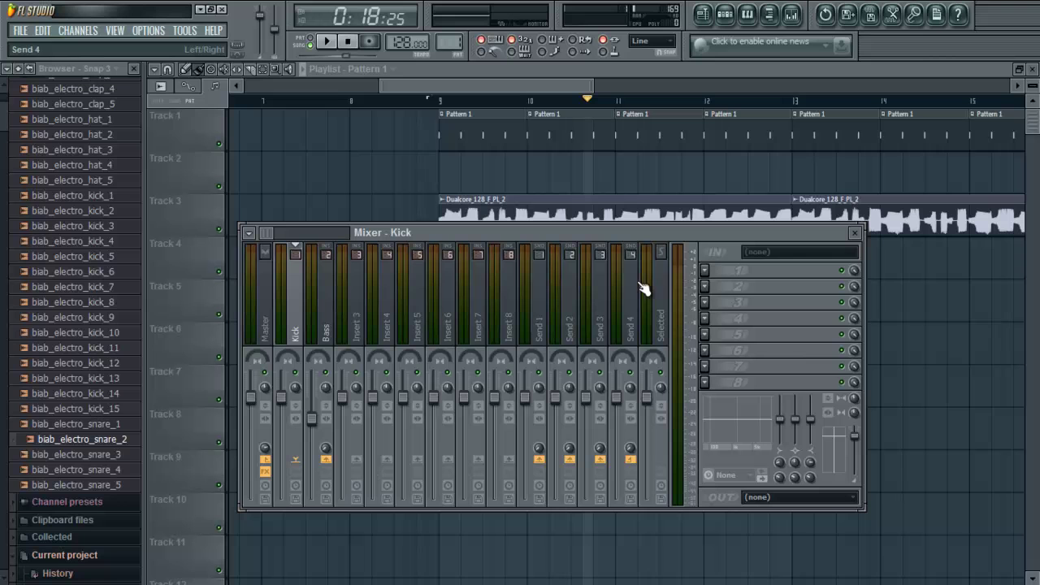
click(324, 310)
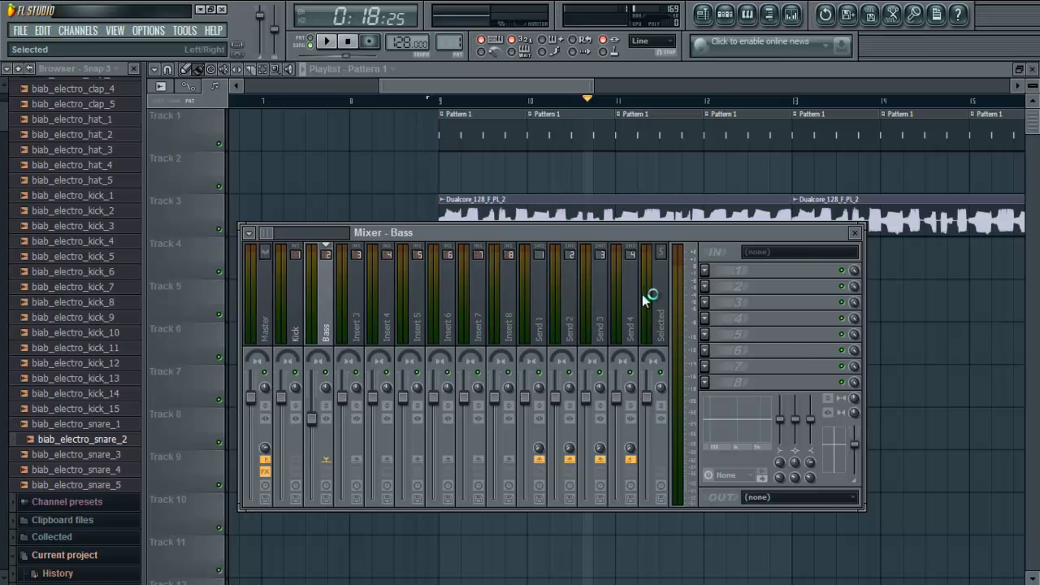
click(705, 272)
mouse_move(722, 287)
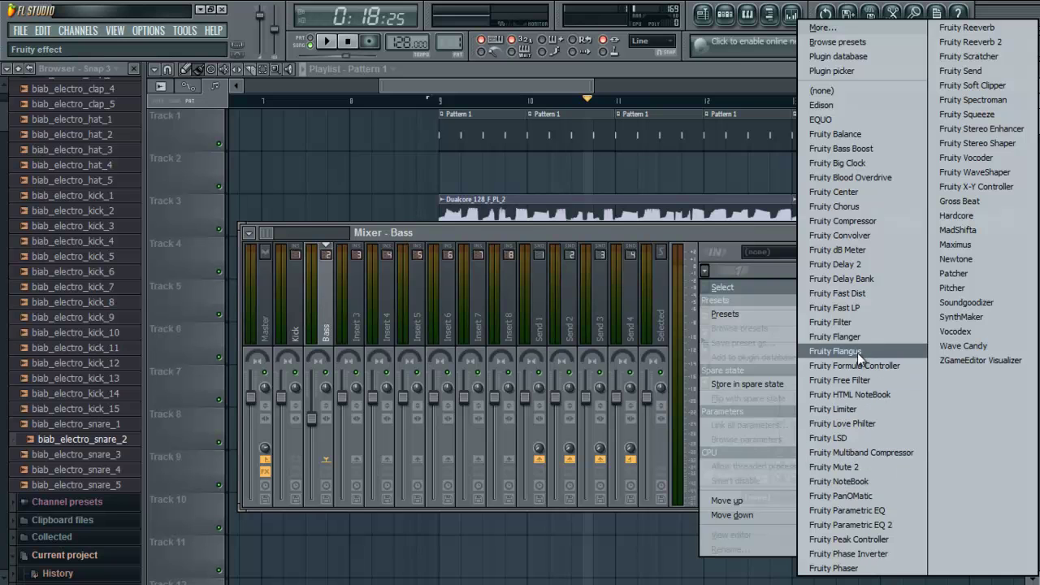
click(830, 321)
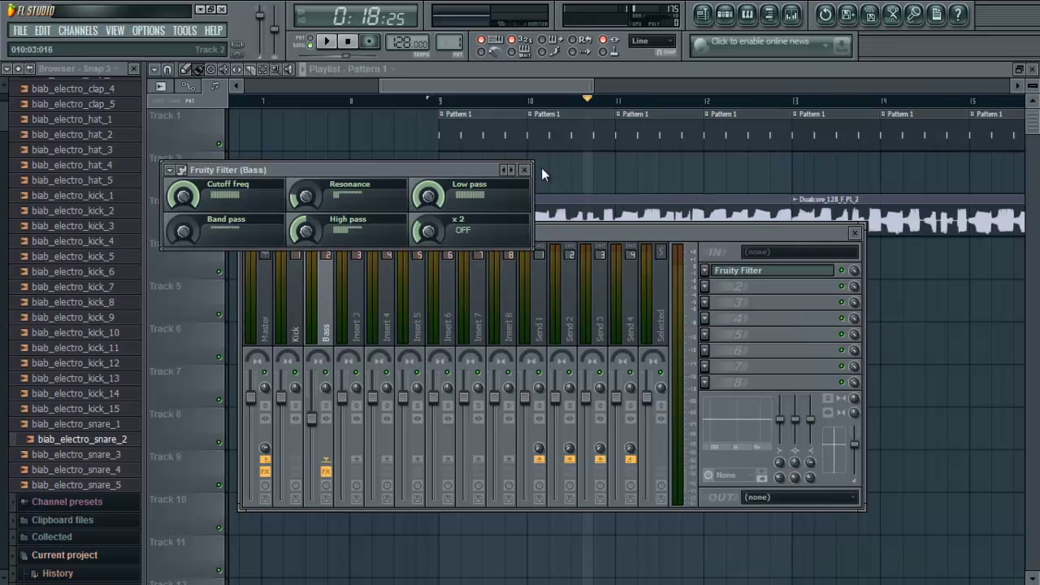
click(524, 170)
Load Fruity Limiter in the Bass track's first effect slot and set its compressor to sidechain 1, a low threshold and a 3.8:1 ratio
click(704, 270)
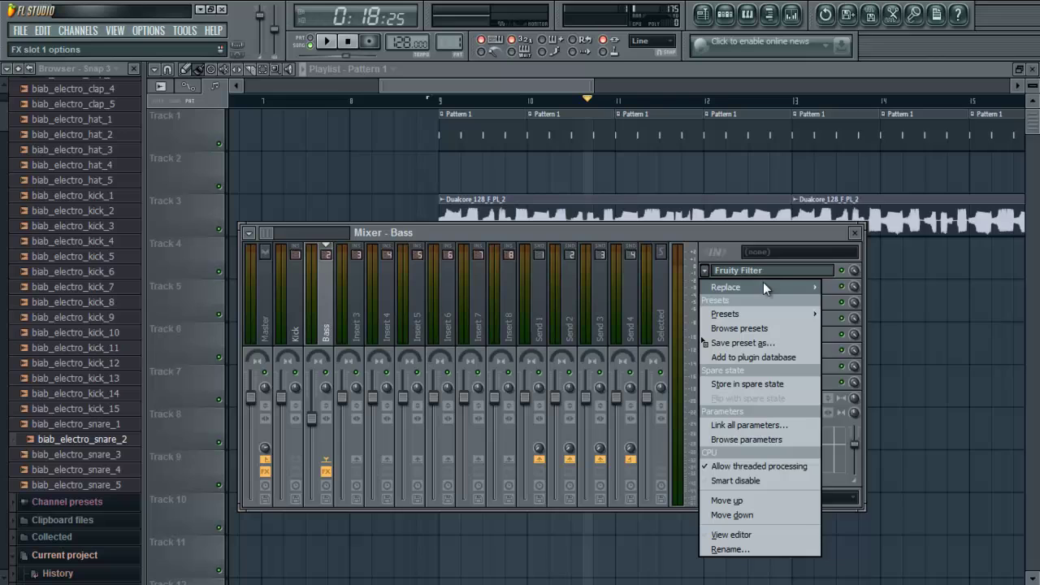
mouse_move(762, 286)
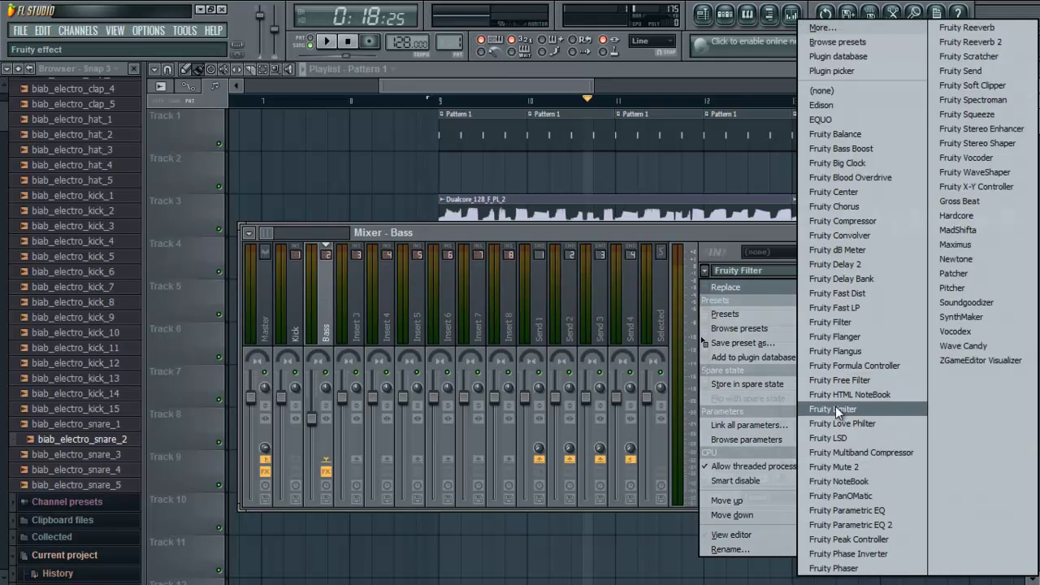
click(857, 407)
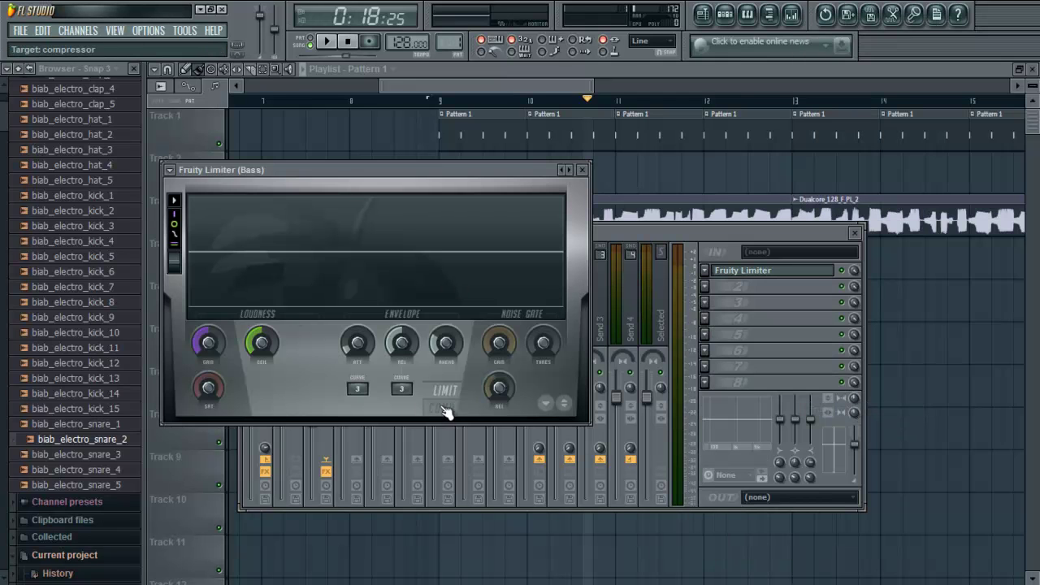
drag(256, 343, 305, 507)
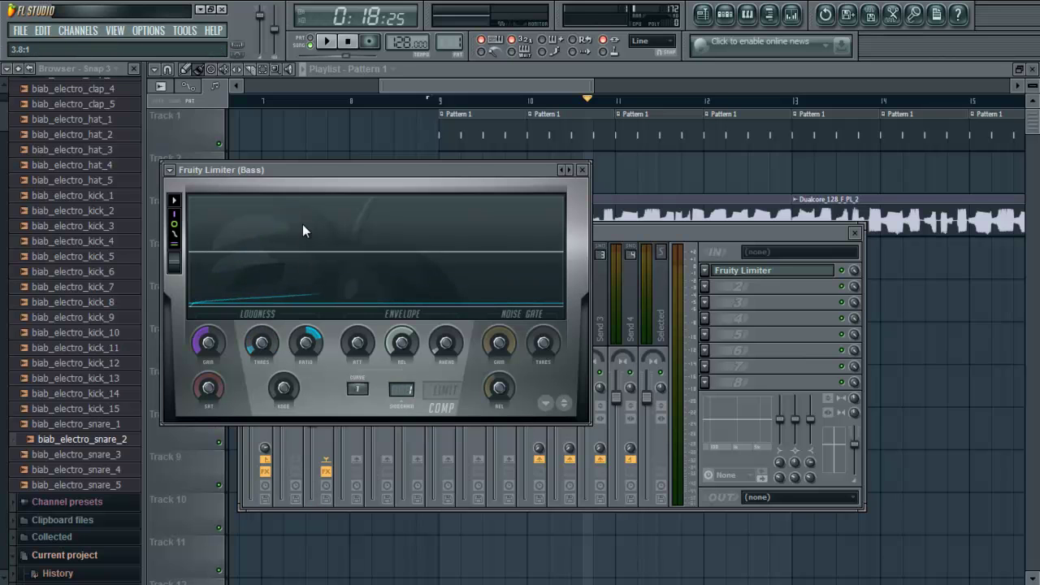
click(580, 170)
key(F9)
Play the song from bar 9 and lower the Bass mixer track's volume further while listening to the sidechained mix
click(433, 106)
click(323, 43)
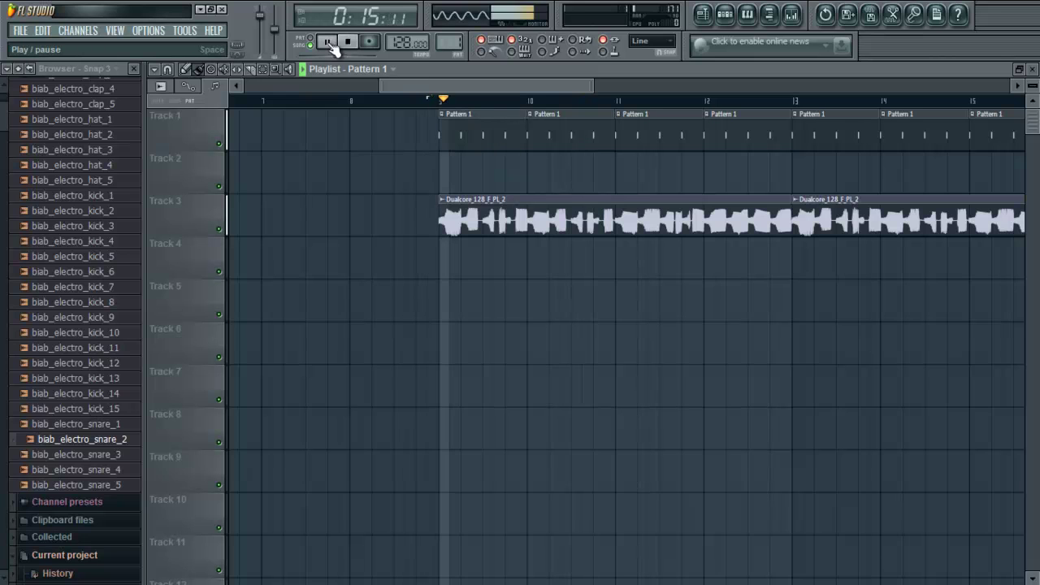
key(F9)
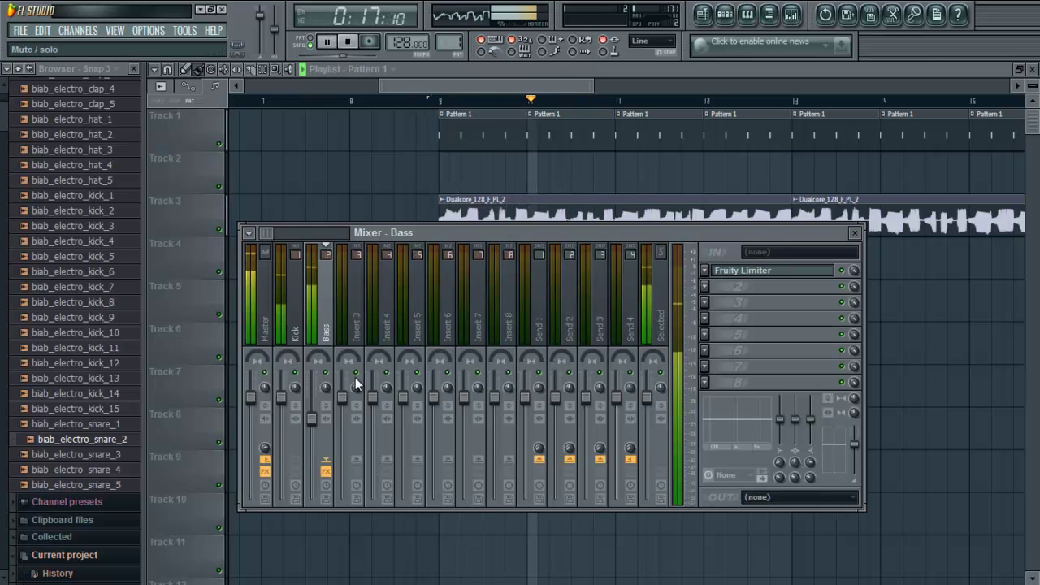
drag(317, 420, 321, 450)
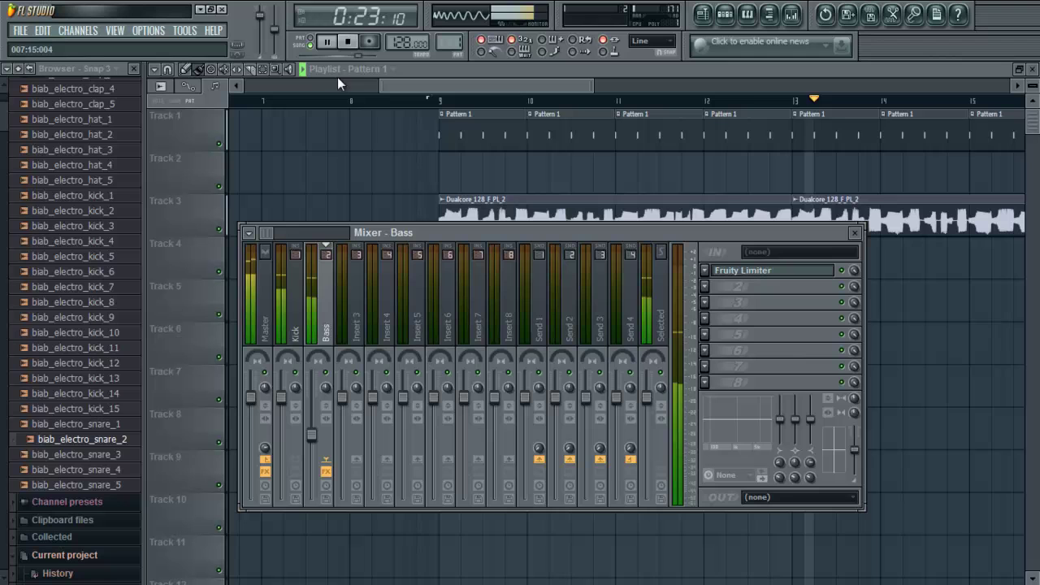
click(327, 41)
click(855, 234)
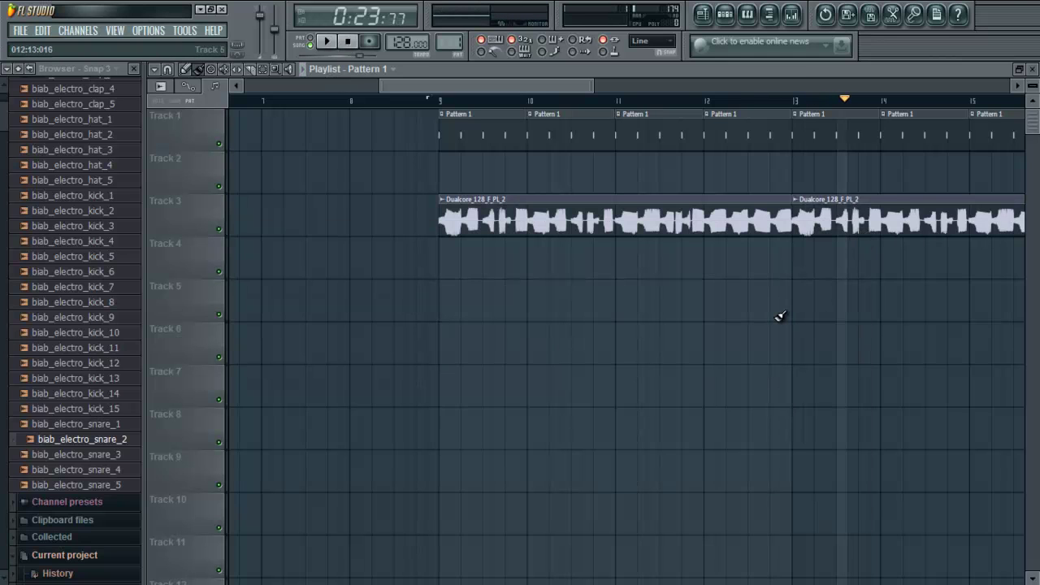
Show the step sequencer and switch from Pattern 1 to the empty Pattern 2
scroll(738, 420, up, 6)
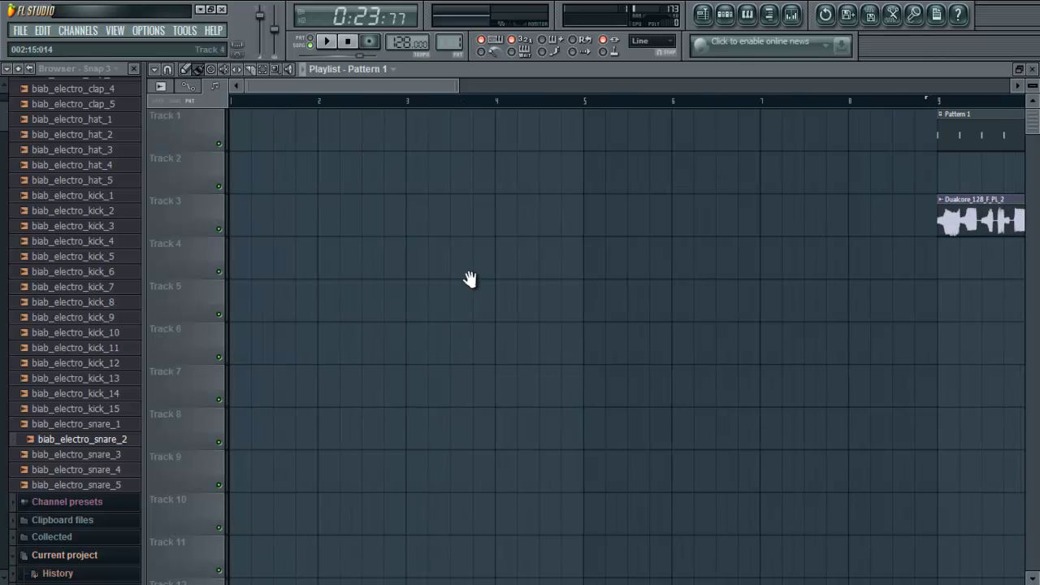
scroll(520, 300, down, 5)
scroll(412, 353, up, 5)
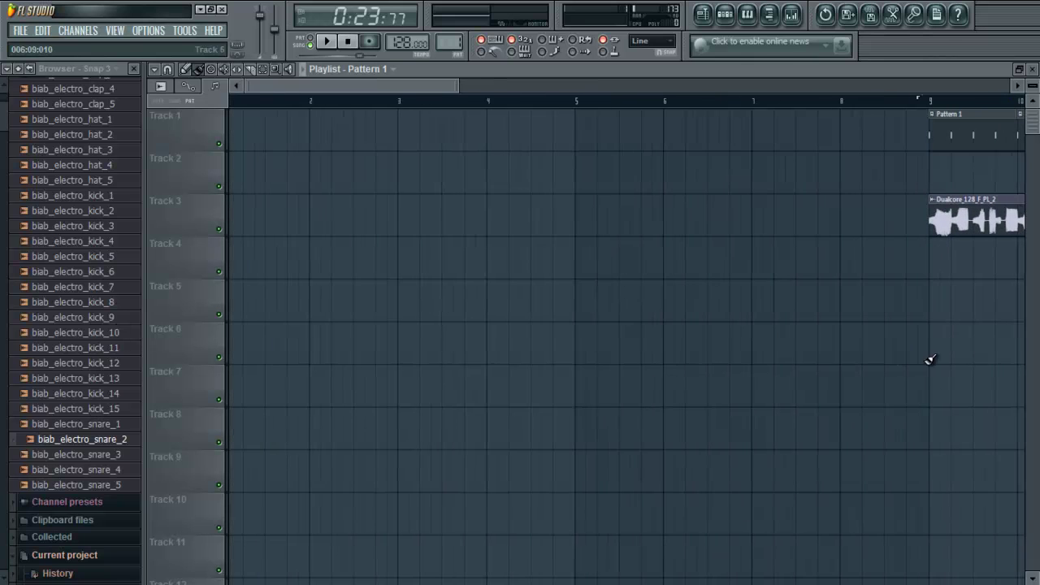
click(723, 19)
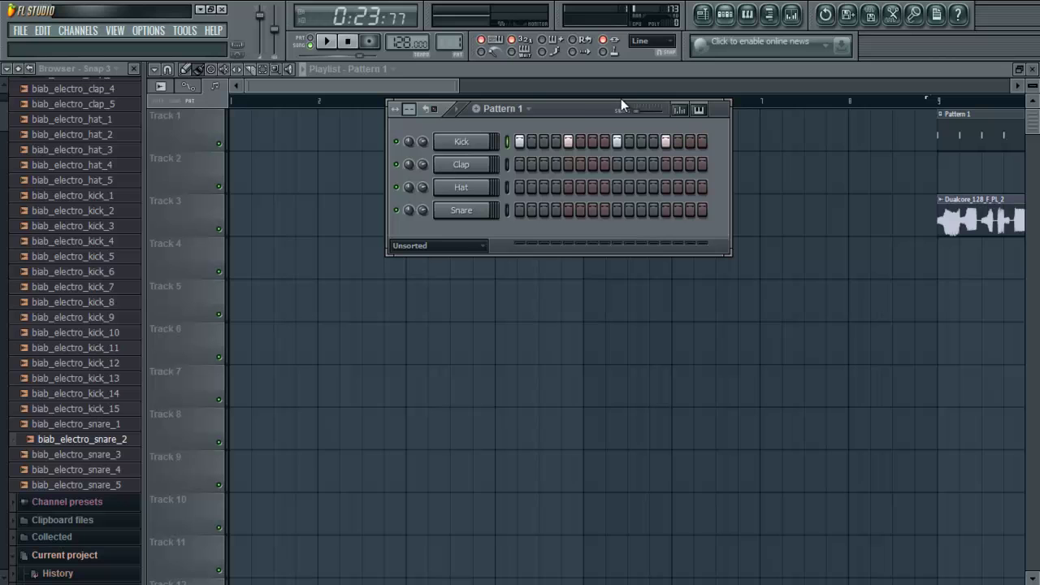
click(529, 108)
click(608, 122)
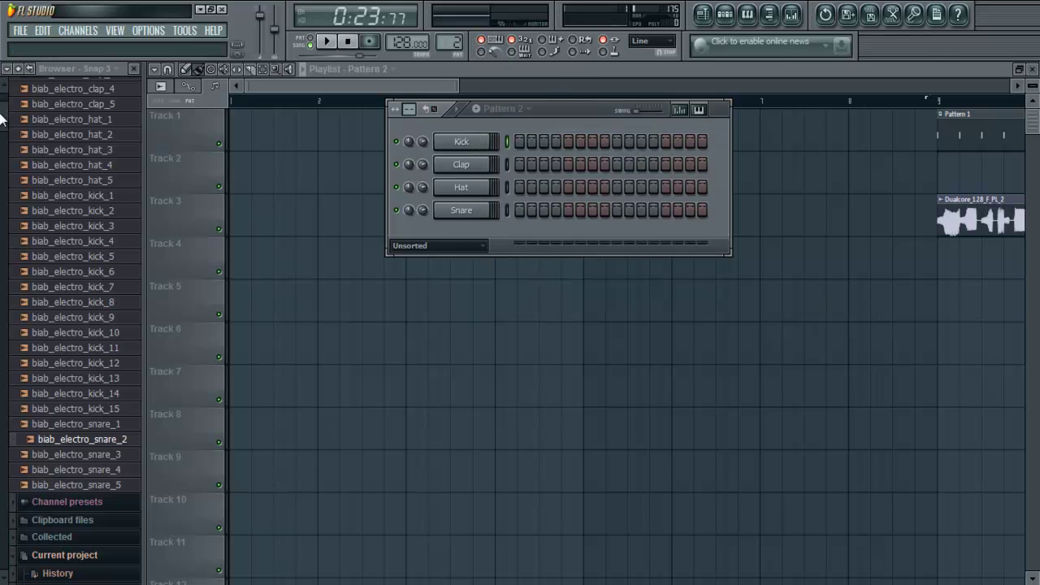
Add the biab_electro_snare_2 sample as a new channel below Snare and open its piano roll
scroll(1, 128, up, 4)
scroll(2, 113, down, 4)
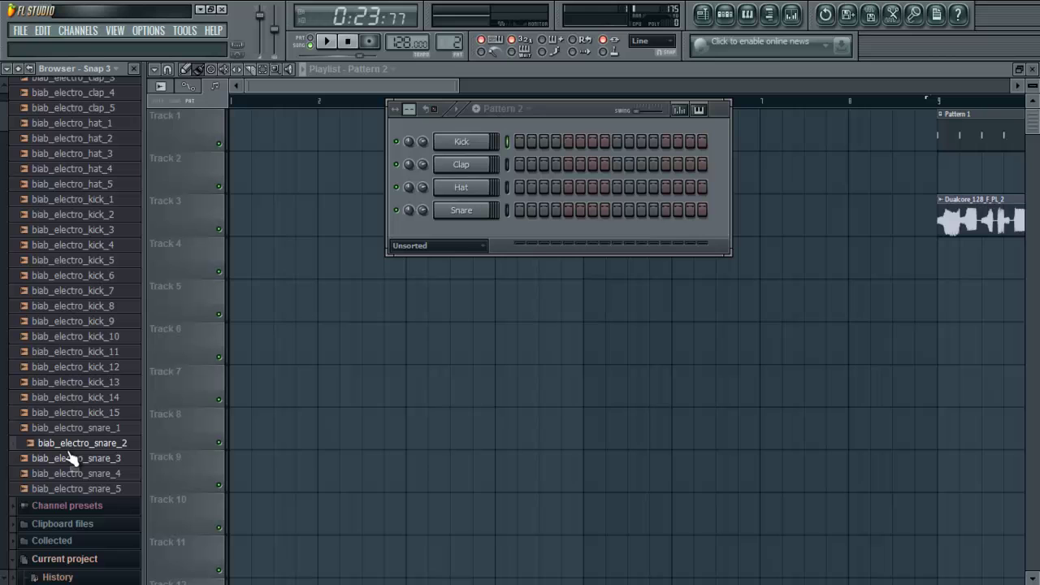
drag(83, 447, 460, 235)
right_click(475, 234)
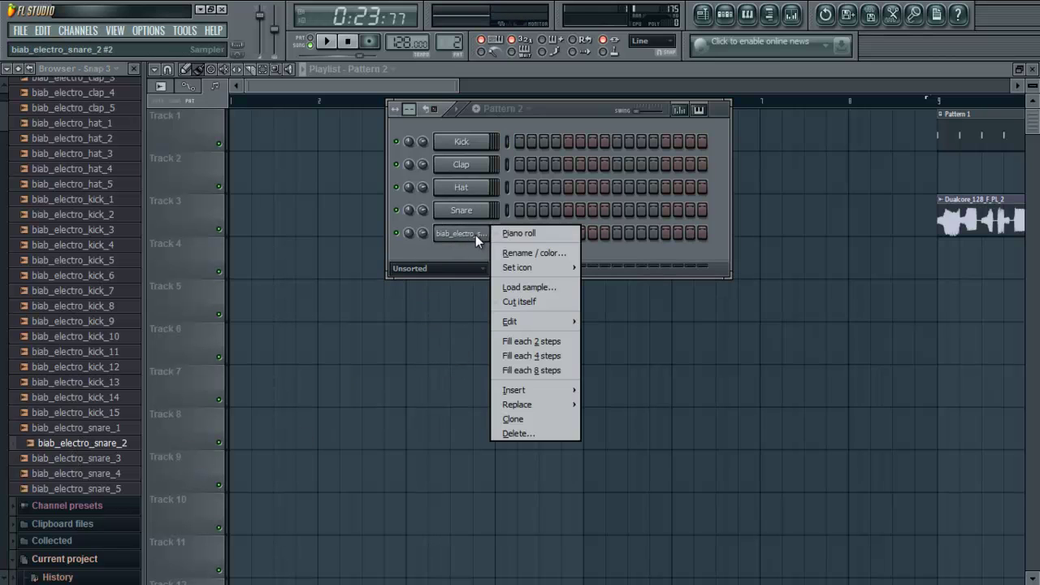
click(524, 235)
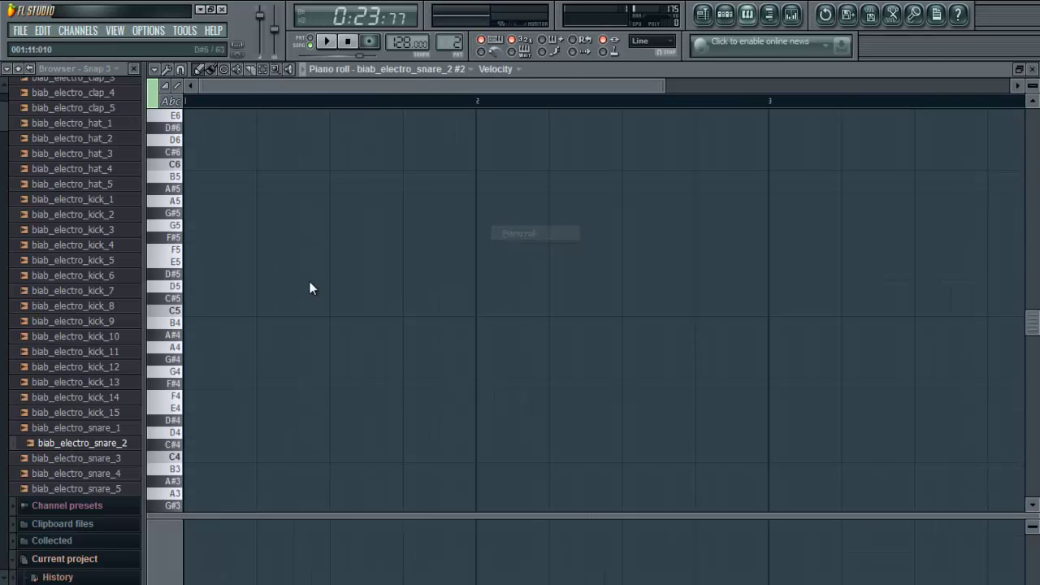
Place six two-step C5 notes in bar 1, starting on steps 1, 4, 7, 9, 12 and 15
click(176, 292)
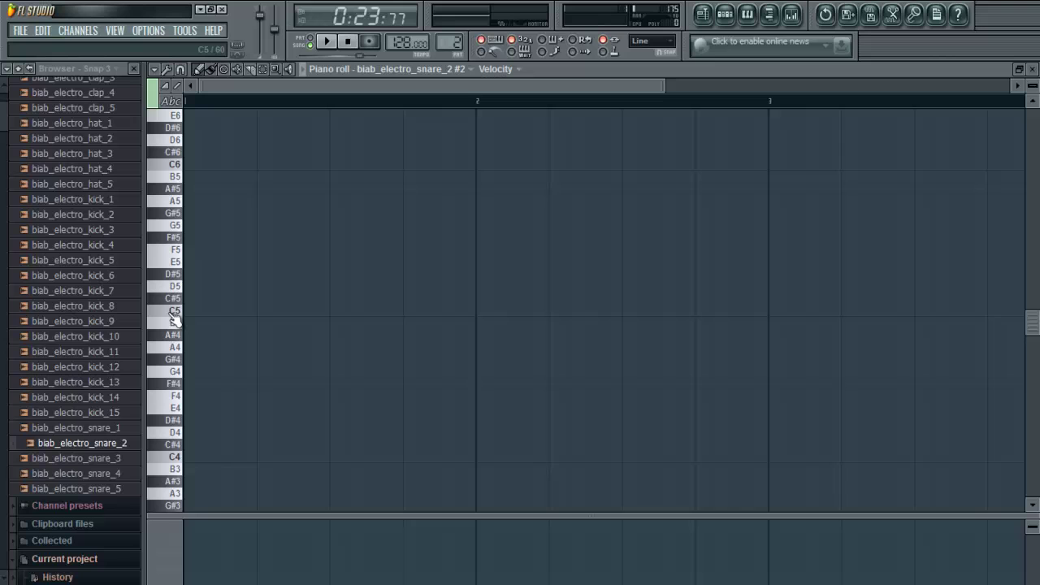
click(173, 313)
click(192, 310)
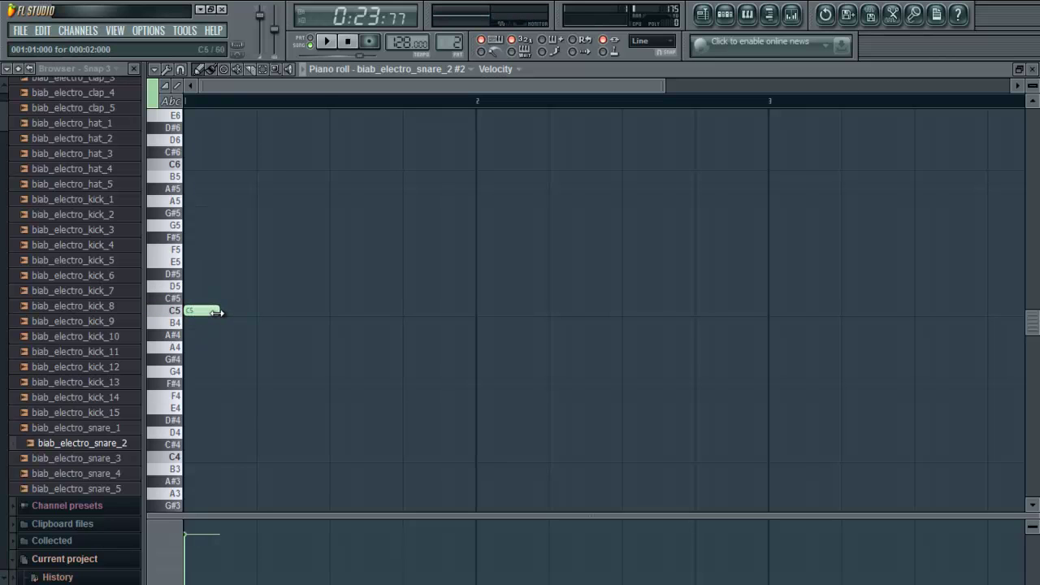
click(249, 310)
click(296, 310)
click(339, 310)
click(387, 311)
click(447, 312)
Repeat the bar 1 snare rhythm in bar 2 with six two-step C5 notes
drag(397, 342, 205, 358)
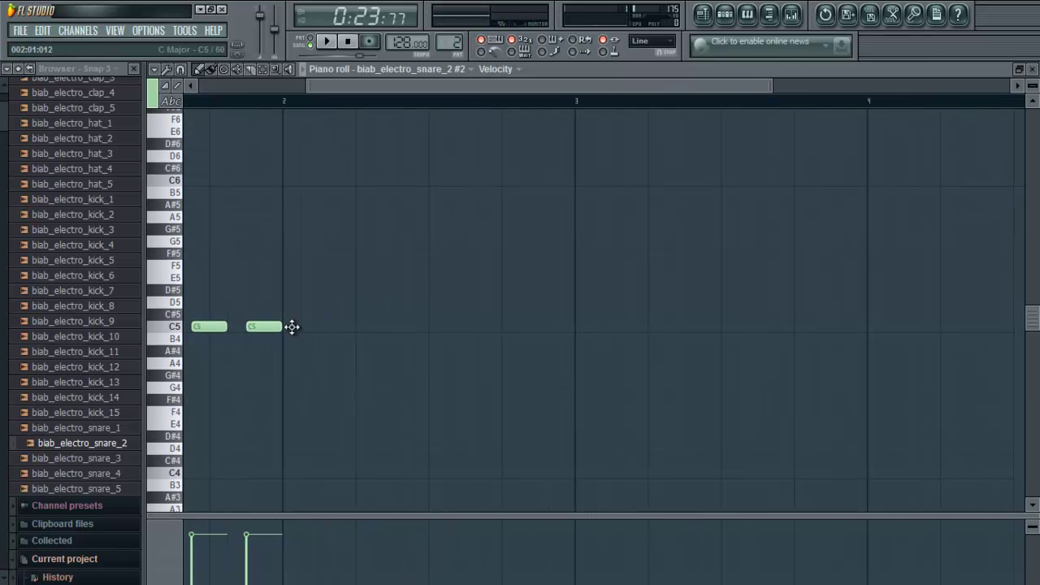
click(294, 327)
click(349, 329)
click(402, 328)
click(438, 329)
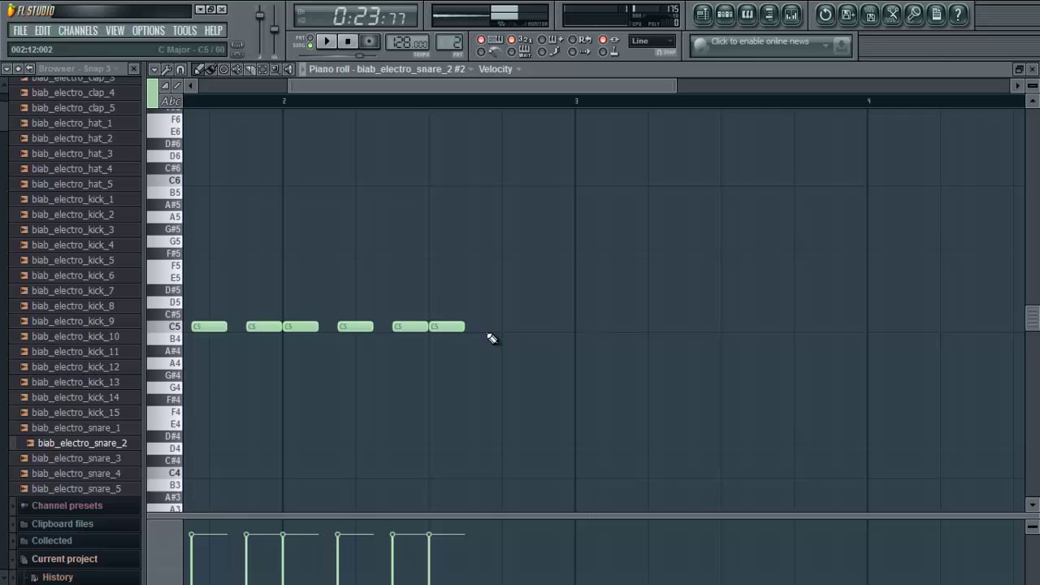
click(491, 332)
click(546, 332)
Switch to pattern mode and play back the snare rhythm in bars 1 and 2
drag(295, 376, 489, 335)
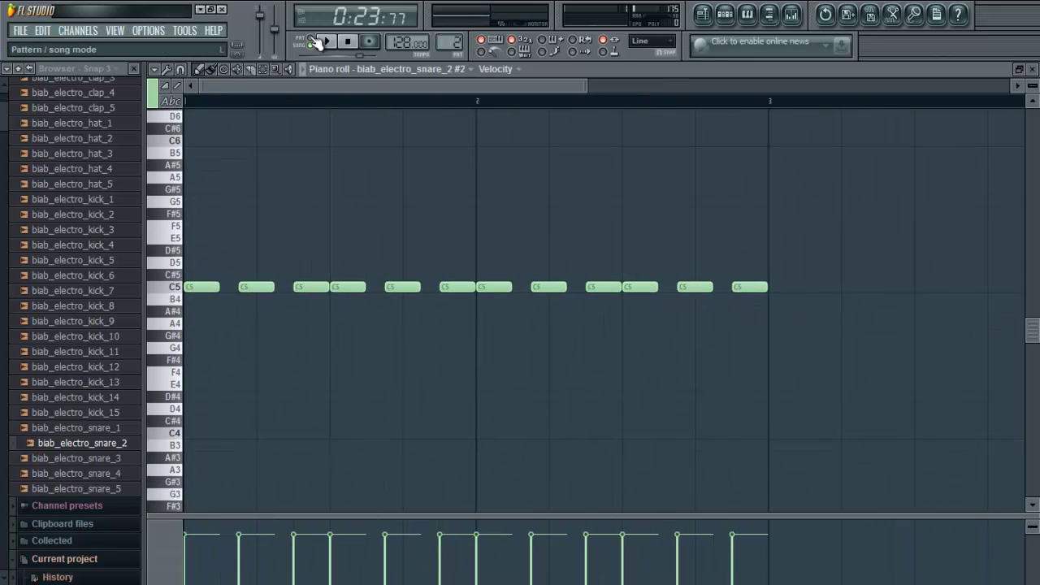
click(321, 42)
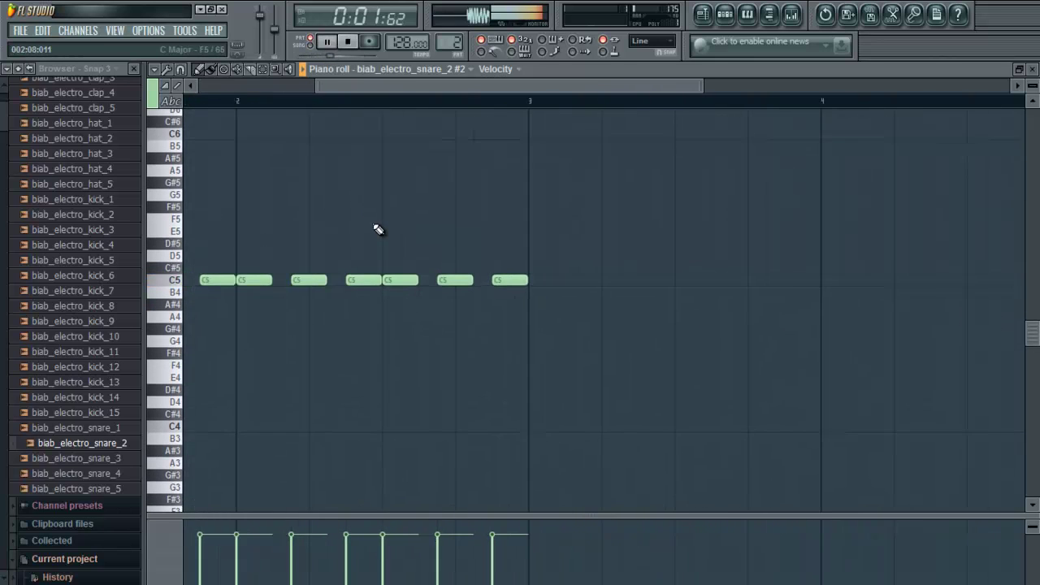
drag(380, 230, 216, 250)
click(326, 43)
Write the same snare rhythm on C5 in bar 3, splitting the notes on steps 1 and 9 into pairs of one-step notes
click(395, 302)
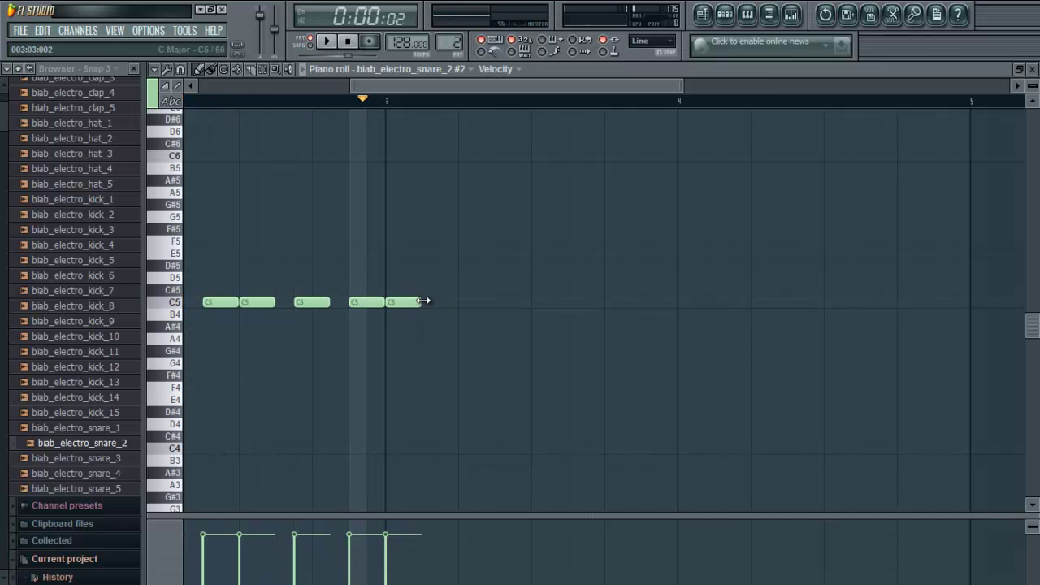
click(410, 302)
click(446, 304)
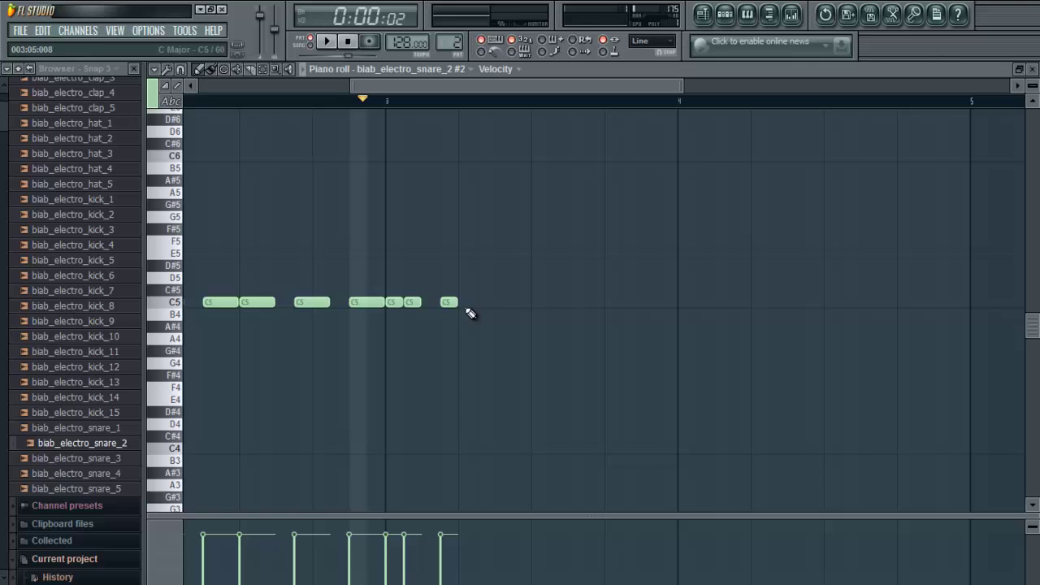
click(500, 304)
click(542, 304)
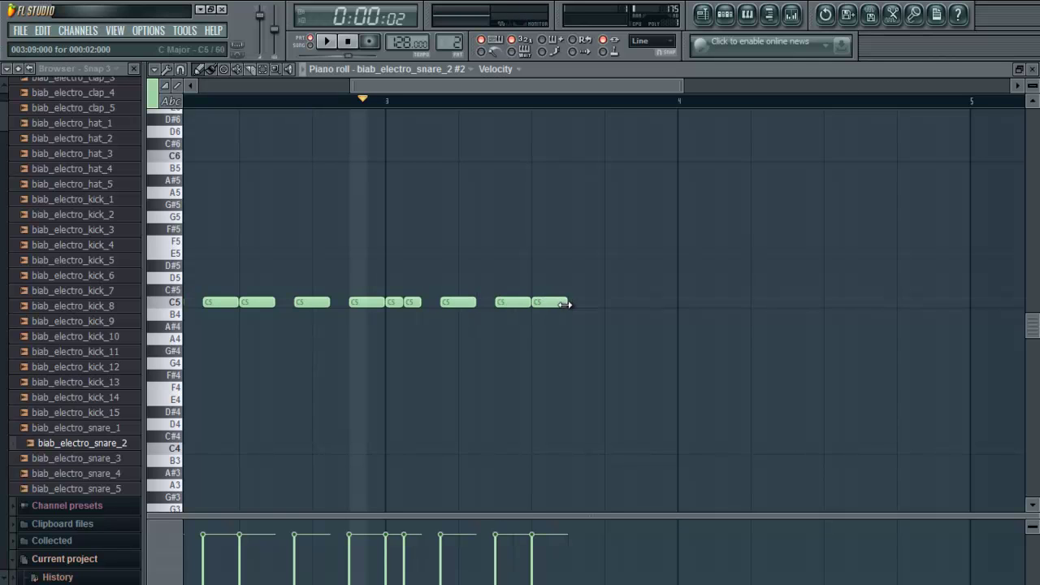
click(560, 303)
click(591, 303)
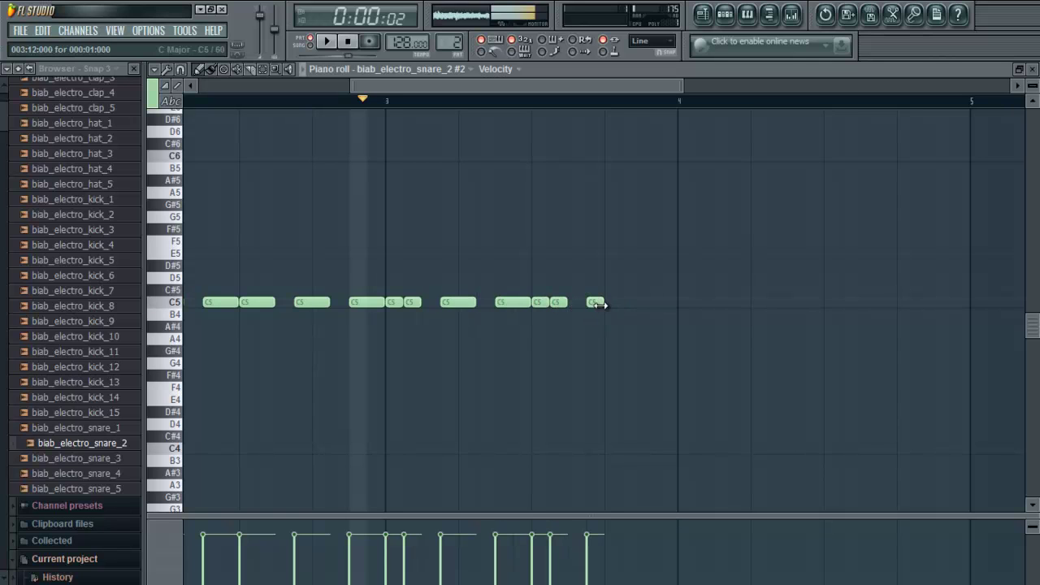
click(647, 306)
Select all the bar 3 snare notes and duplicate them into bar 4
drag(681, 316, 580, 328)
drag(650, 284, 303, 390)
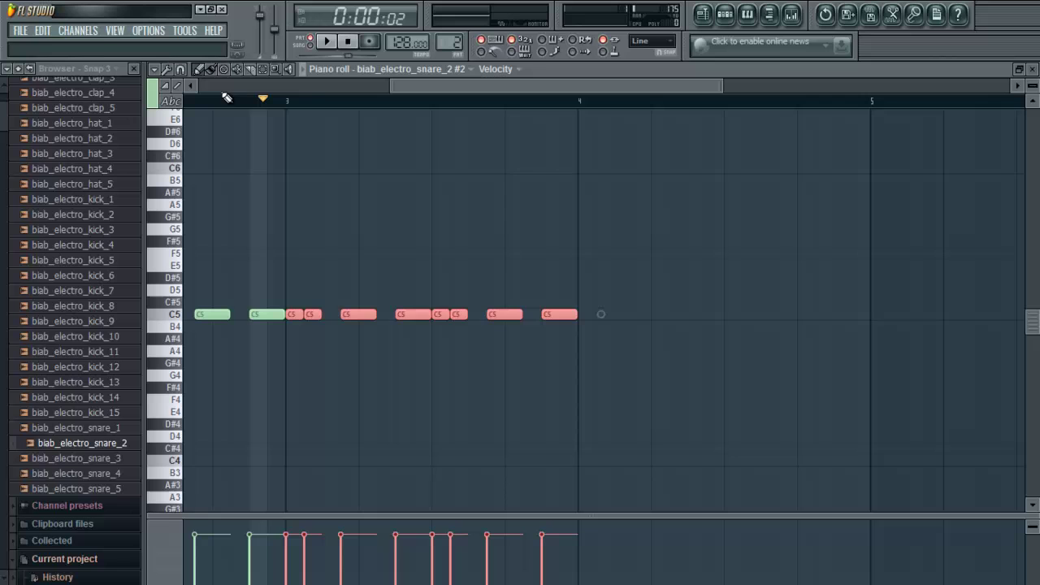
drag(295, 318, 586, 319)
ctrl+click(429, 233)
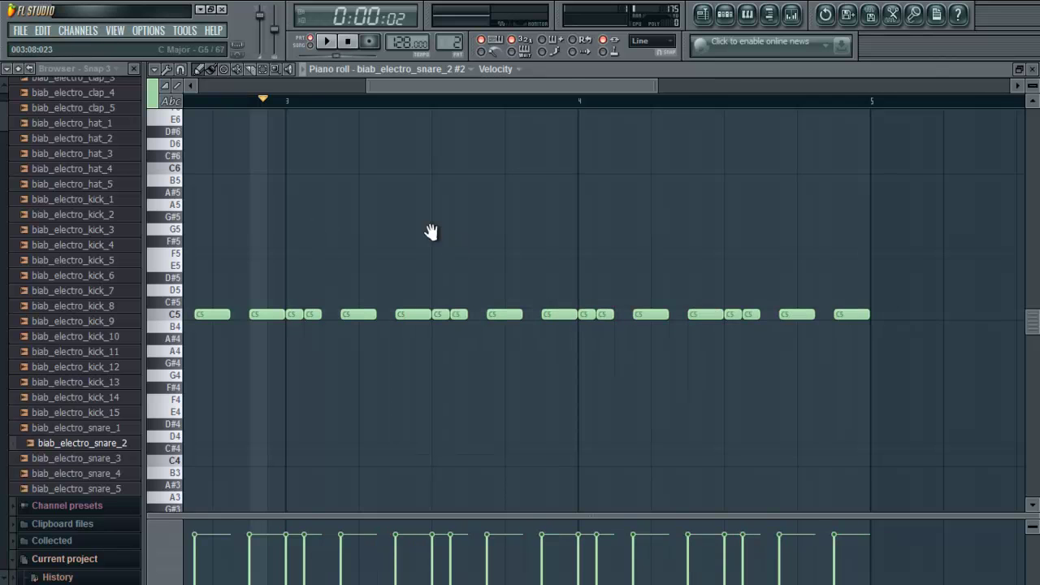
Play the four-bar snare pattern from bar 1 to check the rhythm
drag(430, 232, 912, 226)
click(205, 100)
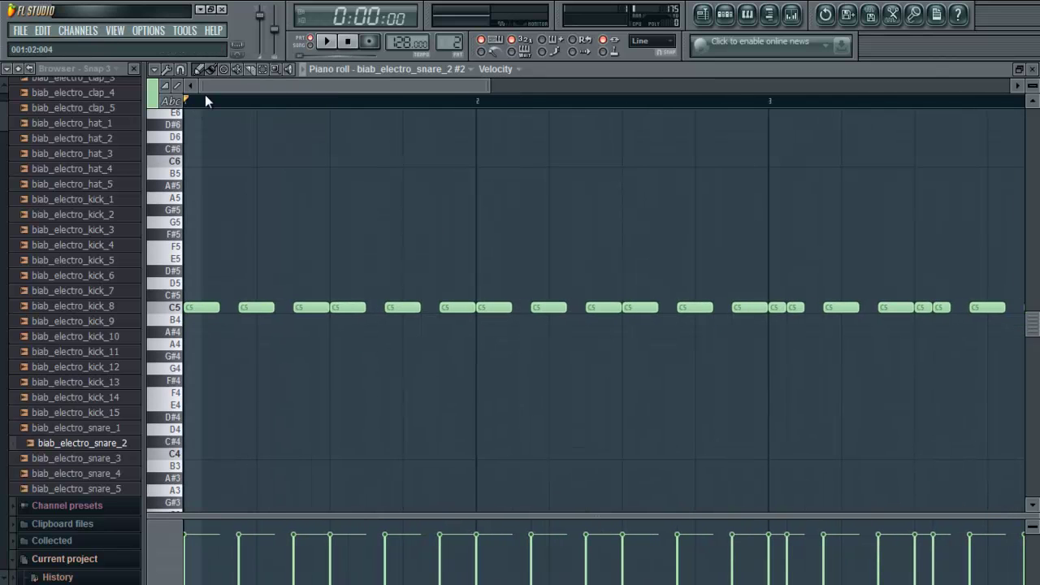
click(326, 42)
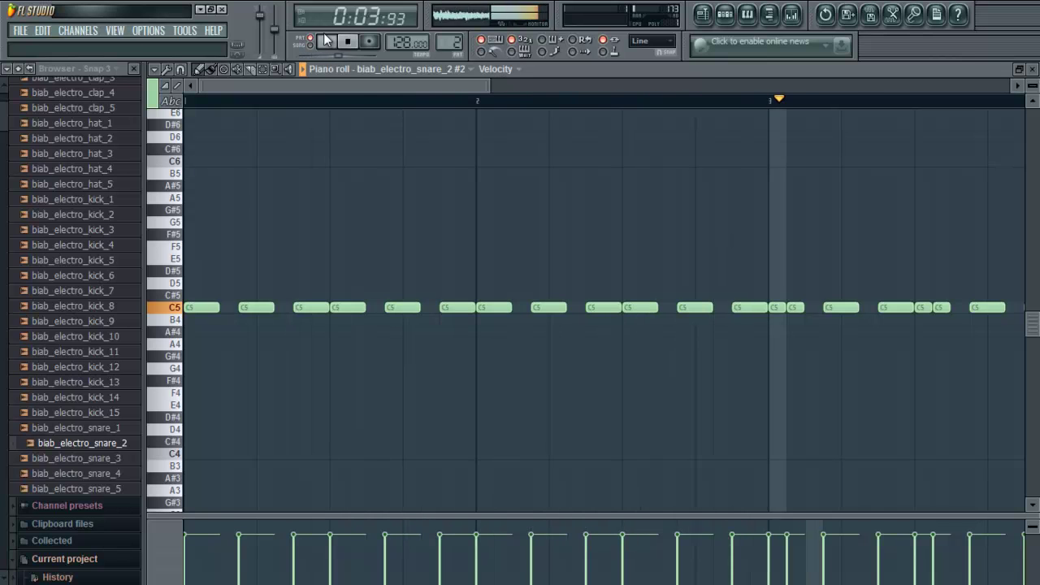
drag(360, 263, 151, 233)
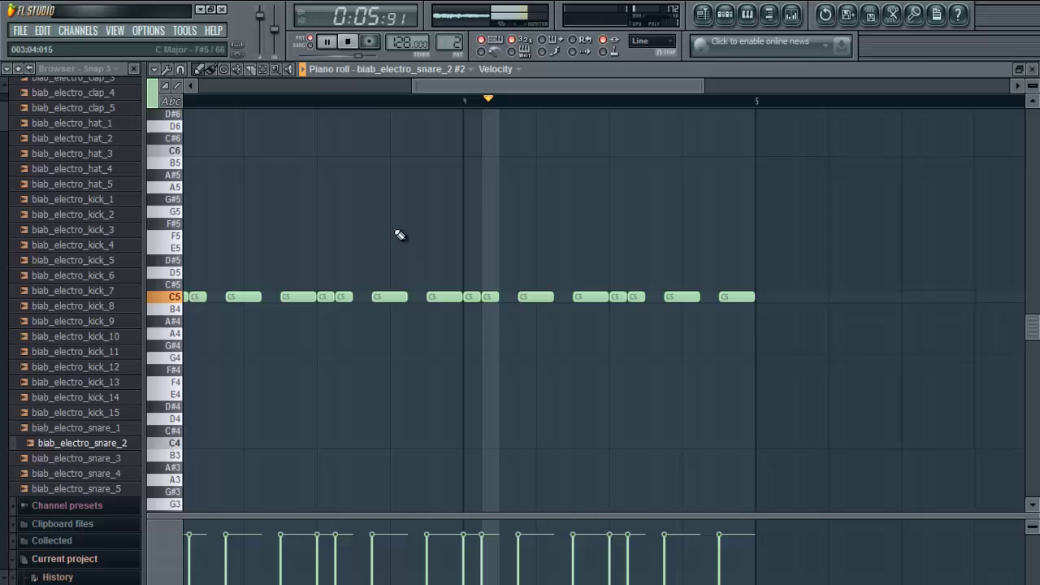
scroll(152, 233, up, 1)
click(326, 42)
Fill bar 5 with sixteen consecutive one-step C5 notes as a snare roll
click(556, 314)
drag(565, 315, 598, 314)
click(326, 41)
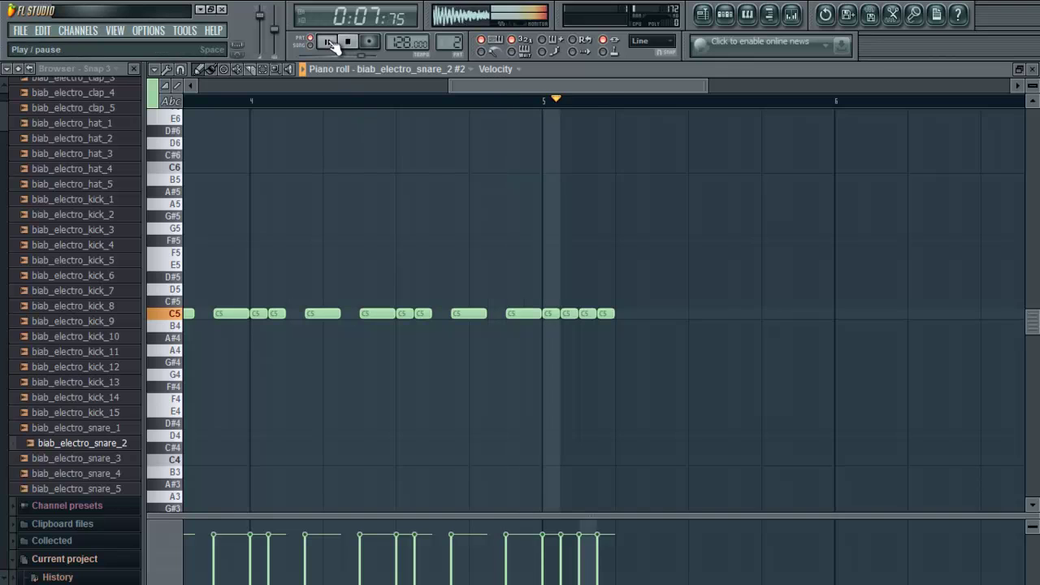
drag(622, 313, 824, 316)
click(803, 312)
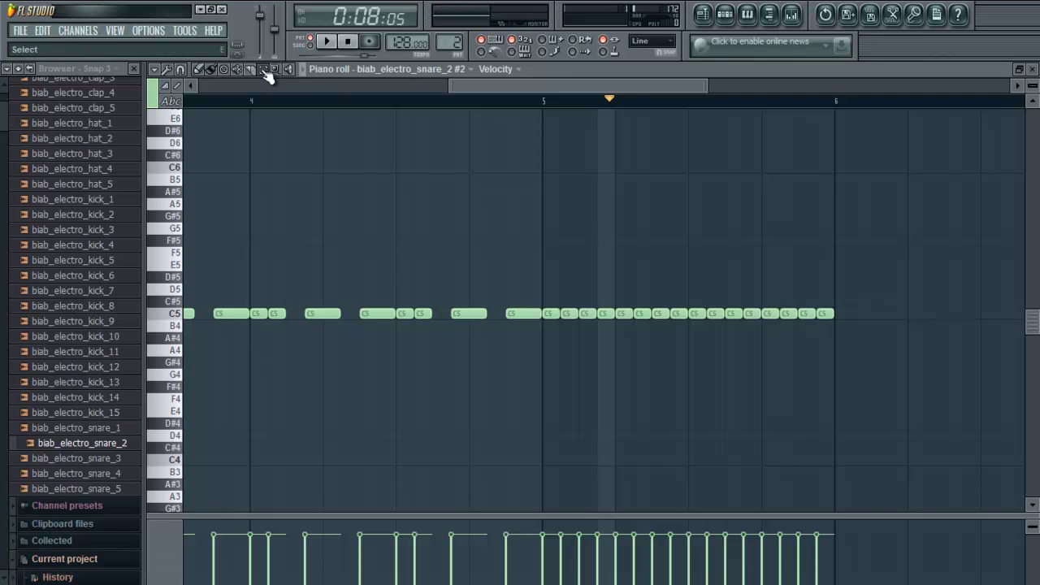
Play the pattern from within bar 4 to hear the transition into the bar 5 roll
drag(654, 281, 562, 278)
click(269, 99)
click(326, 40)
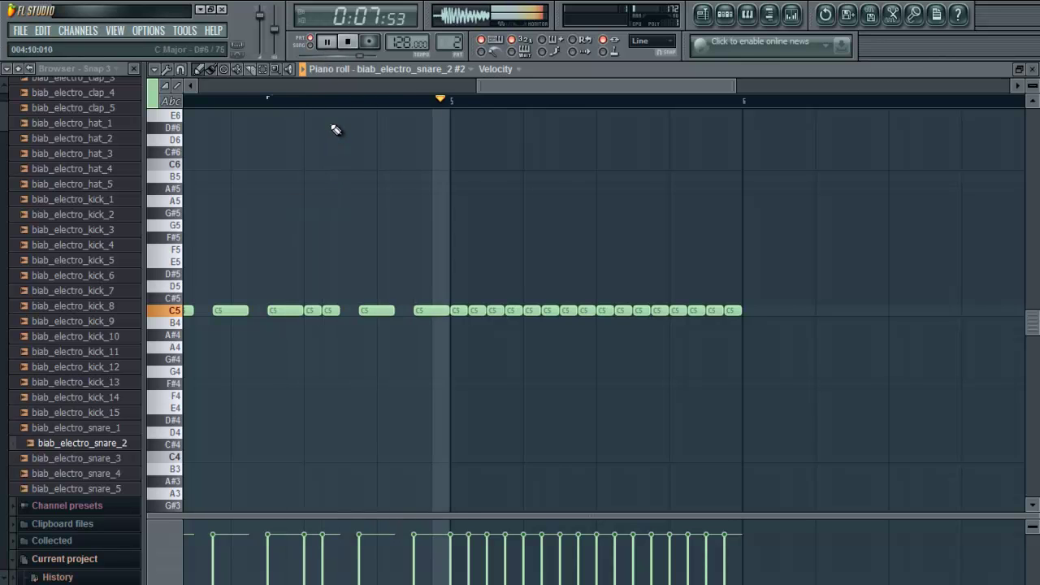
click(331, 49)
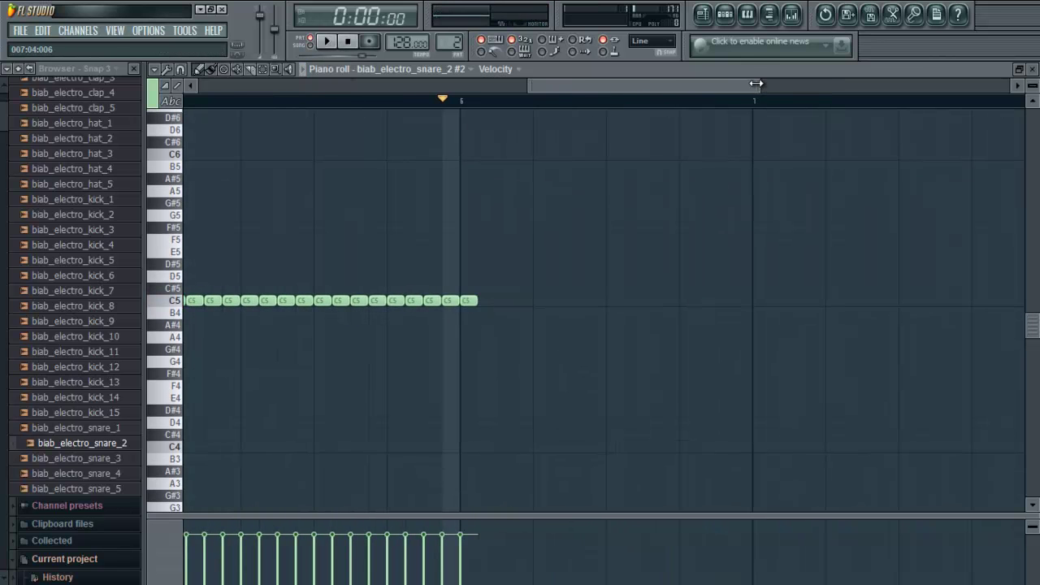
Place two consecutive half-step C5 notes at the start of bar 6
drag(757, 84, 588, 108)
drag(699, 325, 397, 288)
drag(702, 342, 428, 344)
drag(636, 87, 596, 93)
click(644, 103)
drag(641, 278, 344, 288)
drag(624, 86, 613, 89)
drag(564, 223, 300, 180)
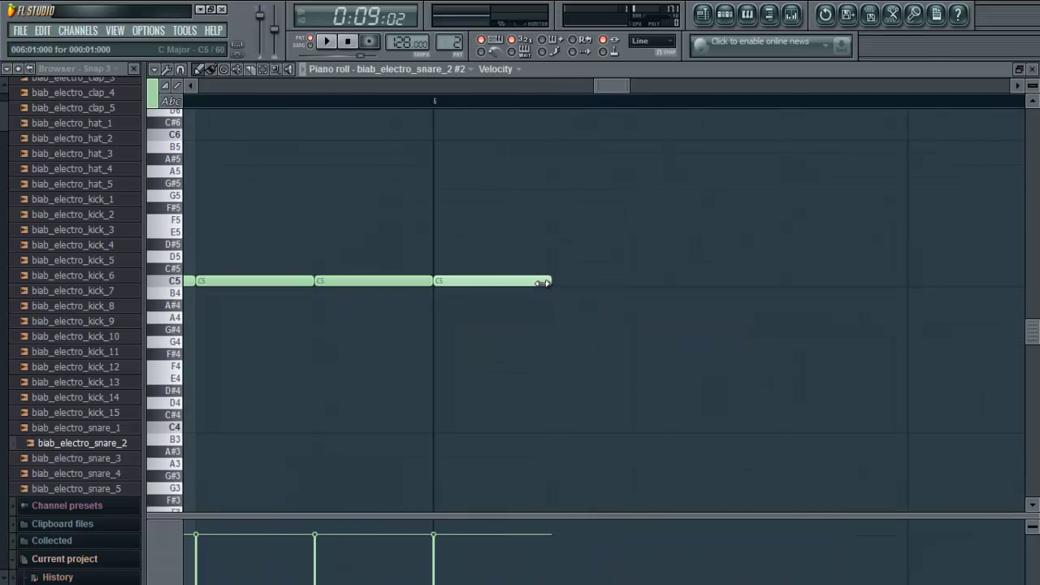
drag(627, 85, 622, 84)
drag(632, 280, 587, 283)
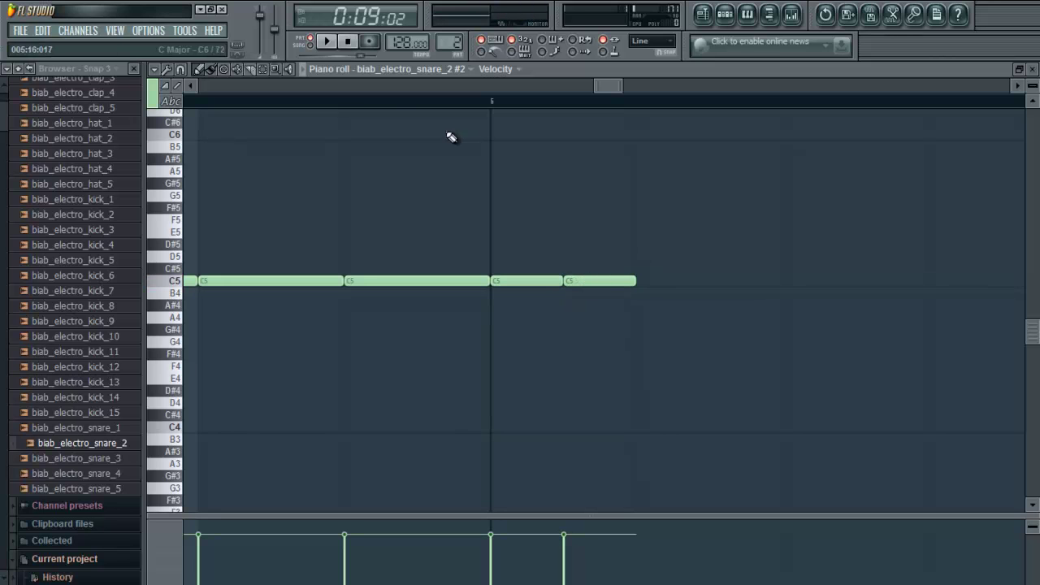
Duplicate the half-step C5 notes until they fill the first beat of bar 6
drag(445, 208, 274, 199)
drag(478, 242, 499, 272)
shift+drag(358, 271, 649, 270)
shift+drag(358, 269, 794, 273)
drag(827, 315, 304, 362)
ctrl+click(382, 331)
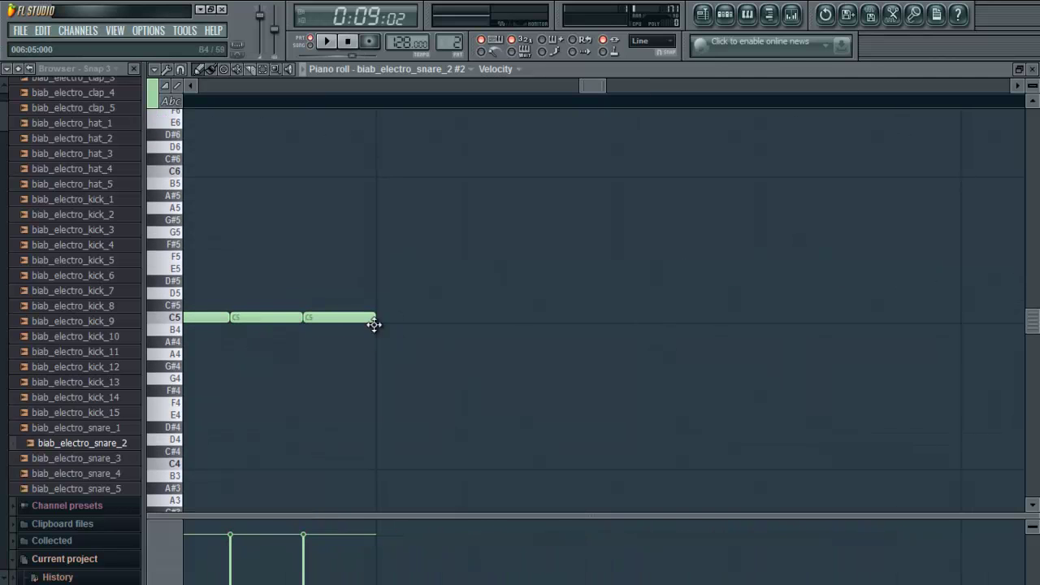
Duplicate the fast half-step snare notes to fill the rest of bar 6 up to bar 7
drag(604, 85, 756, 94)
drag(460, 300, 640, 280)
drag(407, 291, 307, 298)
drag(432, 298, 467, 299)
drag(600, 254, 319, 358)
mouse_move(325, 211)
mouse_down()
mouse_move(503, 211)
mouse_move(386, 228)
mouse_move(313, 198)
mouse_up()
key(ctrl+b)
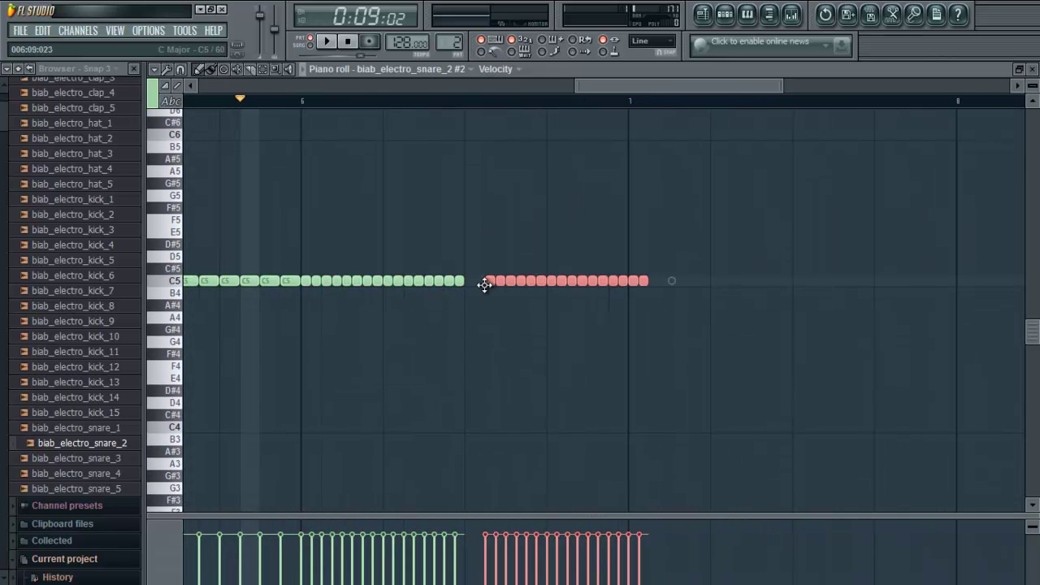
scroll(884, 202, left, 3)
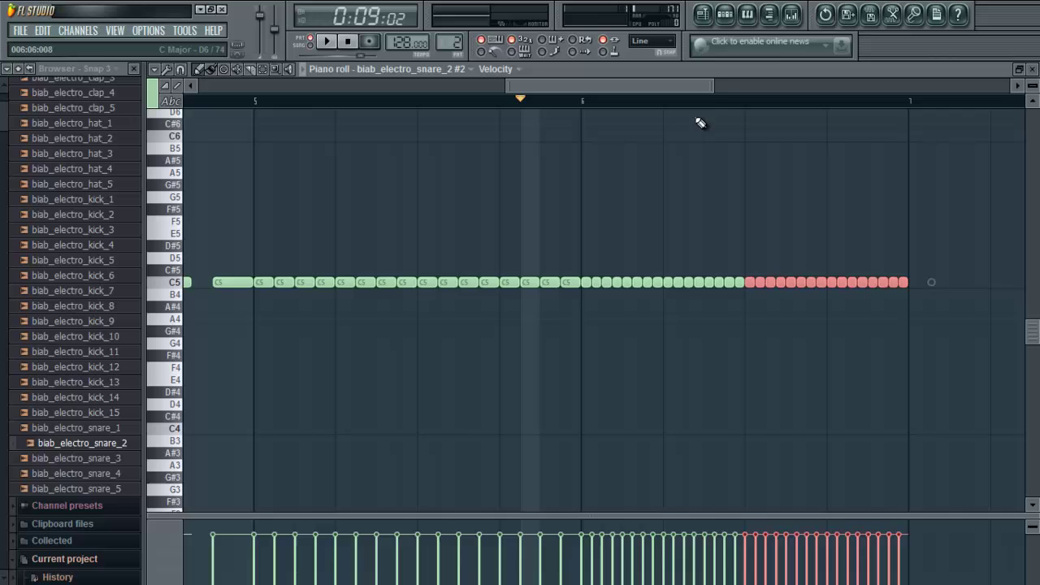
Play the whole six-bar snare build-up from bar 1, clear the note selection and stop playback
drag(712, 90, 817, 97)
drag(657, 223, 904, 199)
drag(531, 211, 926, 200)
drag(671, 208, 712, 202)
click(198, 103)
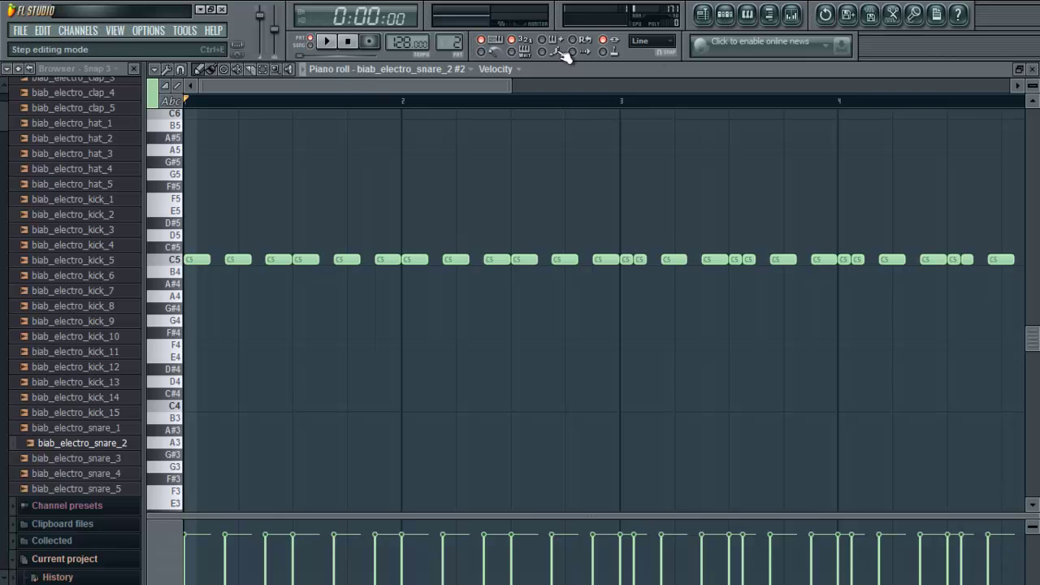
click(328, 42)
scroll(609, 177, right, 2)
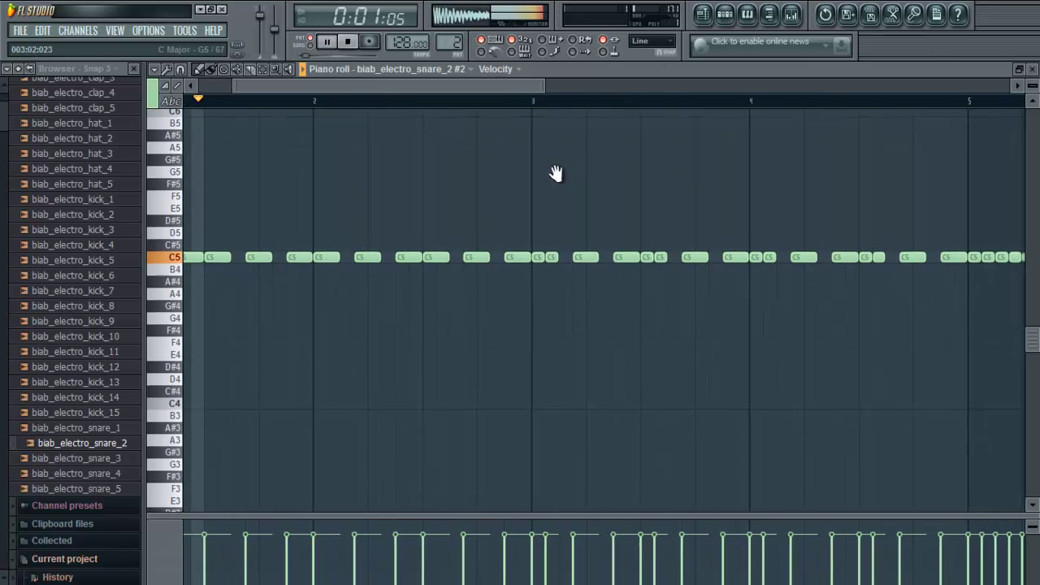
drag(769, 162, 563, 185)
scroll(728, 176, right, 4)
drag(729, 174, 623, 180)
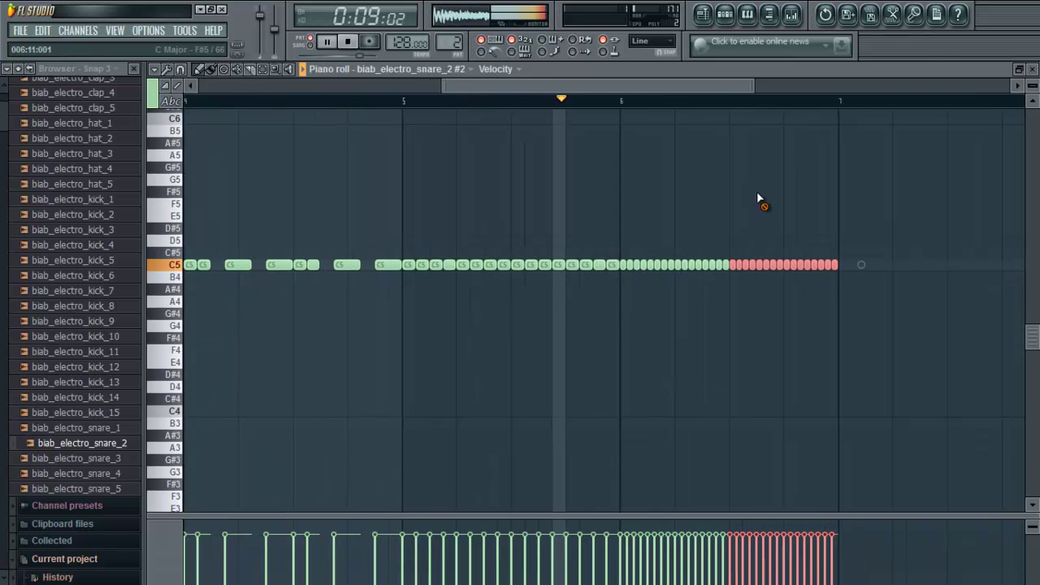
key(ctrl+d)
drag(761, 200, 659, 193)
scroll(679, 177, right, 3)
click(347, 41)
Return to the Playlist and place a Pattern 2 clip on Track 2 from bar 3, ending where Pattern 1 starts at bar 9
click(1032, 69)
key(F6)
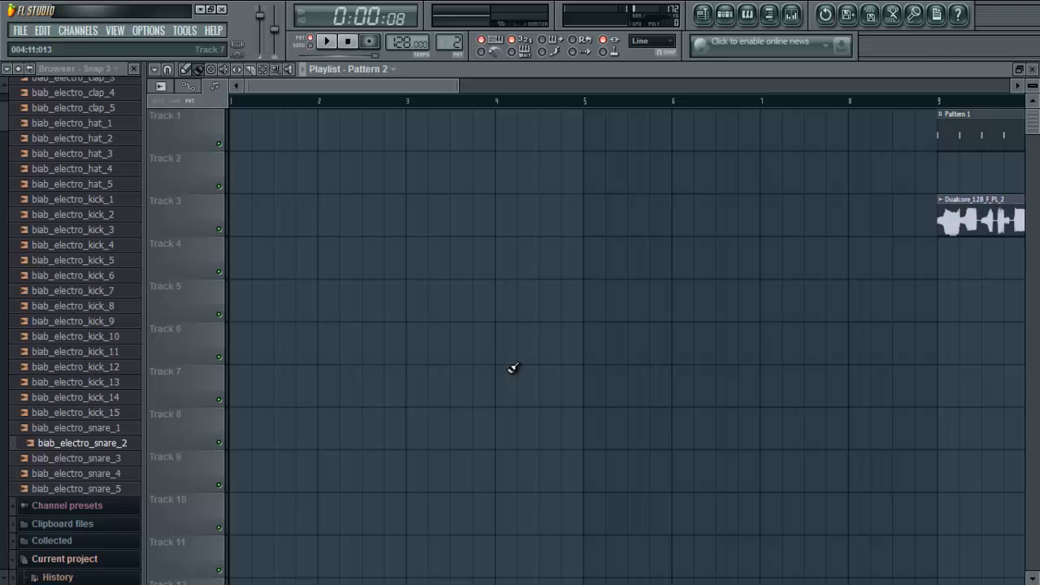
drag(498, 224, 489, 224)
click(269, 233)
drag(650, 349, 740, 374)
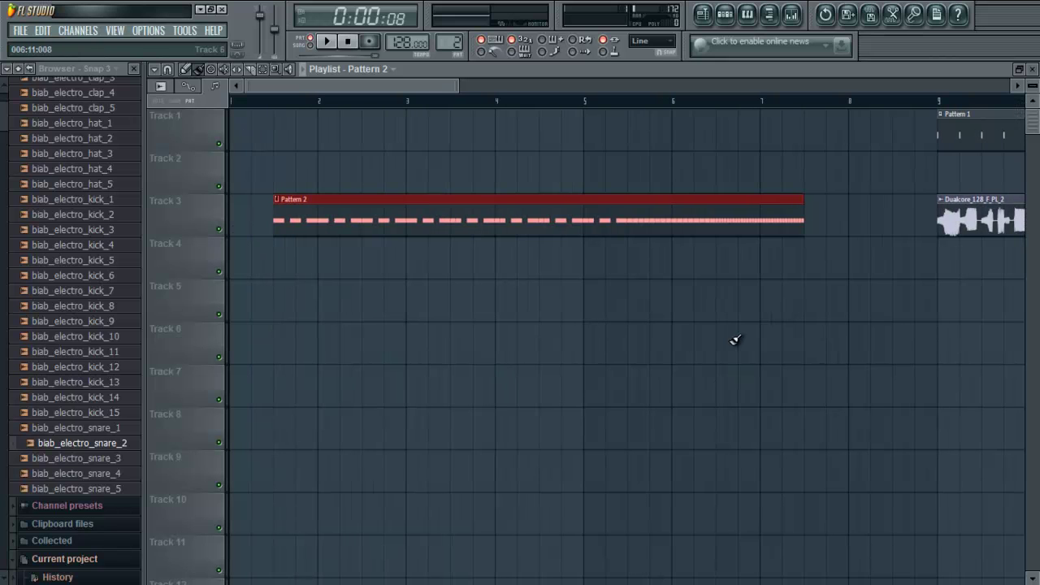
drag(562, 227, 522, 227)
mouse_move(464, 350)
mouse_down()
mouse_move(373, 349)
mouse_move(479, 342)
mouse_up()
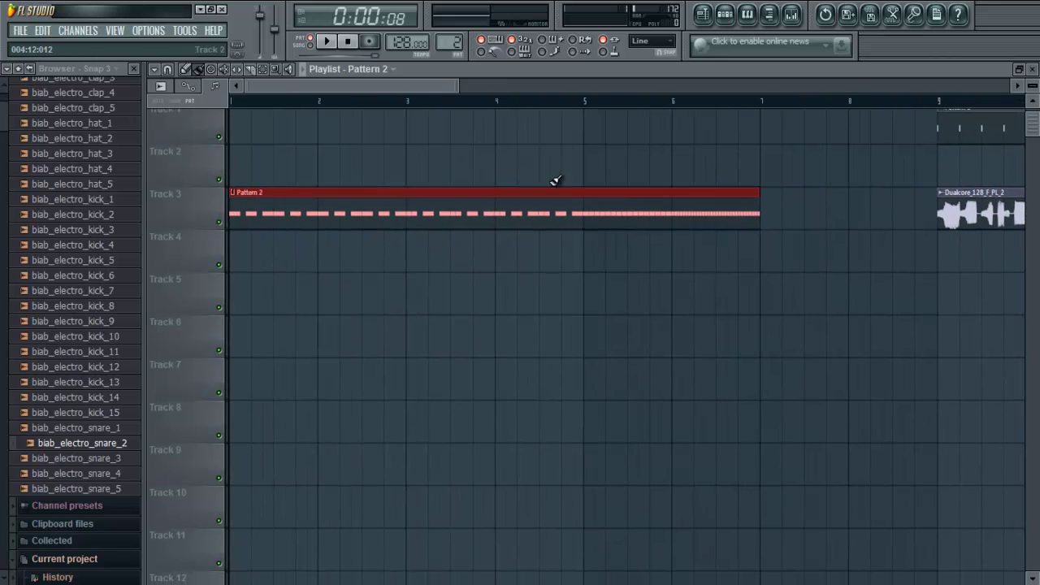
drag(305, 195, 476, 149)
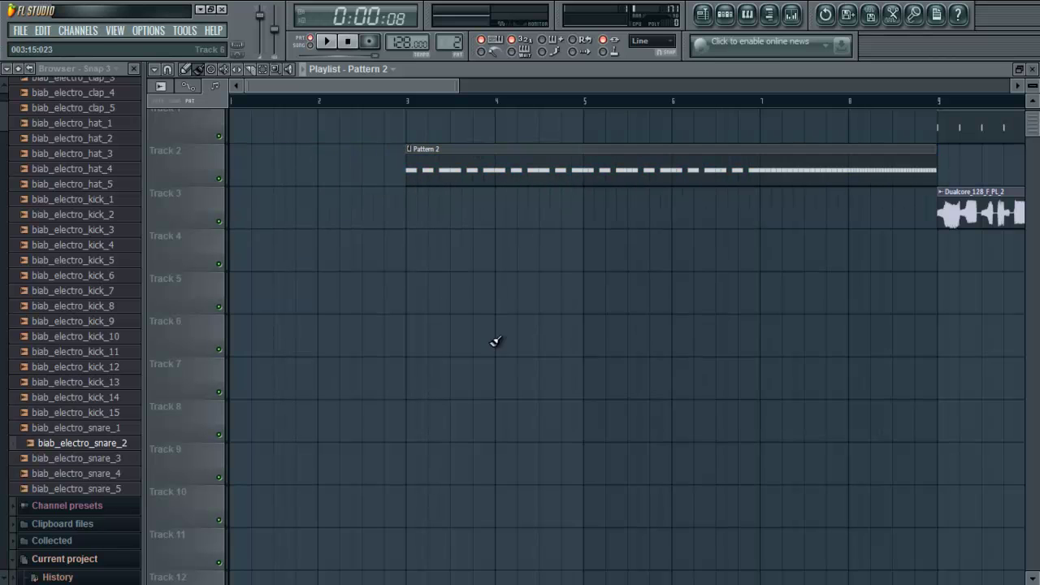
Create a channel pitch automation clip for the biab_electro_snare_2 channel in Pattern 2
double_click(456, 156)
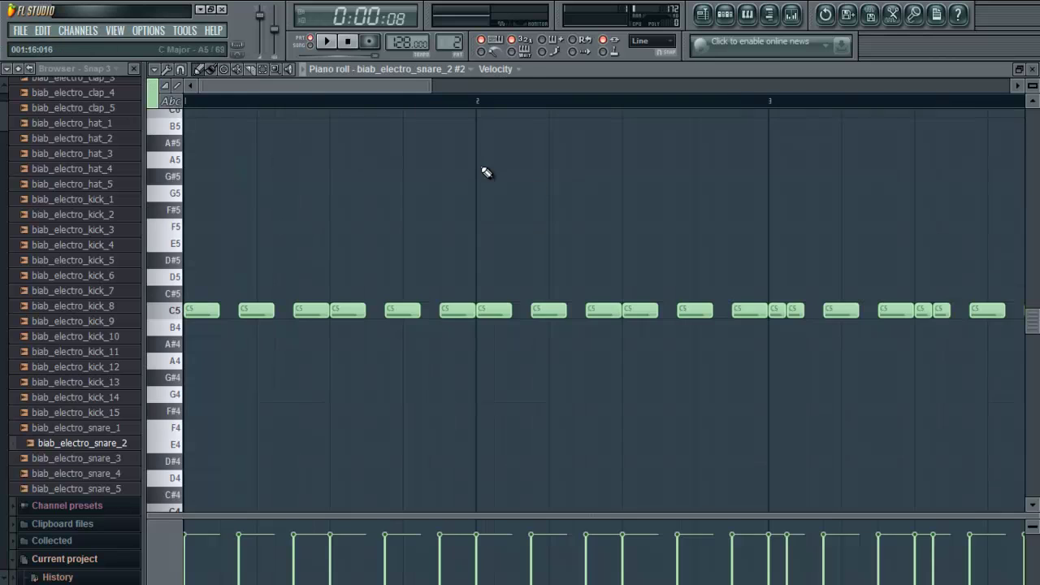
click(1032, 70)
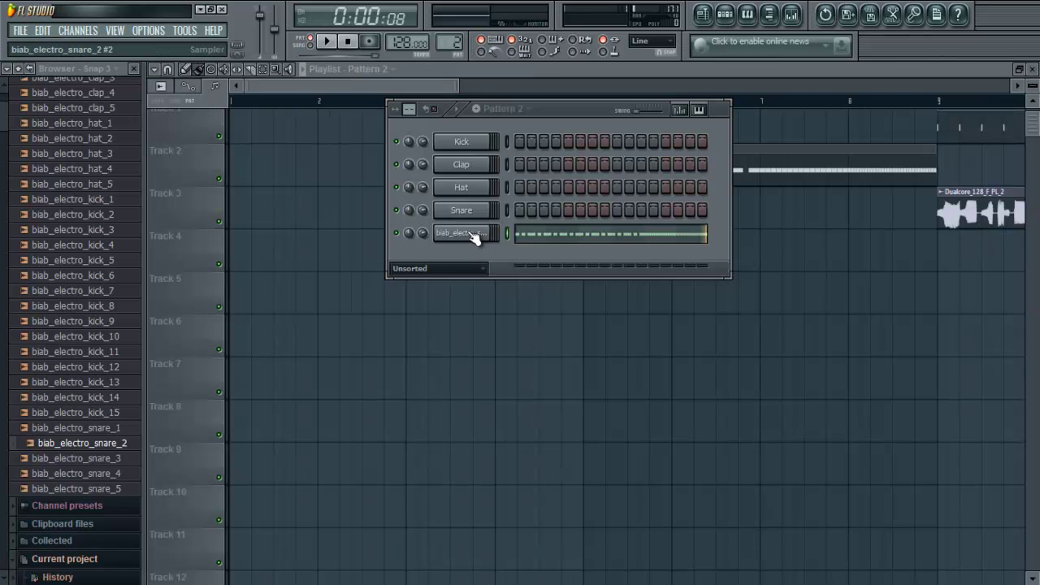
click(475, 236)
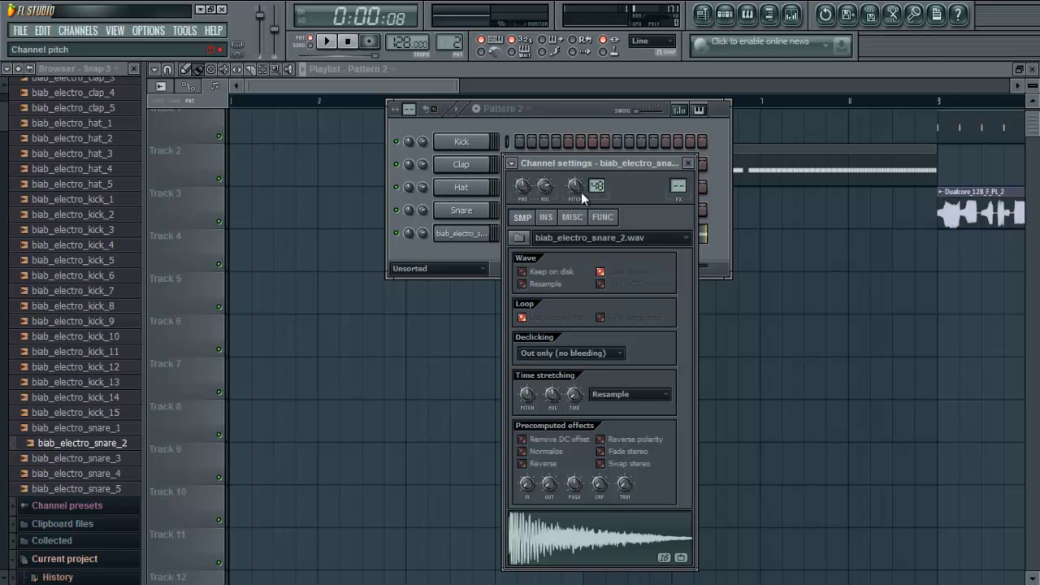
right_click(575, 186)
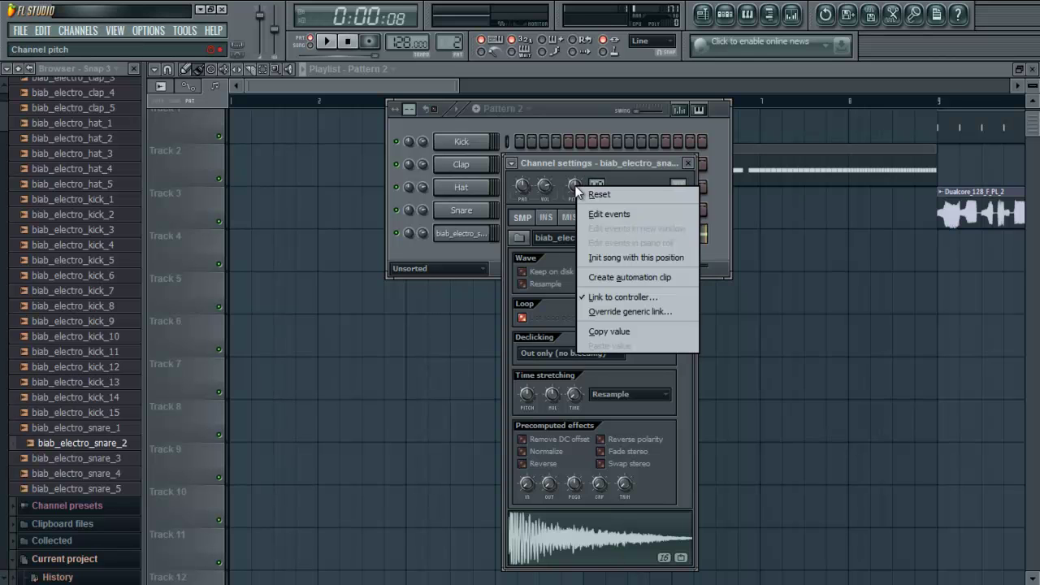
click(680, 273)
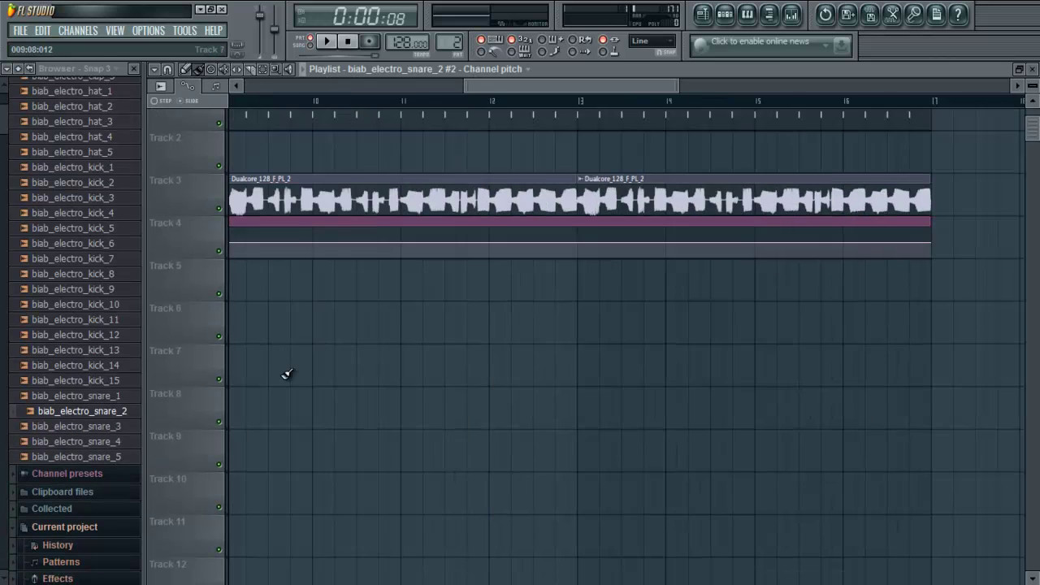
Trim the snare pitch automation clip on Track 4 at both ends so it spans bar 3 to bar 9
drag(803, 207, 202, 230)
drag(553, 385, 850, 373)
drag(501, 259, 709, 302)
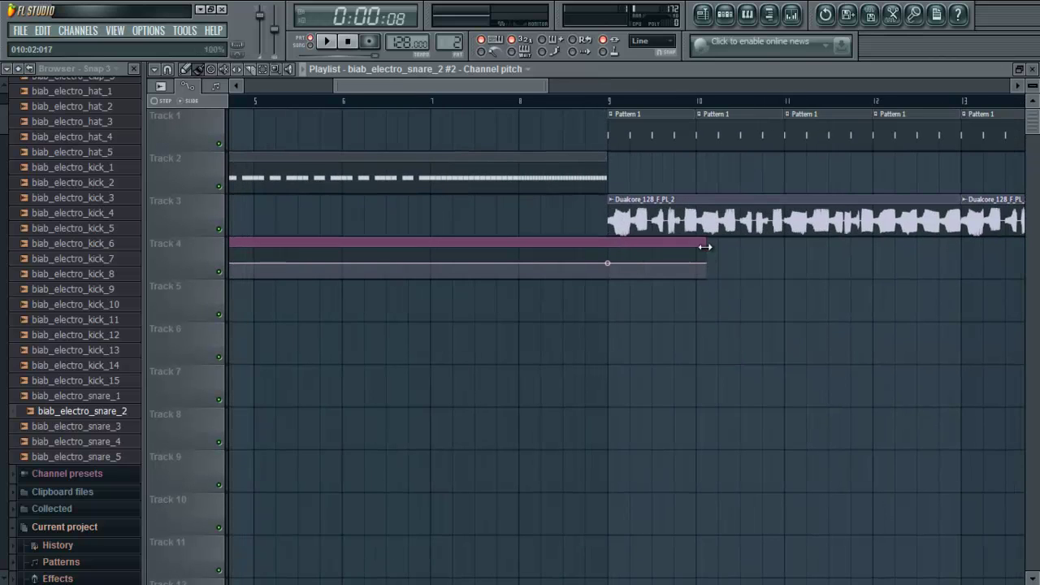
drag(706, 260, 623, 259)
drag(454, 406, 735, 411)
drag(312, 352, 374, 336)
drag(230, 228, 406, 229)
Enlarge Track 4 for editing the pitch envelope and play the end of the snare build-up from just before bar 7
drag(201, 260, 279, 580)
drag(321, 518, 271, 524)
scroll(615, 240, right, 2)
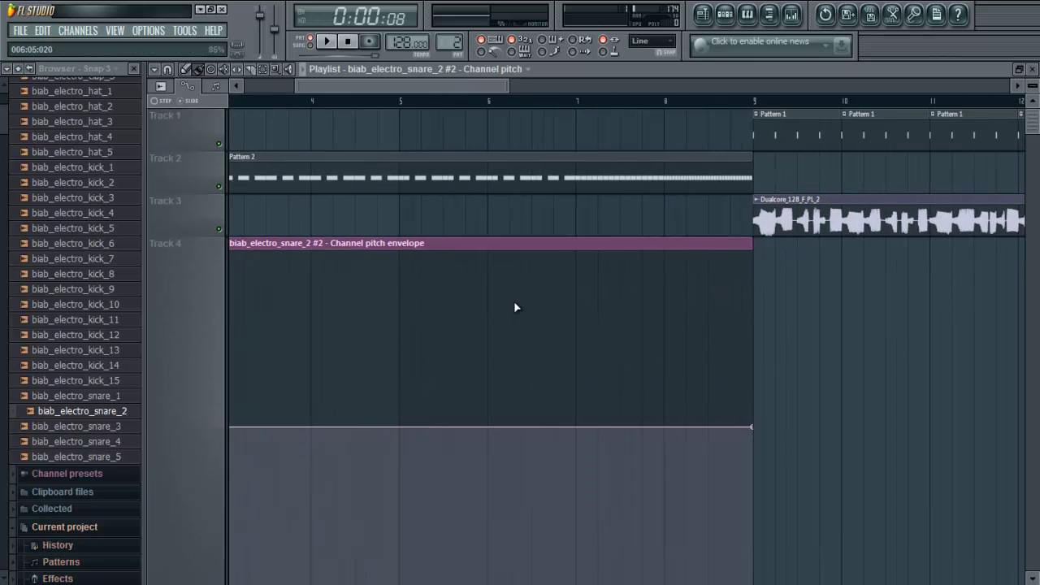
click(325, 42)
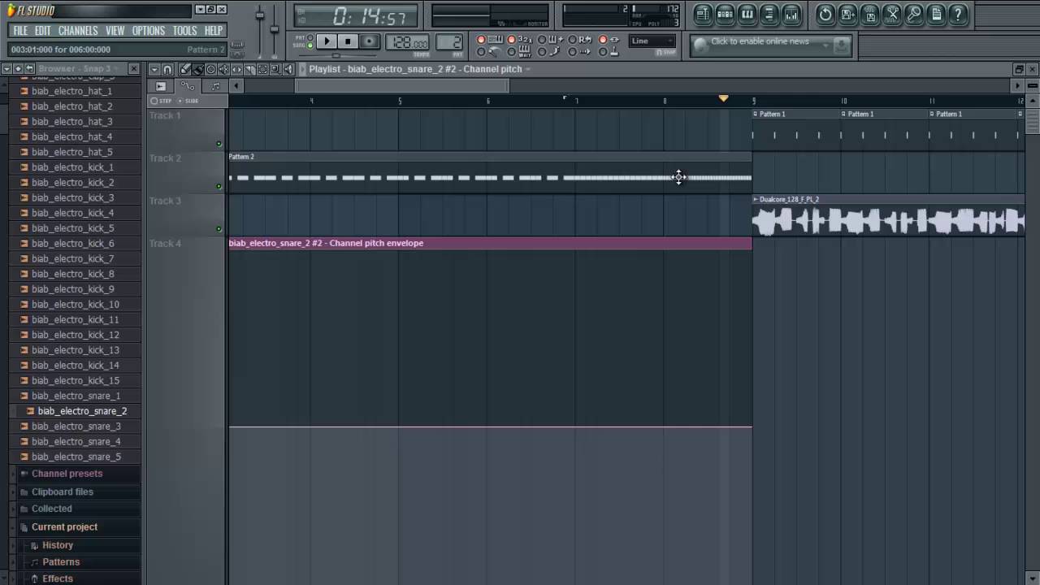
Add pitch envelope points at bars 7, 8 and 9, each higher than the last, extending the clip slightly past bar 9
right_click(576, 427)
right_click(663, 404)
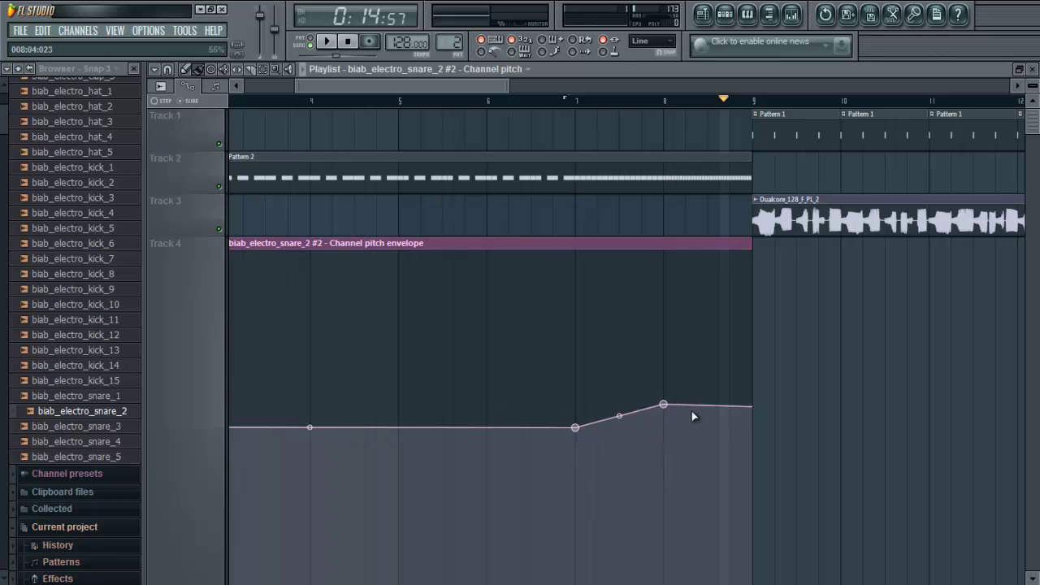
drag(744, 236, 784, 284)
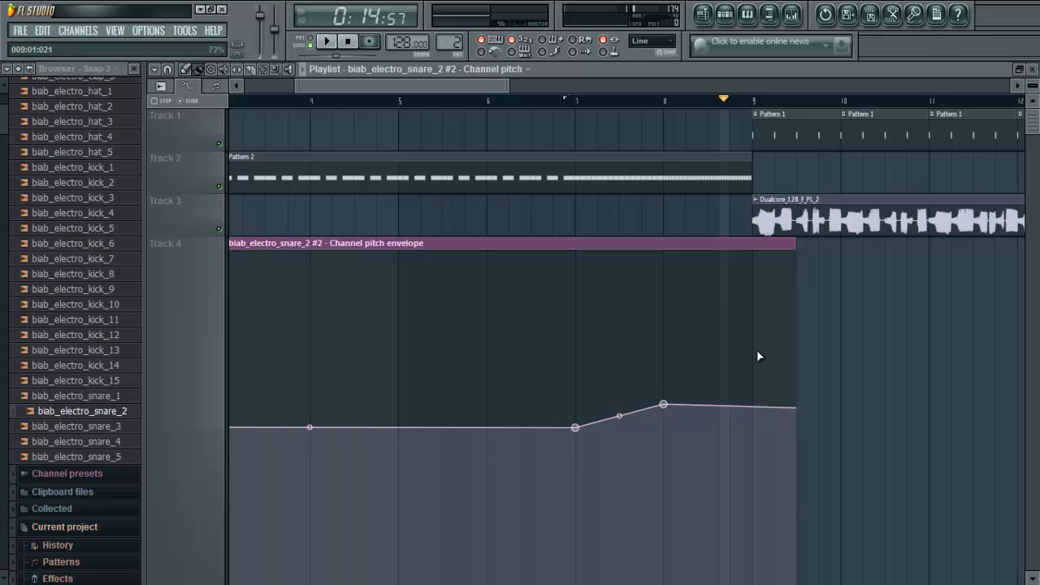
right_click(758, 351)
drag(752, 355, 753, 364)
Play the snare build-up with its pitch rise from about bar 5 into the drop, and stop playback
click(406, 98)
click(340, 48)
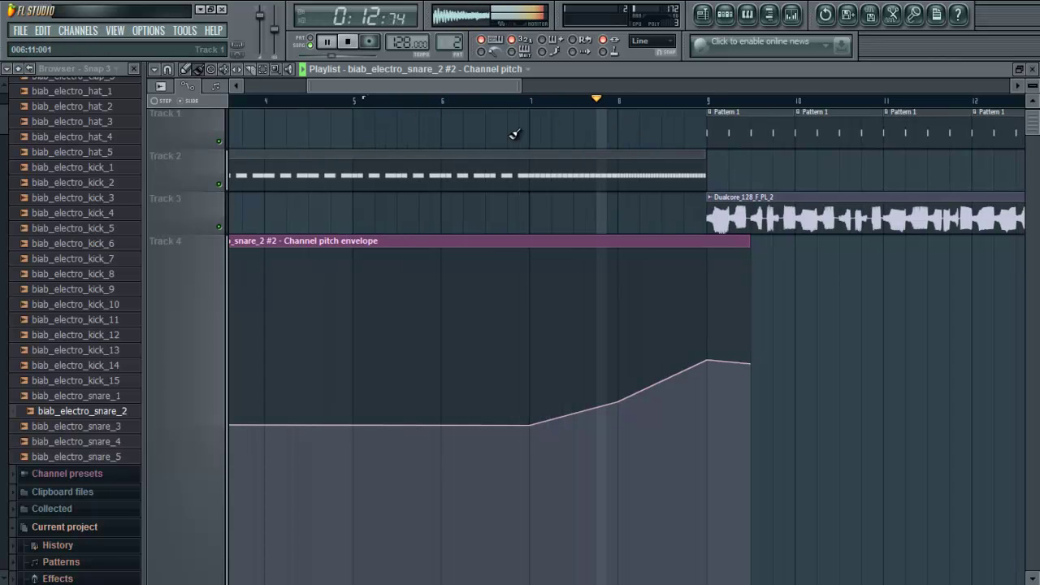
click(329, 45)
Trim the pitch automation clip back to end at bar 9 and shrink Track 4 to the height of the other tracks
drag(746, 240, 704, 242)
drag(571, 202, 711, 154)
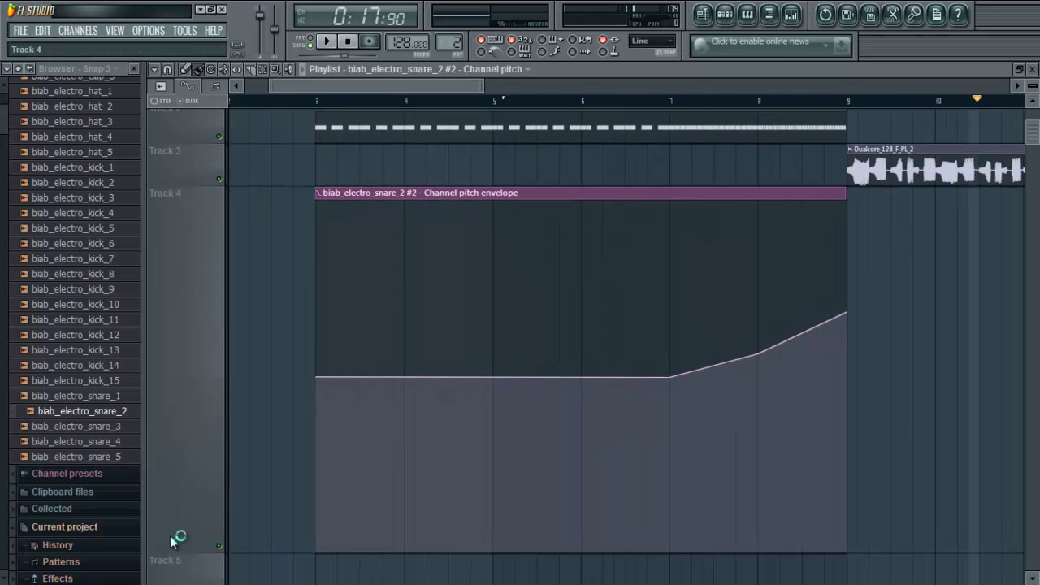
drag(185, 551, 197, 234)
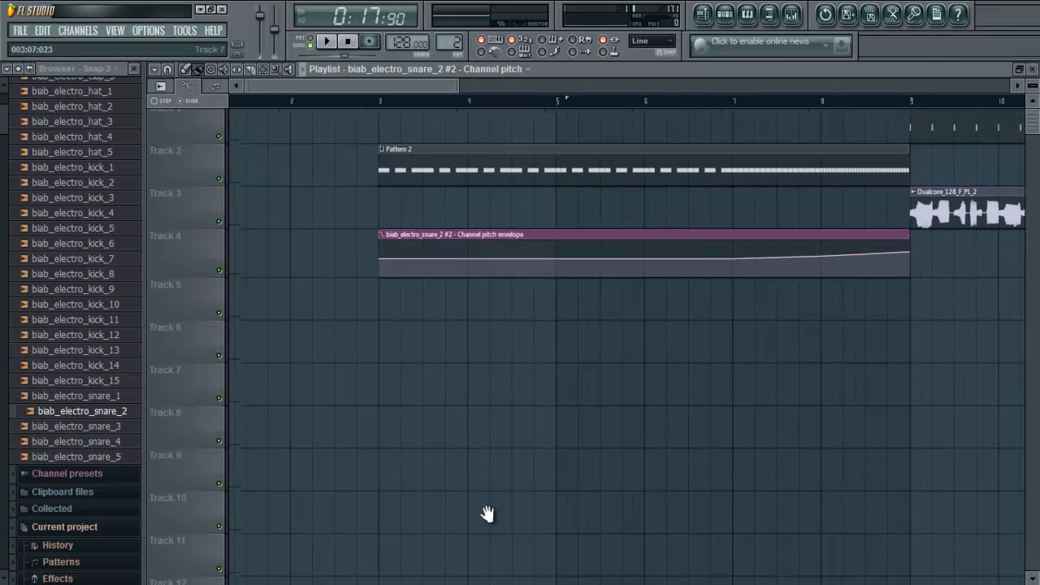
Switch to the empty Pattern 3 in the step sequencer and insert a 3x Osc channel
click(721, 26)
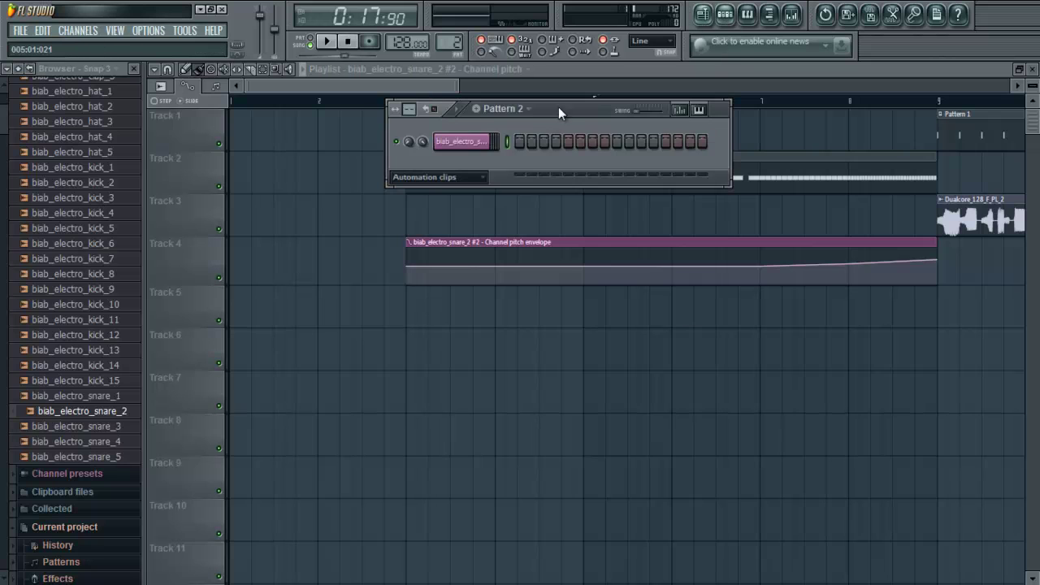
click(499, 109)
click(577, 125)
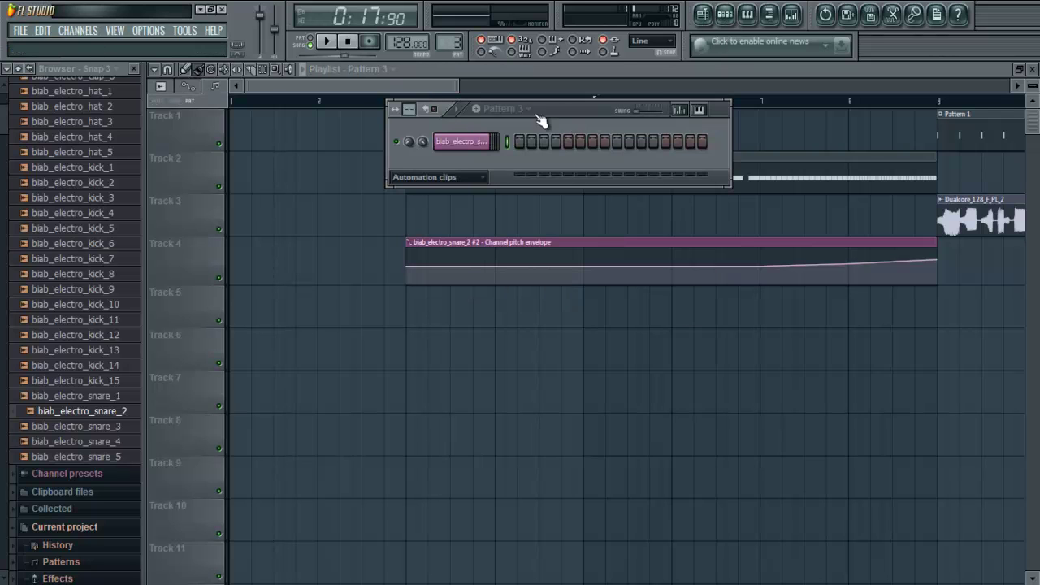
right_click(488, 139)
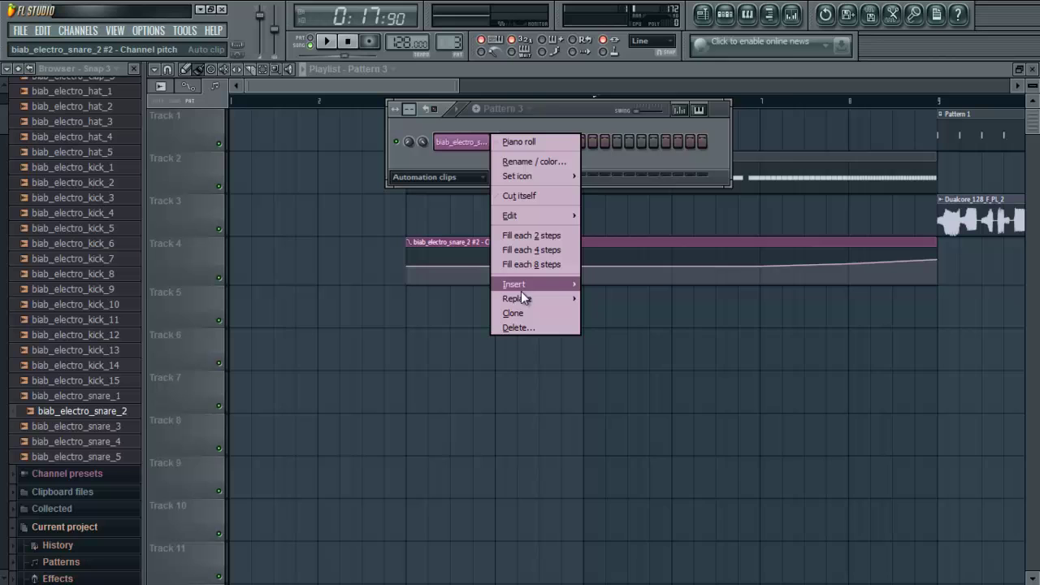
mouse_move(523, 285)
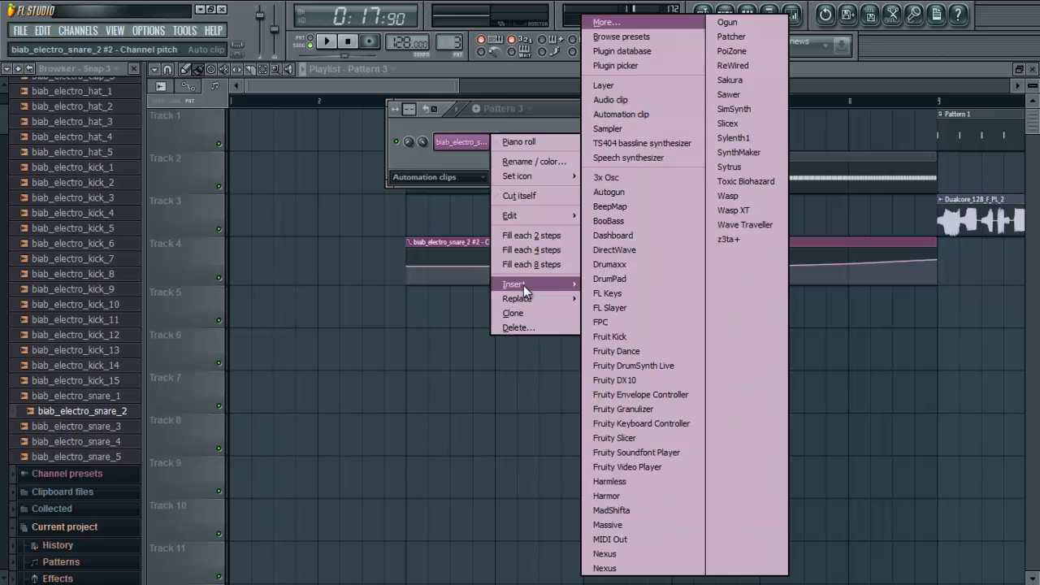
click(605, 179)
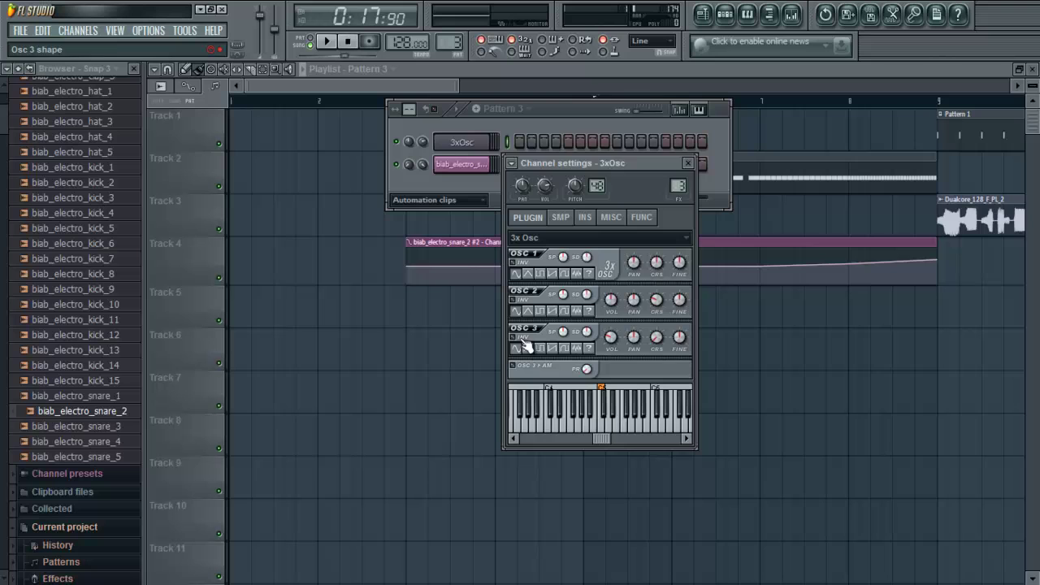
Close the 3x Osc settings and place a Pattern 3 clip on Track 5 starting at bar 3
click(688, 165)
click(485, 360)
drag(520, 359, 444, 299)
Open the 3xOsc channel's piano roll and place a C5 note at the start of bar 1
right_click(465, 144)
click(507, 142)
scroll(220, 300, down, 2)
click(174, 282)
click(192, 284)
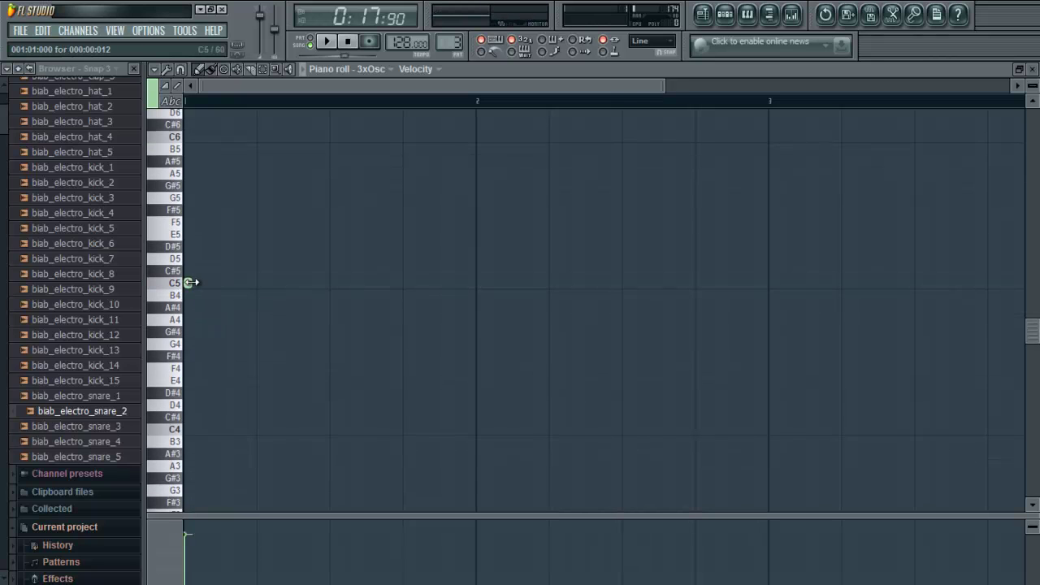
Lengthen the C5 note to four bars so it ends at bar 5
drag(191, 282, 403, 282)
drag(482, 283, 688, 284)
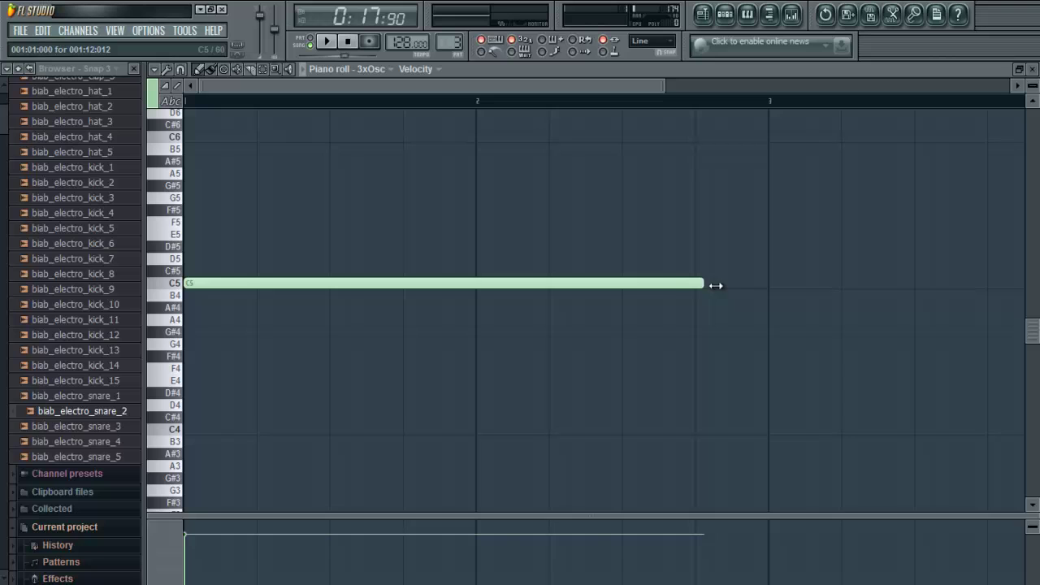
drag(804, 278, 537, 288)
drag(715, 86, 487, 87)
drag(898, 280, 362, 253)
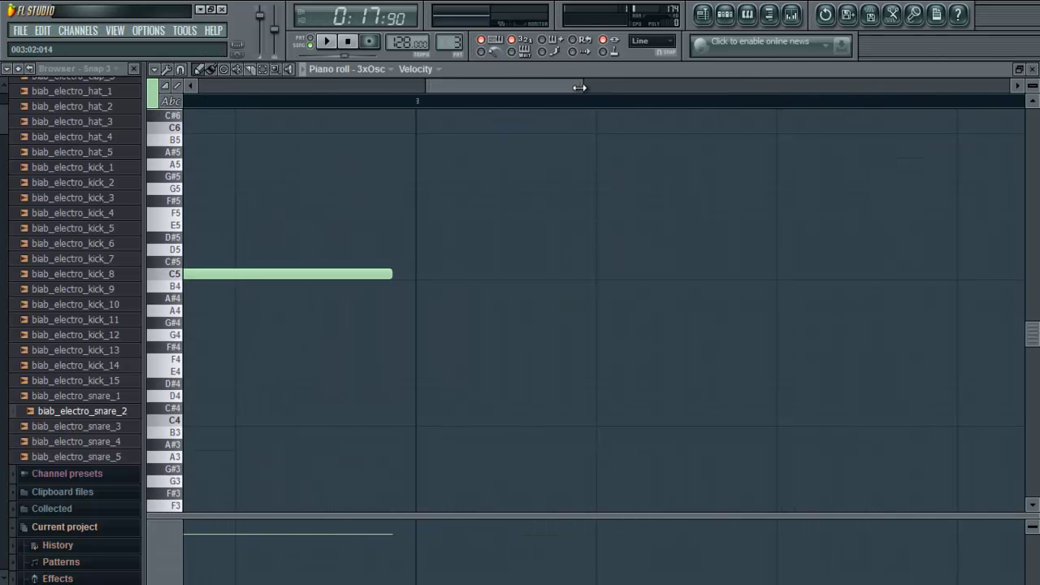
drag(581, 87, 472, 98)
mouse_move(873, 277)
mouse_down()
mouse_move(297, 263)
mouse_move(354, 277)
mouse_up()
drag(504, 87, 829, 87)
scroll(680, 255, left, 5)
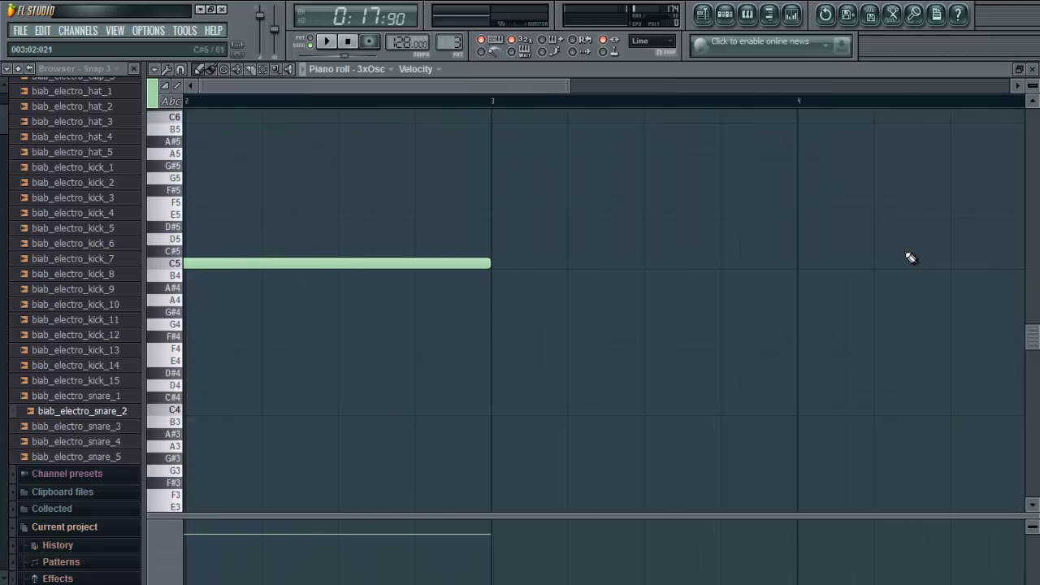
scroll(775, 265, right, 1)
scroll(590, 279, right, 3)
drag(334, 258, 956, 264)
scroll(295, 425, left, 5)
Add a four-bar C4 note at the start of bar 1 and turn the C5 note into a slide note
scroll(244, 390, down, 3)
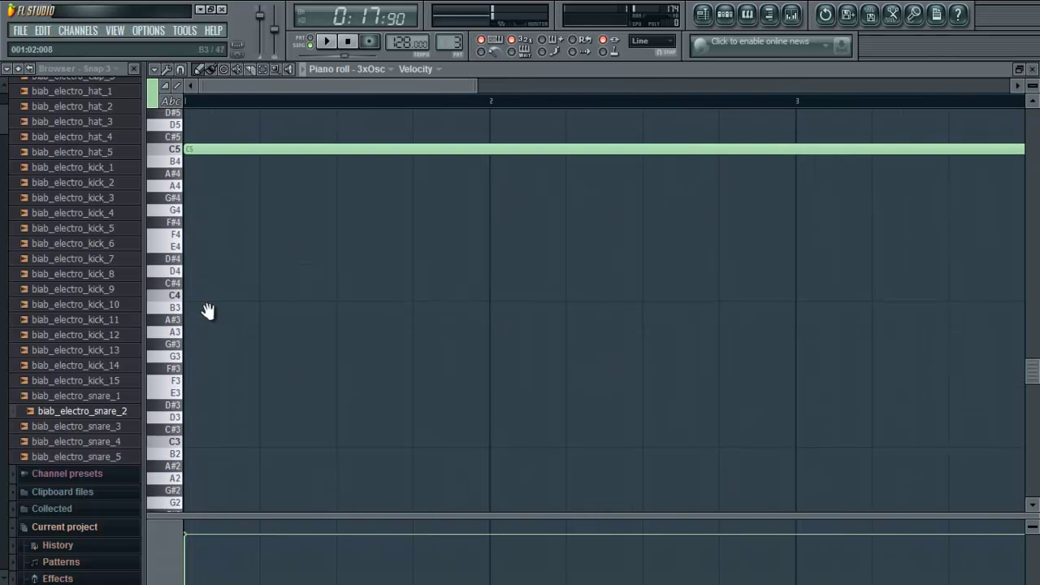
scroll(198, 313, down, 1)
click(186, 281)
scroll(242, 325, up, 2)
scroll(242, 325, up, 1)
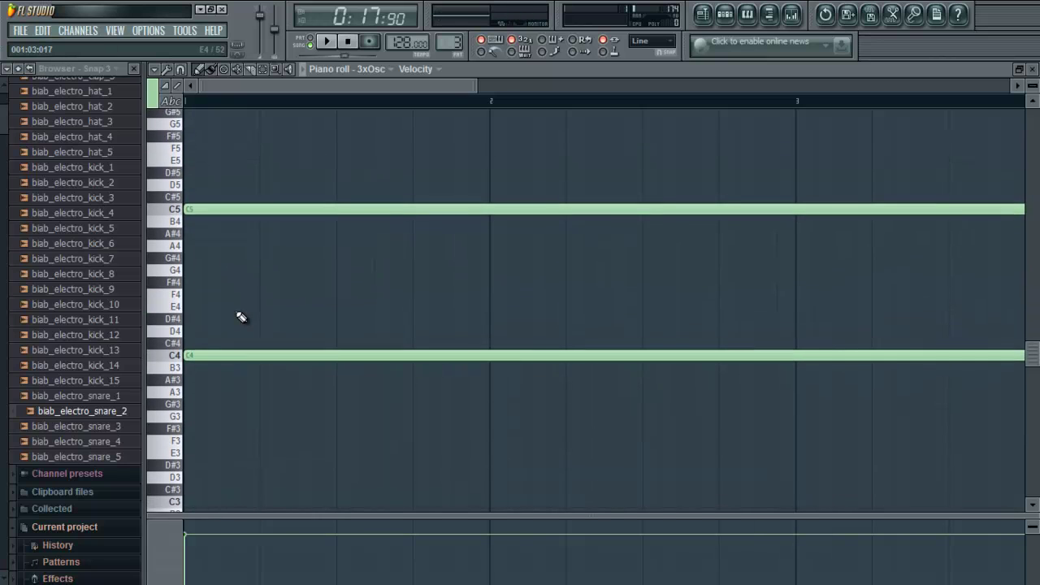
double_click(199, 209)
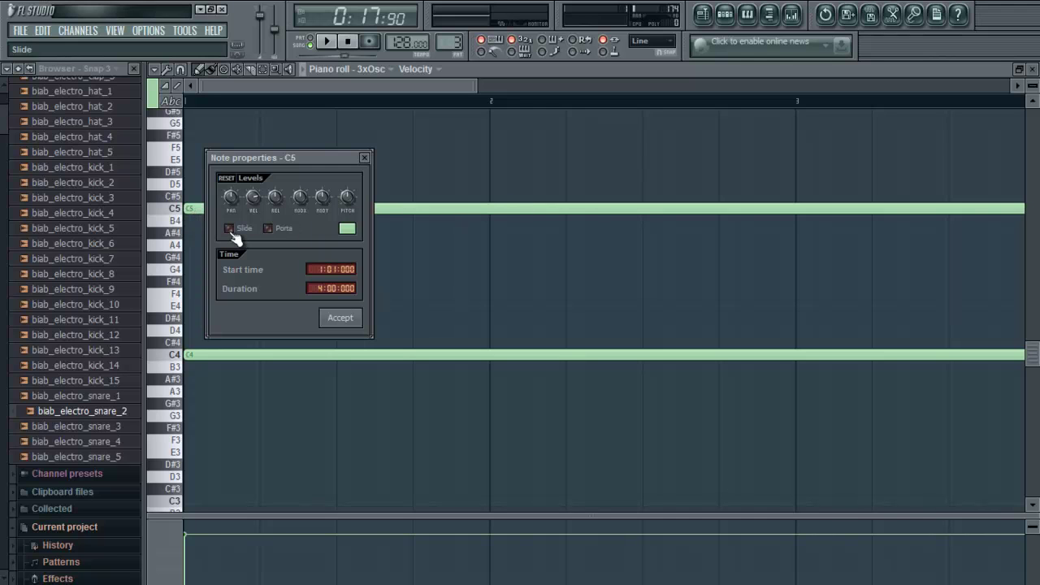
click(340, 317)
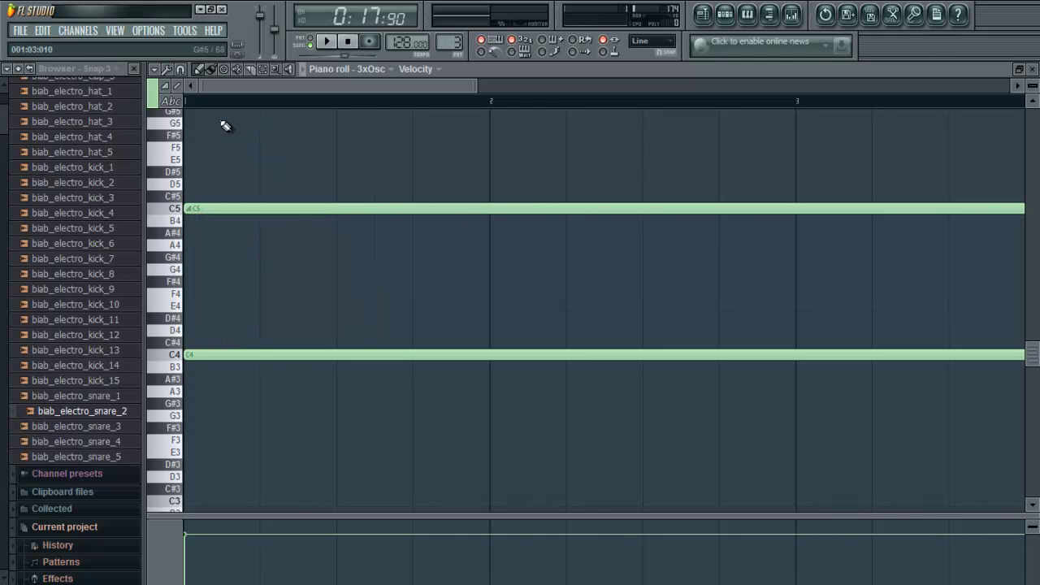
Play Pattern 3 to hear the slide from C4 to C5, stop playback and close the piano roll
click(326, 40)
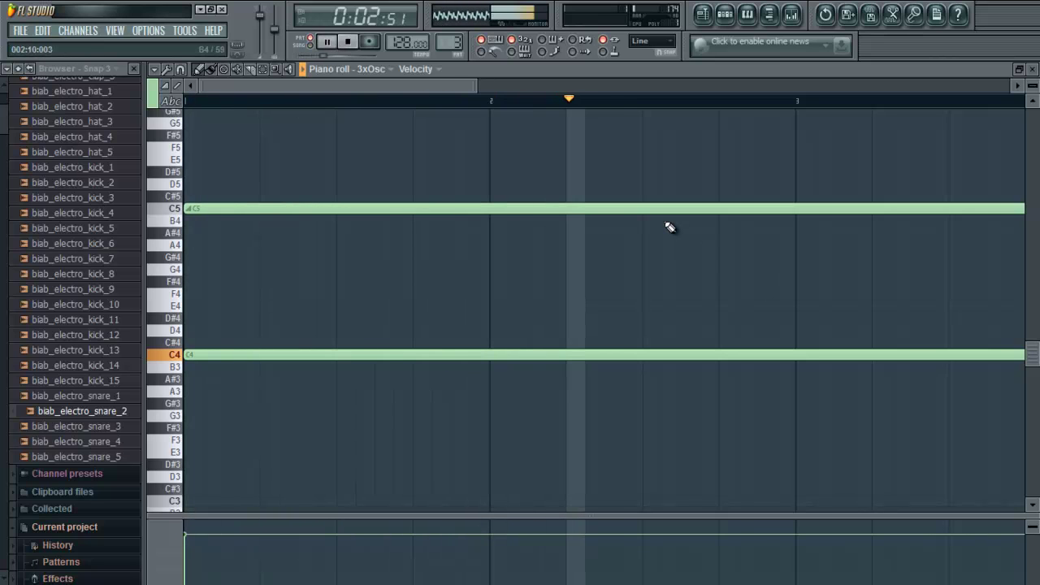
drag(819, 232, 465, 225)
drag(861, 262, 543, 293)
scroll(483, 187, right, 1)
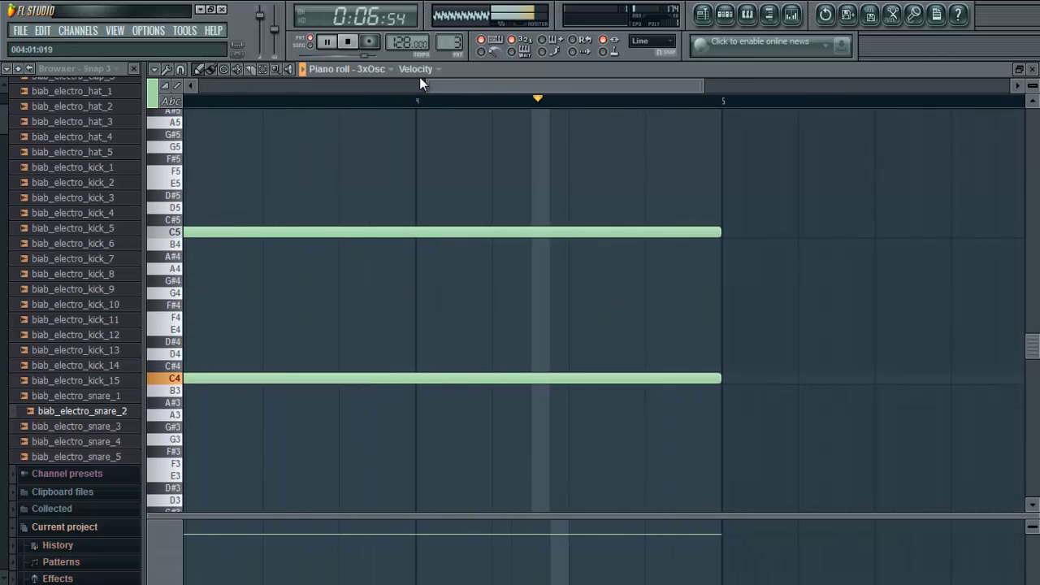
click(328, 41)
click(1032, 69)
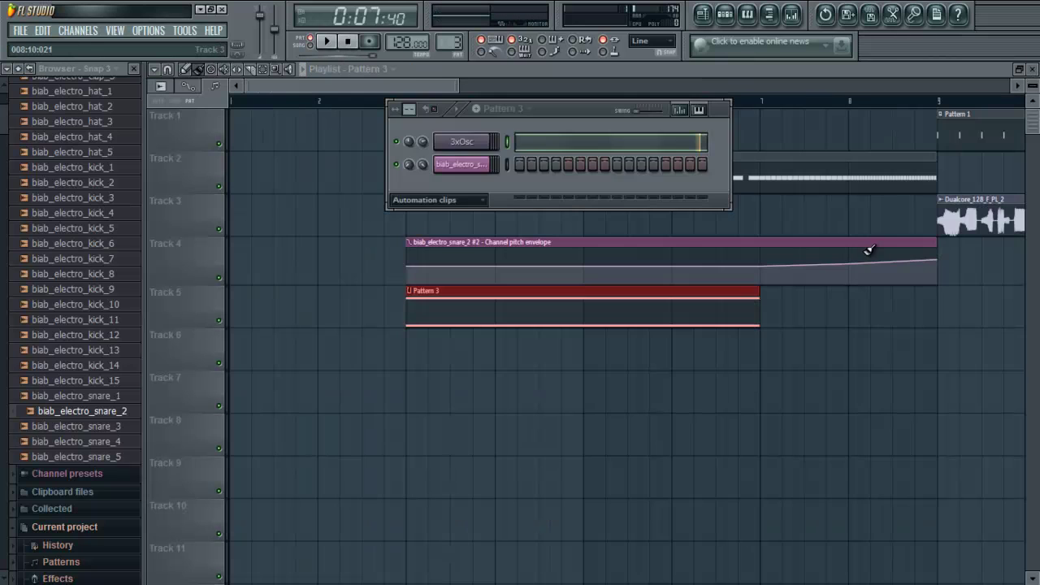
Place a second Pattern 3 clip on Track 3 from bar 5 to the drop at bar 9
click(647, 333)
click(413, 222)
drag(501, 220, 653, 214)
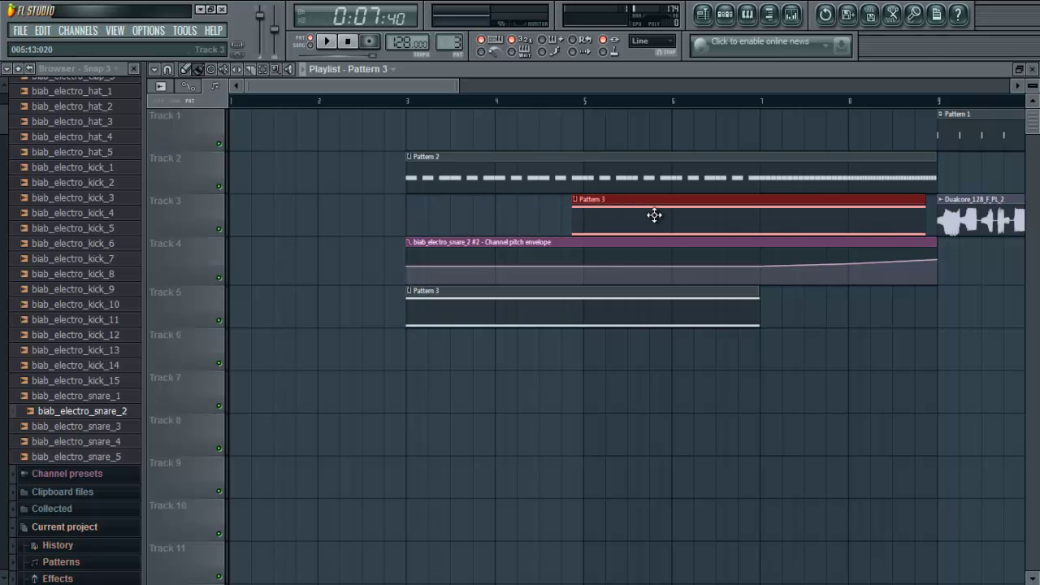
mouse_move(510, 215)
mouse_down()
mouse_move(374, 264)
mouse_move(471, 281)
mouse_move(435, 216)
mouse_move(404, 216)
mouse_up()
Play the arrangement from between bars 4 and 5 and set the 3xOsc channel volume to about 90%
click(426, 101)
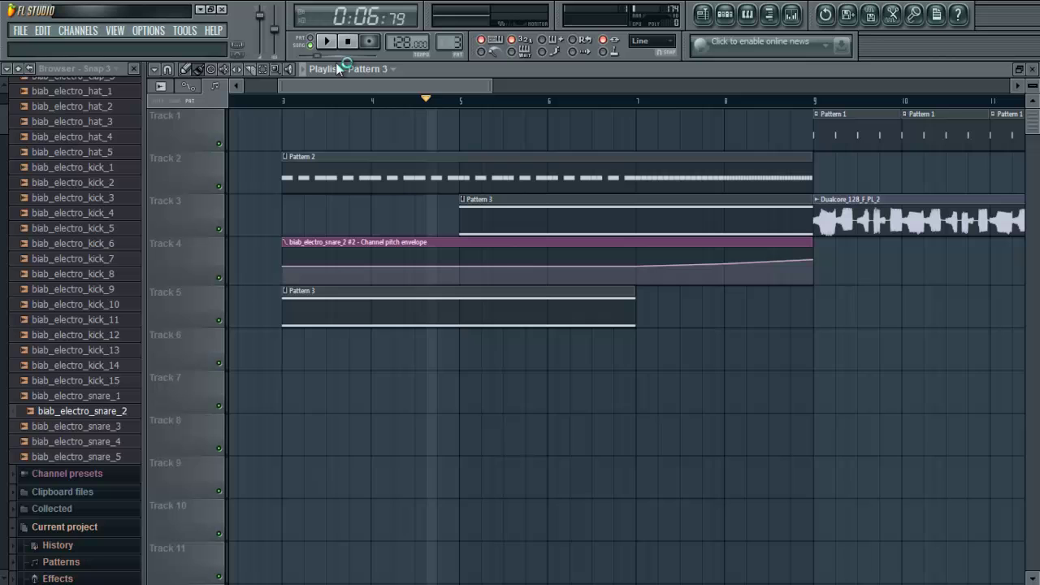
click(328, 42)
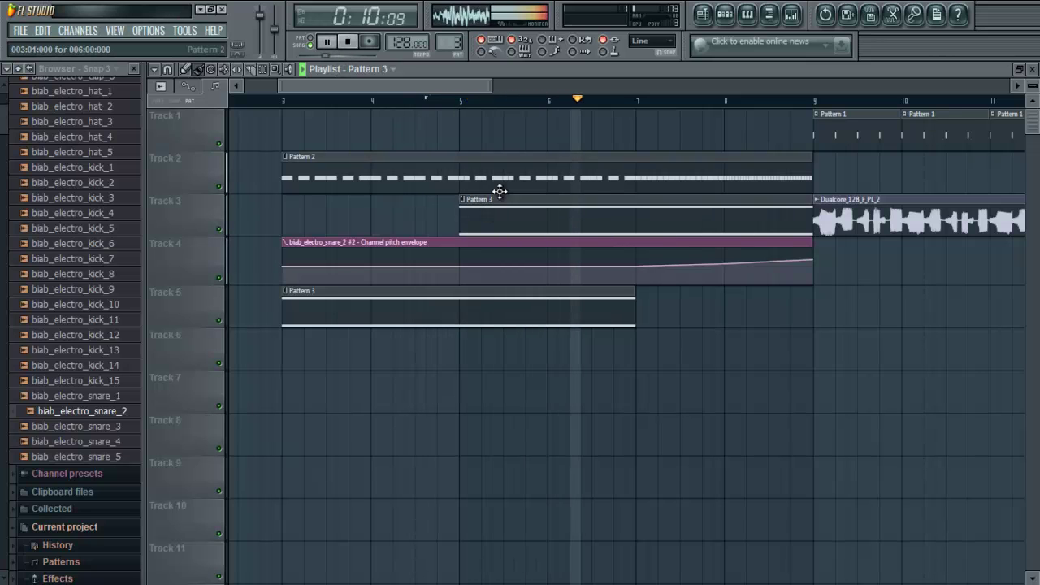
double_click(534, 222)
click(1033, 70)
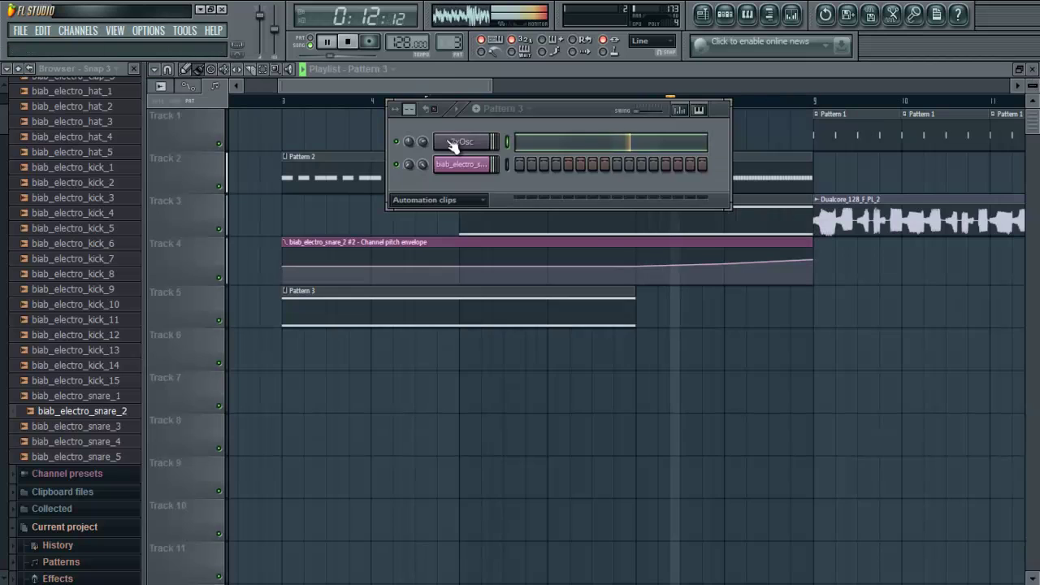
click(456, 149)
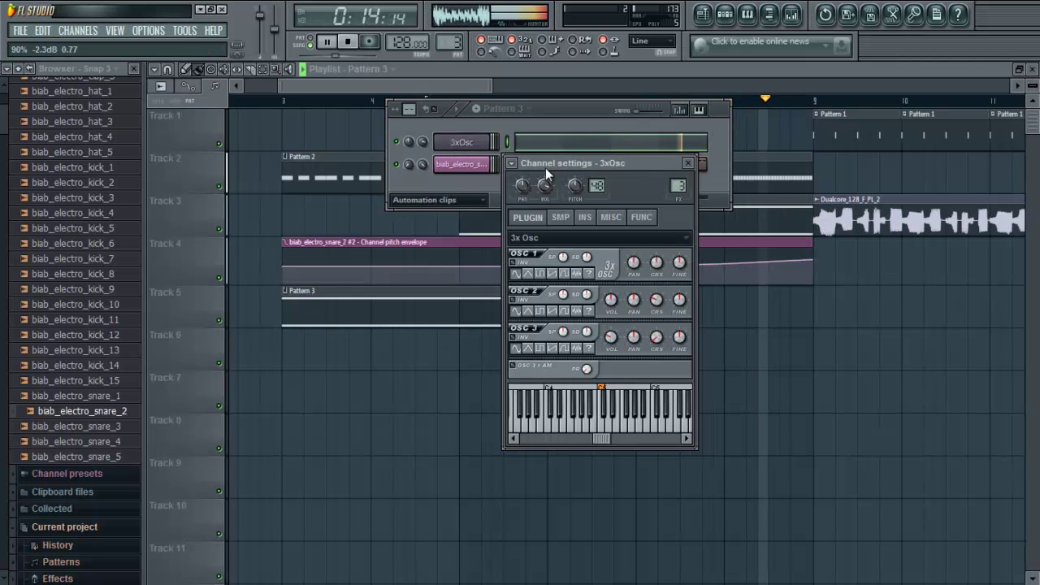
click(687, 163)
key(F6)
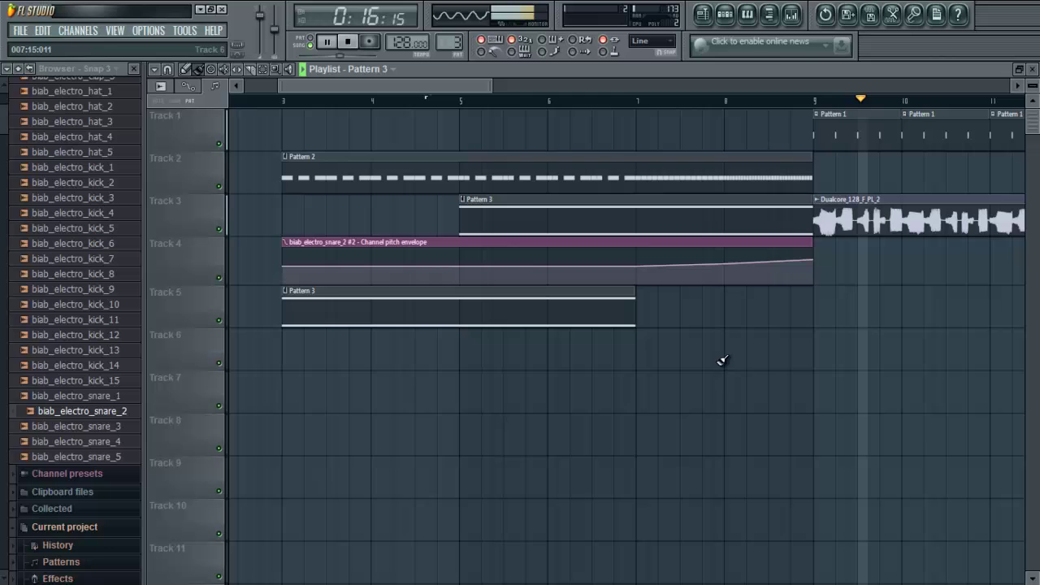
Lower the volume of mixer track Insert 3 to about 86% and rename the track as Slide
key(F9)
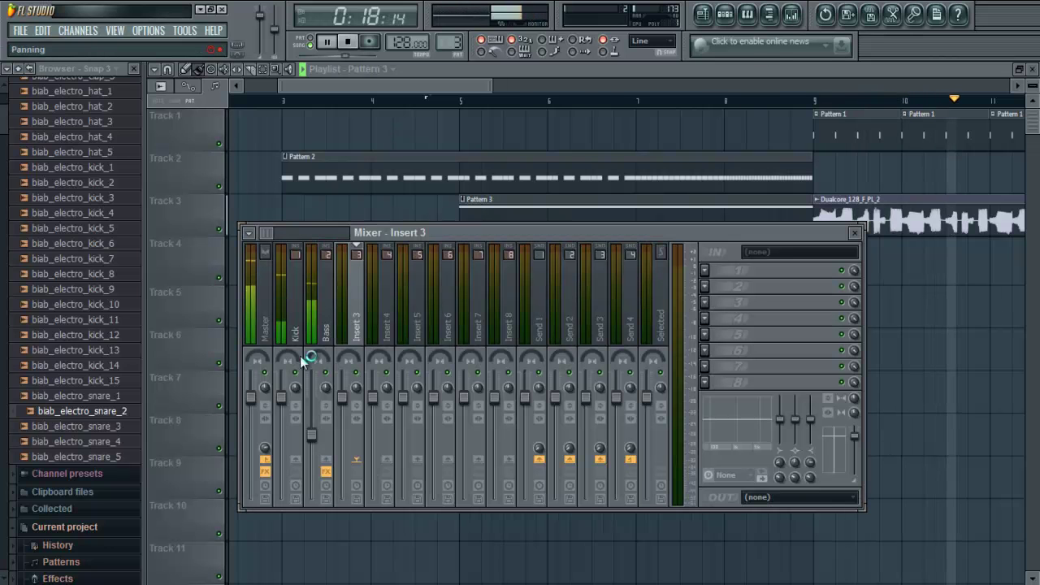
drag(342, 398, 346, 421)
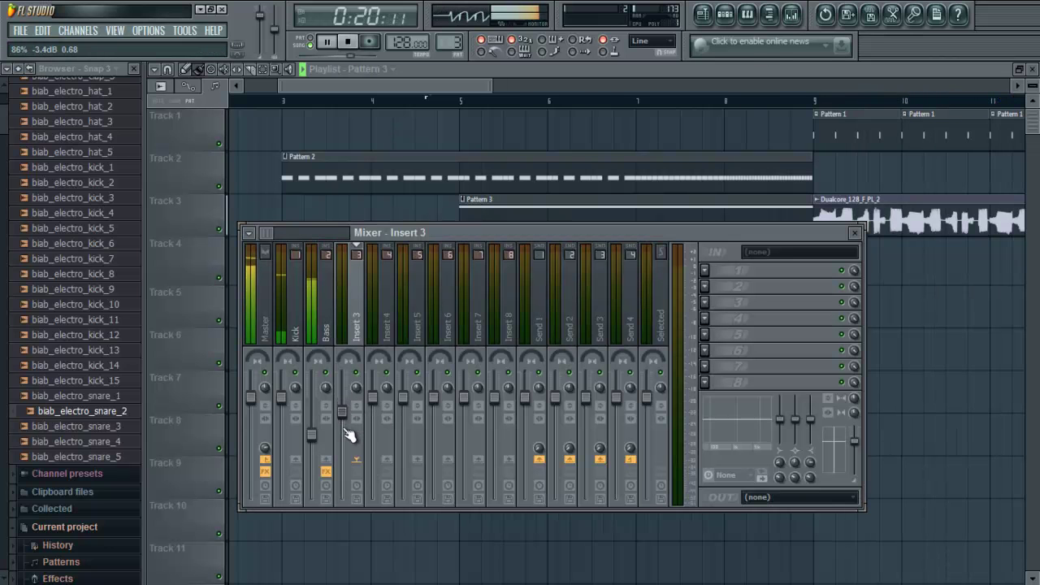
key(F2)
text(Sl)
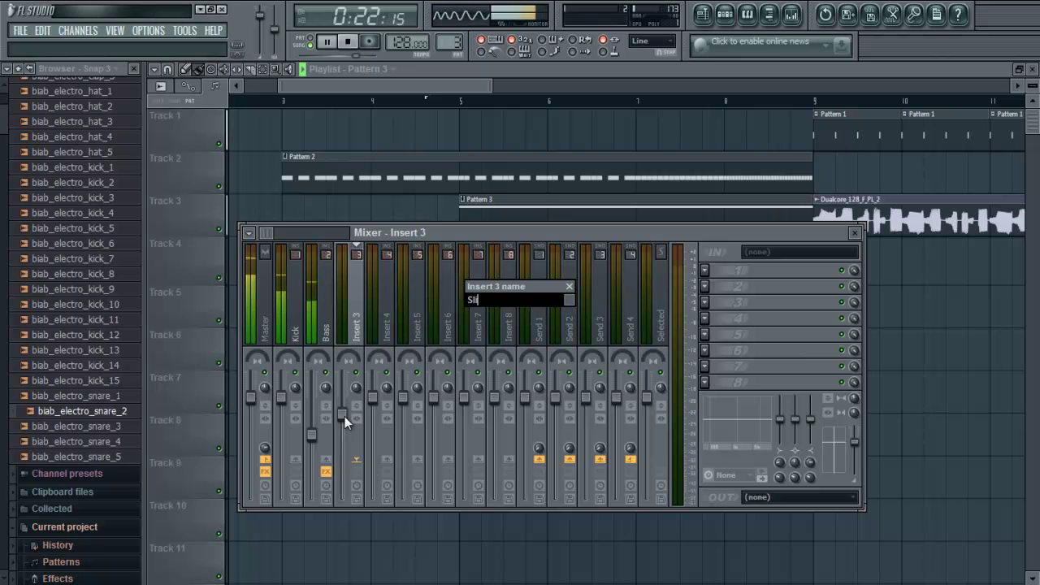
text(ide)
key(Return)
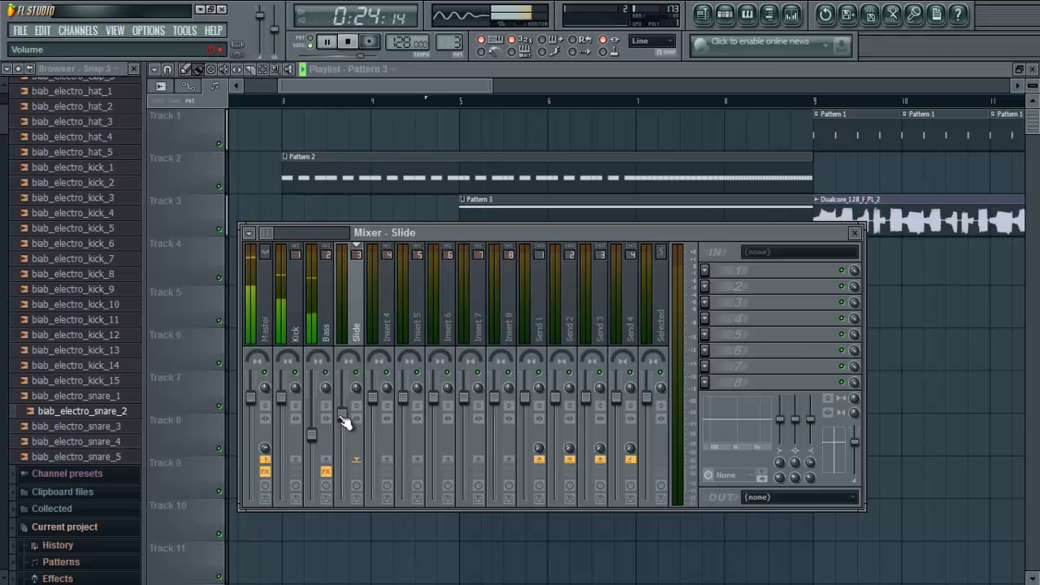
Load Fruity Parametric EQ 2 on the Slide track, boosting bands 1, 3 and 5 (band 1 about 4.3 dB at 75 Hz), and stop playback
click(704, 269)
mouse_move(727, 264)
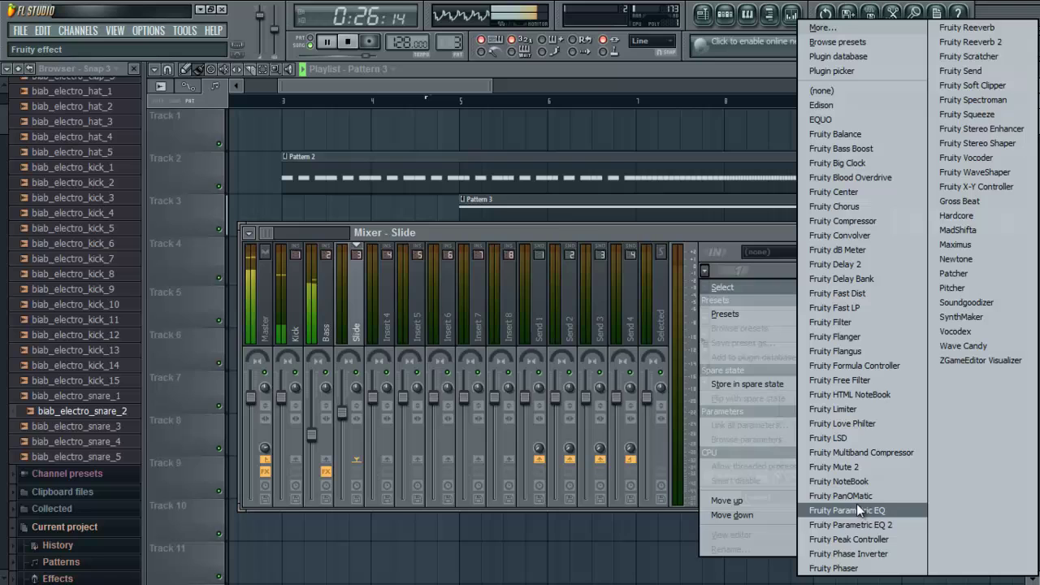
click(861, 524)
click(311, 40)
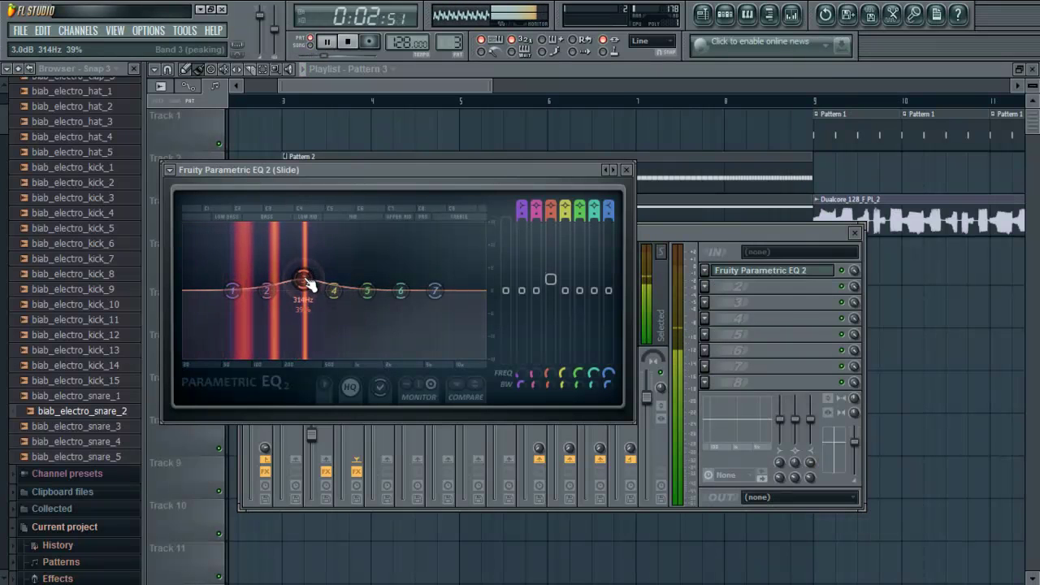
drag(367, 290, 367, 274)
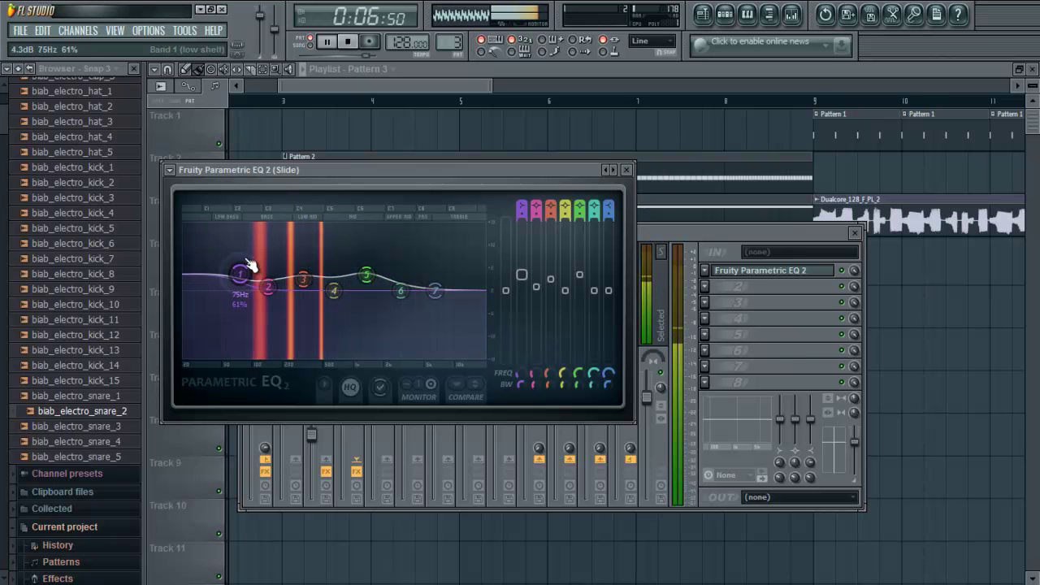
click(626, 169)
key(space)
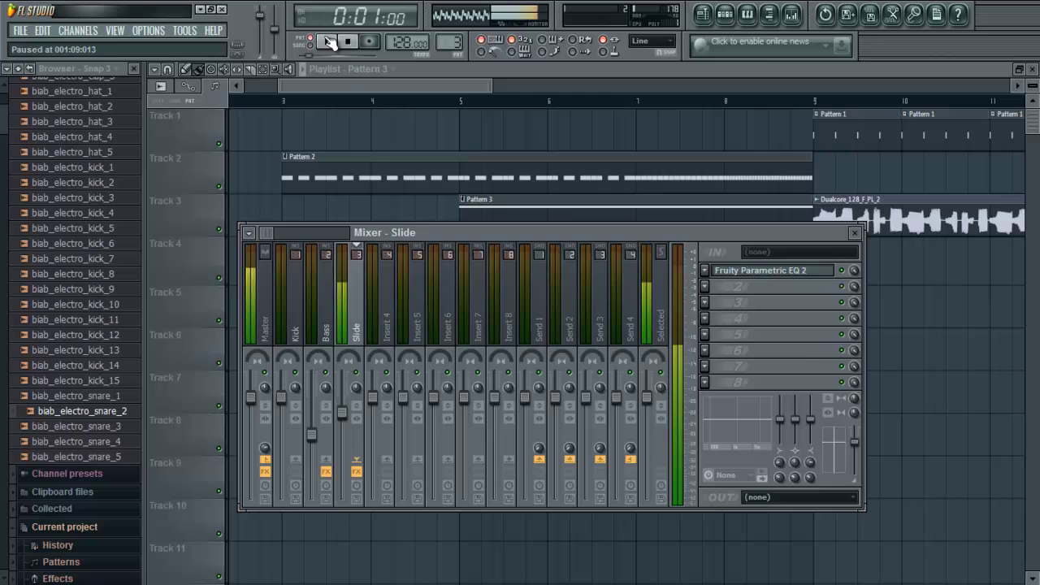
key(F9)
Insert a second 3x Osc channel in the empty Pattern 4 and route it to mixer track 4
scroll(464, 225, up, 2)
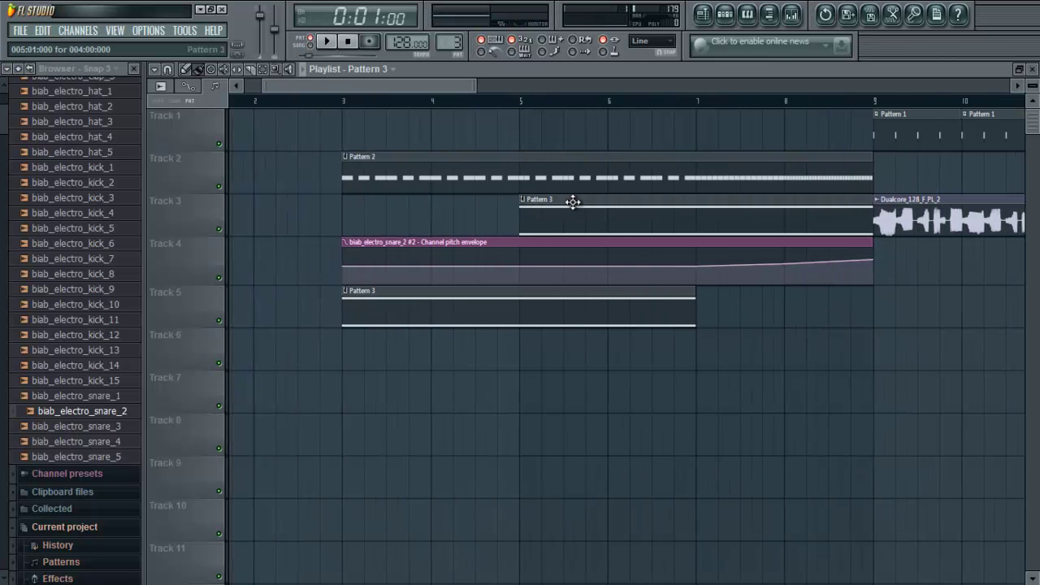
click(729, 12)
click(528, 108)
click(587, 123)
right_click(460, 168)
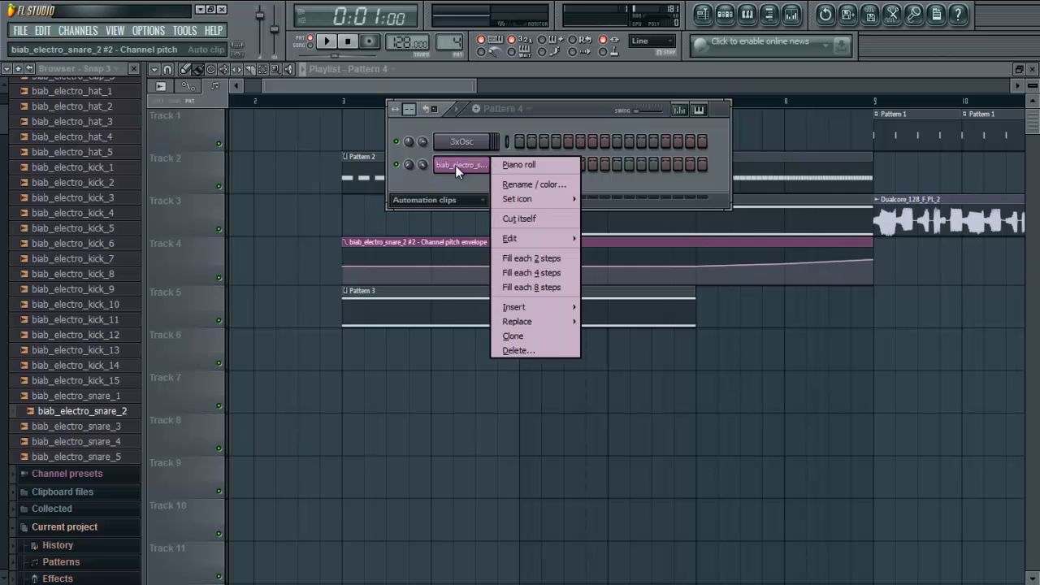
mouse_move(566, 318)
click(647, 174)
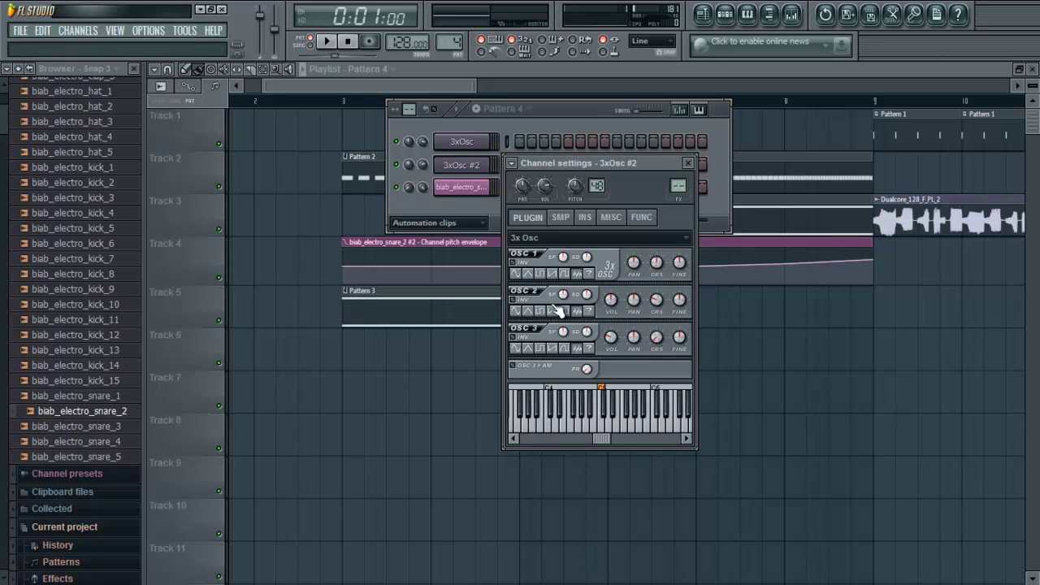
drag(610, 416, 579, 423)
click(687, 163)
Rename mixer track Insert 4 as Sweep
click(791, 14)
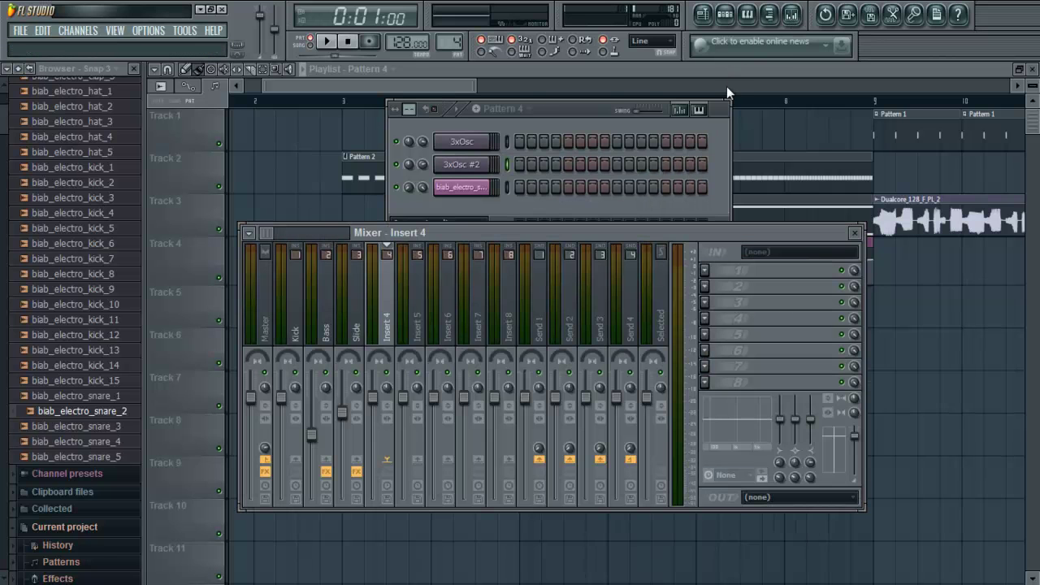
key(F2)
text(Swee)
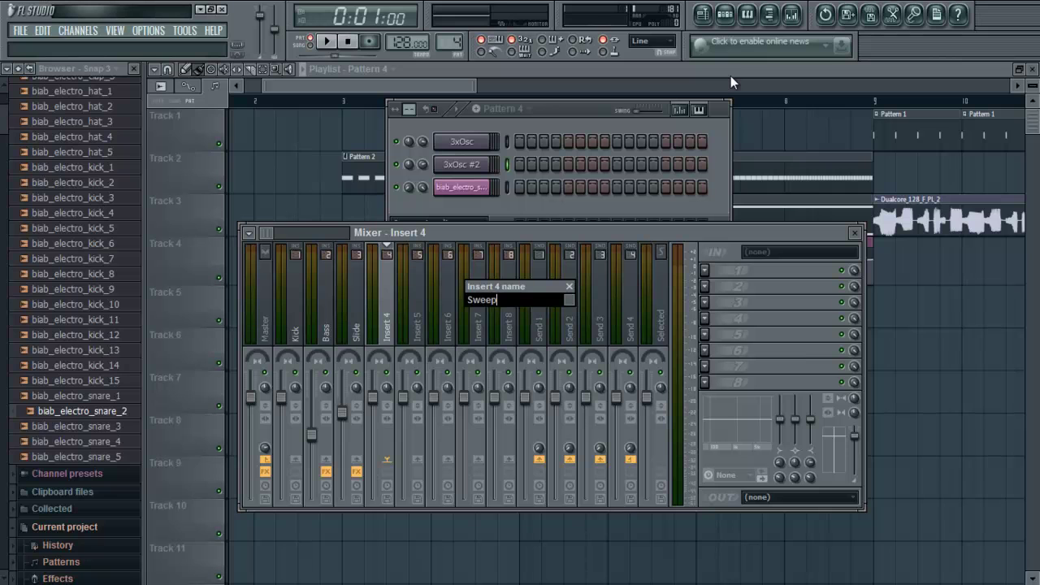
text(p)
key(Return)
Load Fruity Free Filter in the Sweep track's first effect slot and create an automation clip for its Freq parameter
click(709, 271)
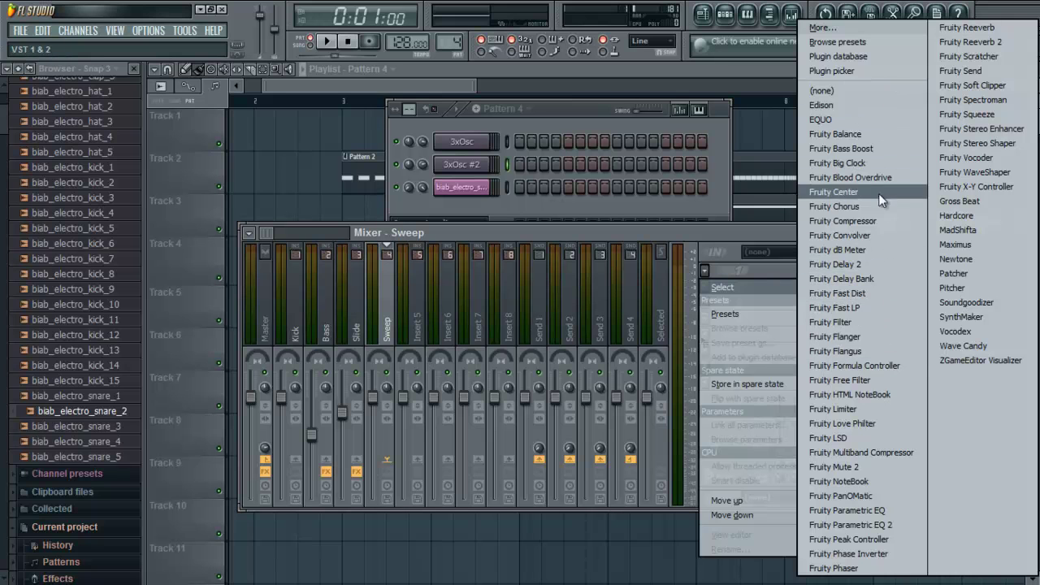
click(886, 380)
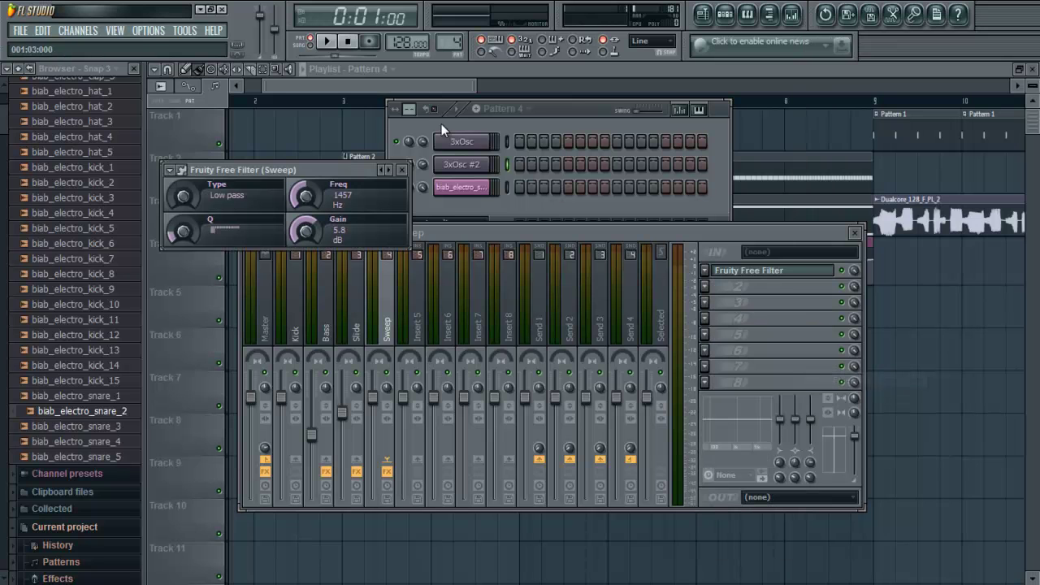
right_click(308, 200)
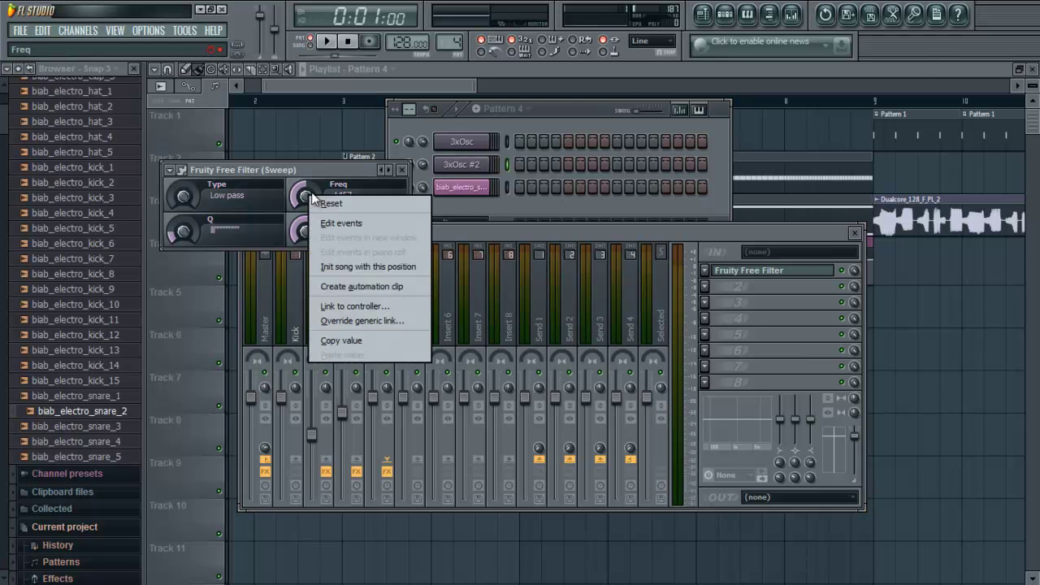
click(375, 286)
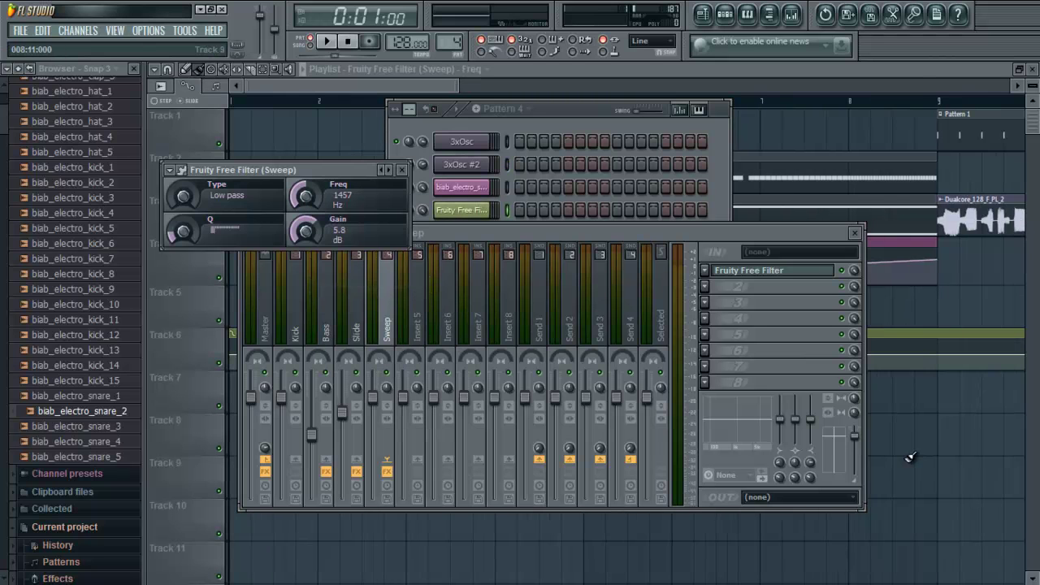
Shorten the filter frequency automation clip on Track 6 so it ends at the drop at bar 9
scroll(657, 384, right, 2)
drag(784, 332, 235, 333)
scroll(820, 371, left, 5)
drag(656, 333, 507, 333)
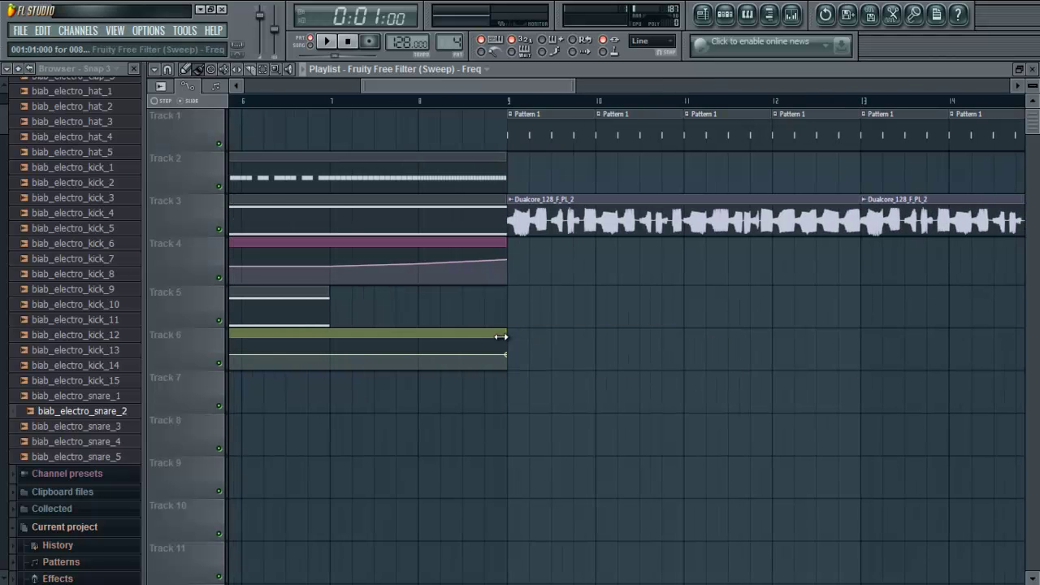
scroll(277, 337, left, 5)
scroll(277, 337, down, 2)
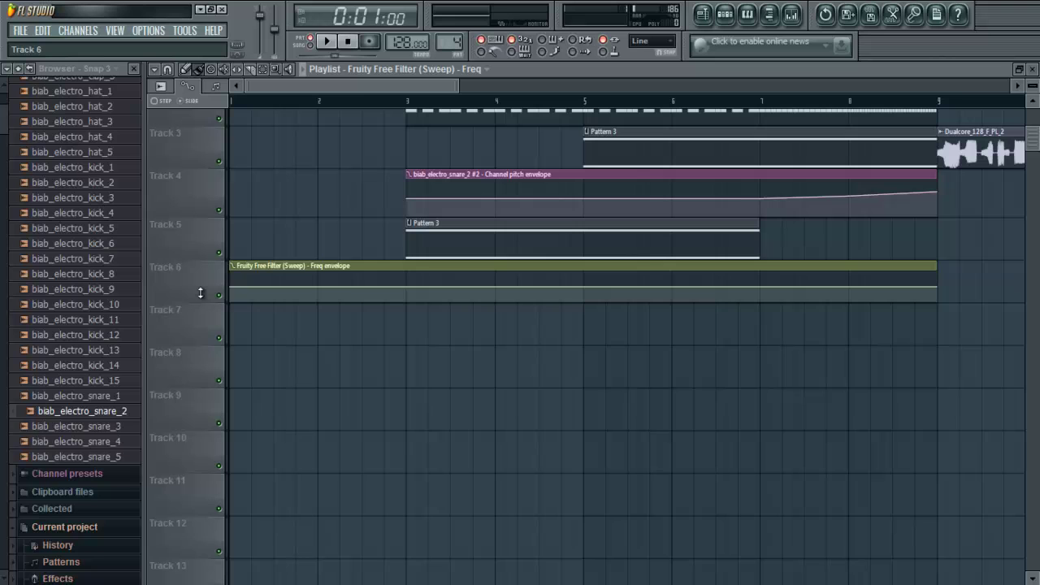
Enlarge Track 6 and set the starting point of the filter frequency envelope to 0%
drag(200, 301, 227, 526)
scroll(314, 222, up, 2)
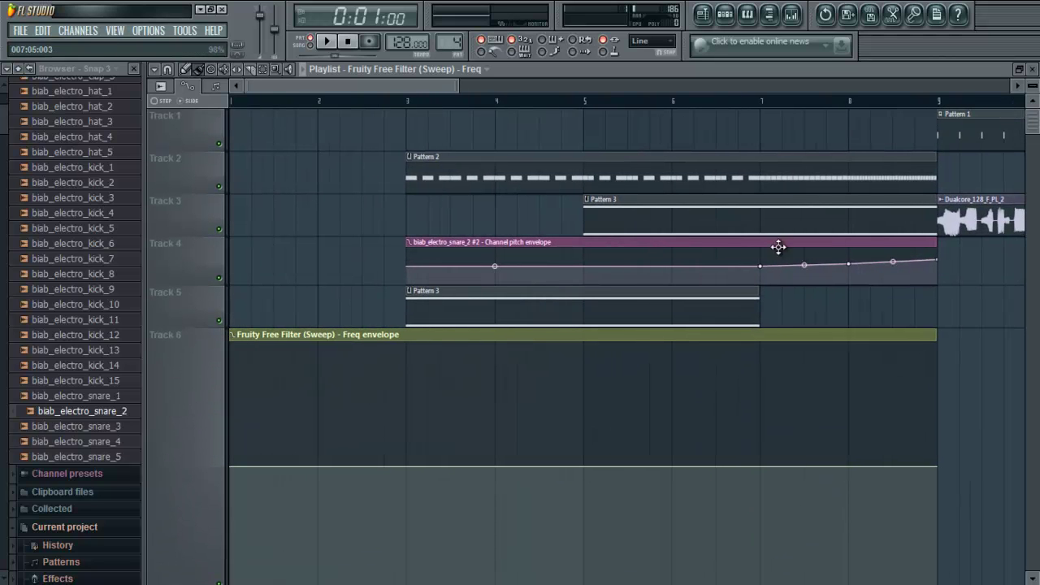
drag(354, 166, 528, 325)
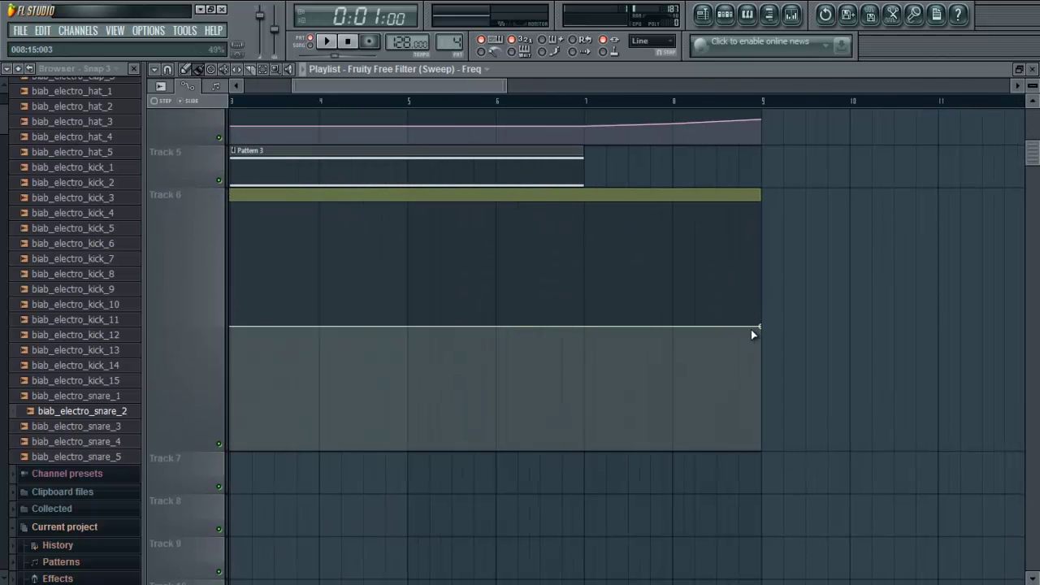
drag(480, 286, 237, 405)
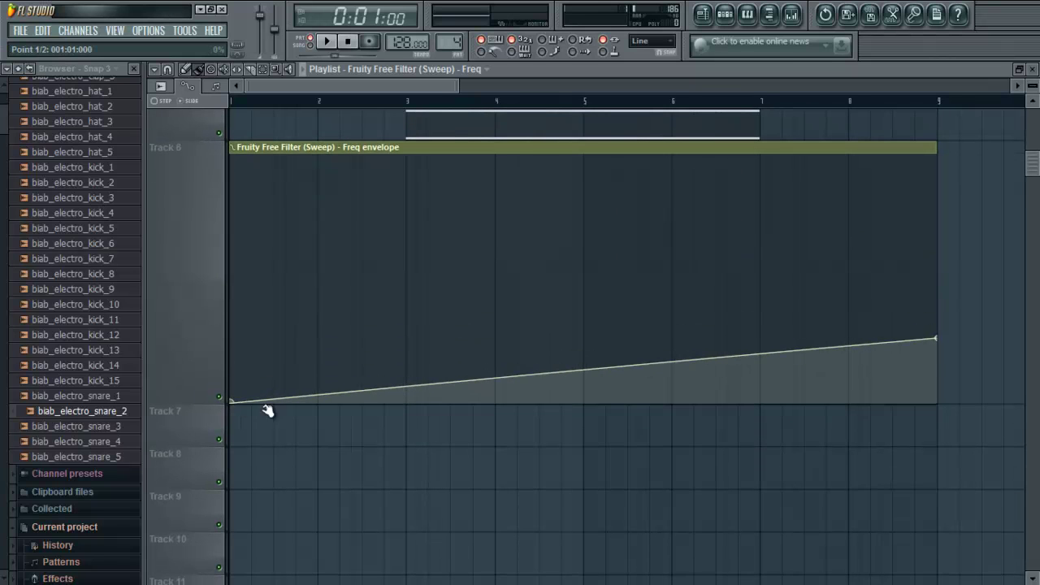
Trim the filter frequency clip to start at bar 5 and raise its envelope point at bar 9 to 90%
drag(264, 175, 618, 187)
scroll(738, 241, right, 4)
drag(951, 154, 601, 144)
drag(596, 377, 595, 188)
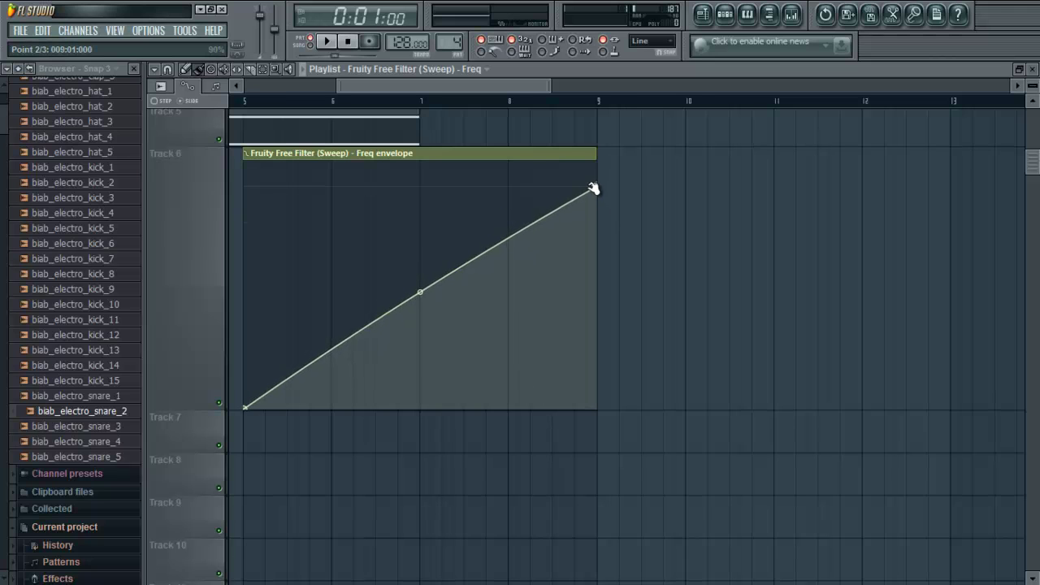
scroll(591, 499, left, 3)
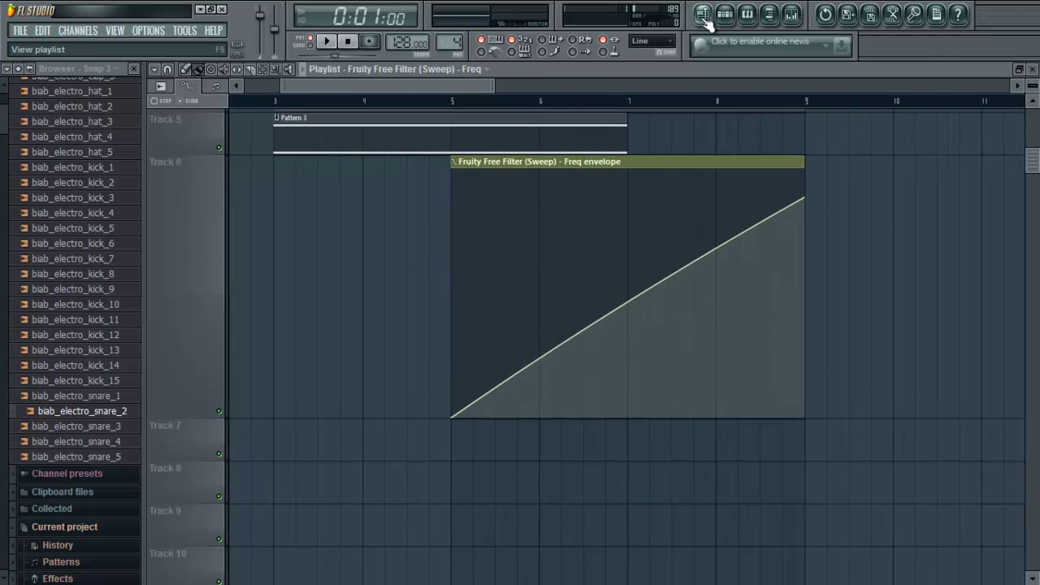
Add a one-bar C5 note at the start of the 3xOsc #2 piano roll in Pattern 4 and close the piano roll
click(723, 15)
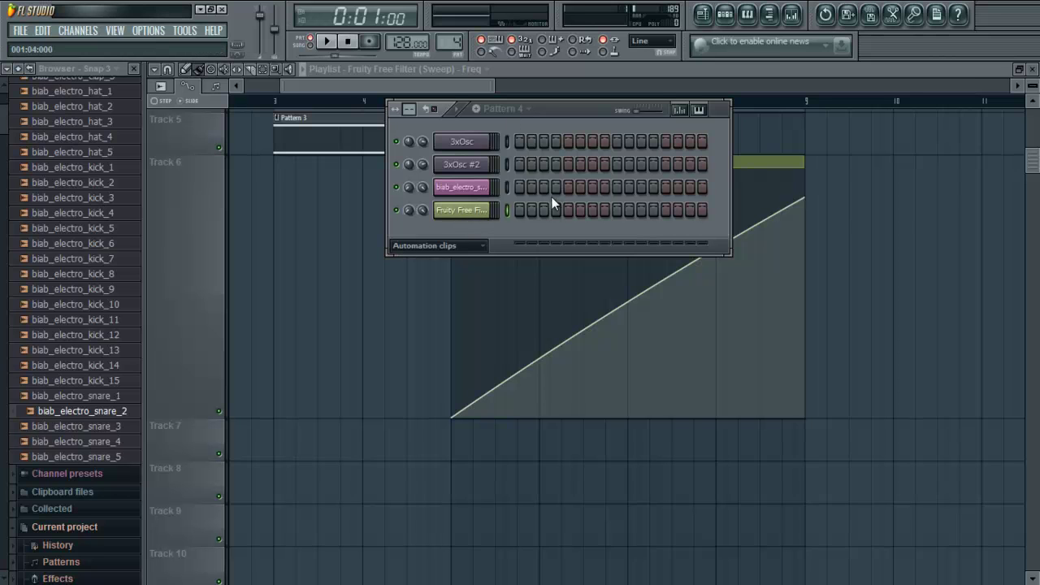
right_click(469, 168)
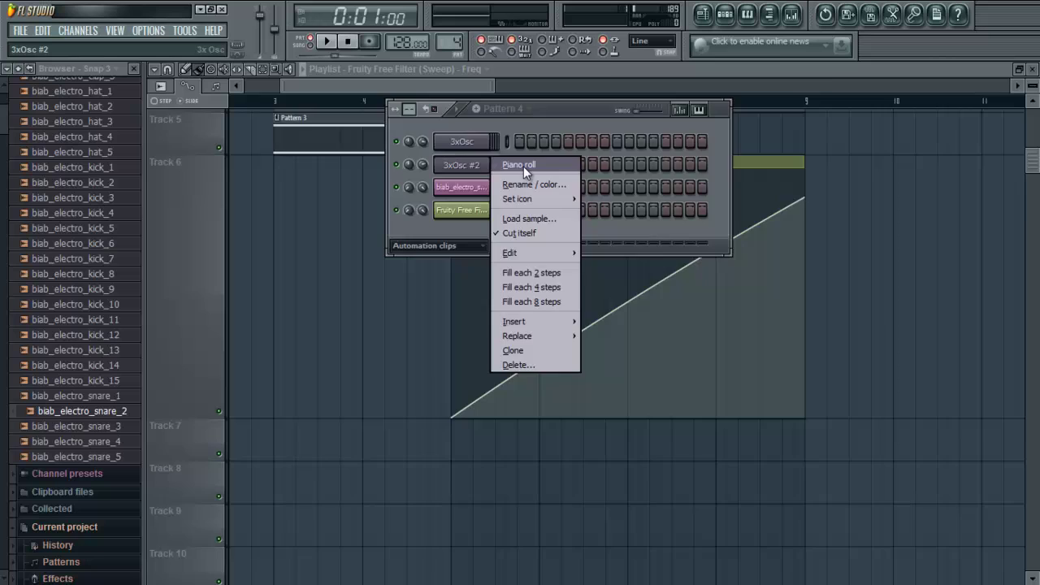
click(523, 165)
click(170, 292)
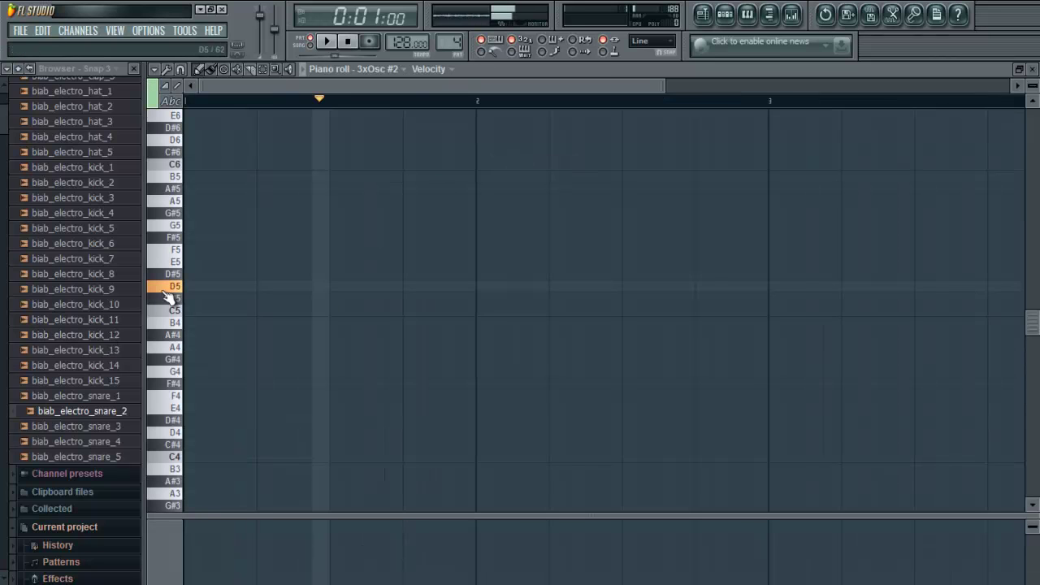
click(192, 310)
drag(696, 355, 89, 375)
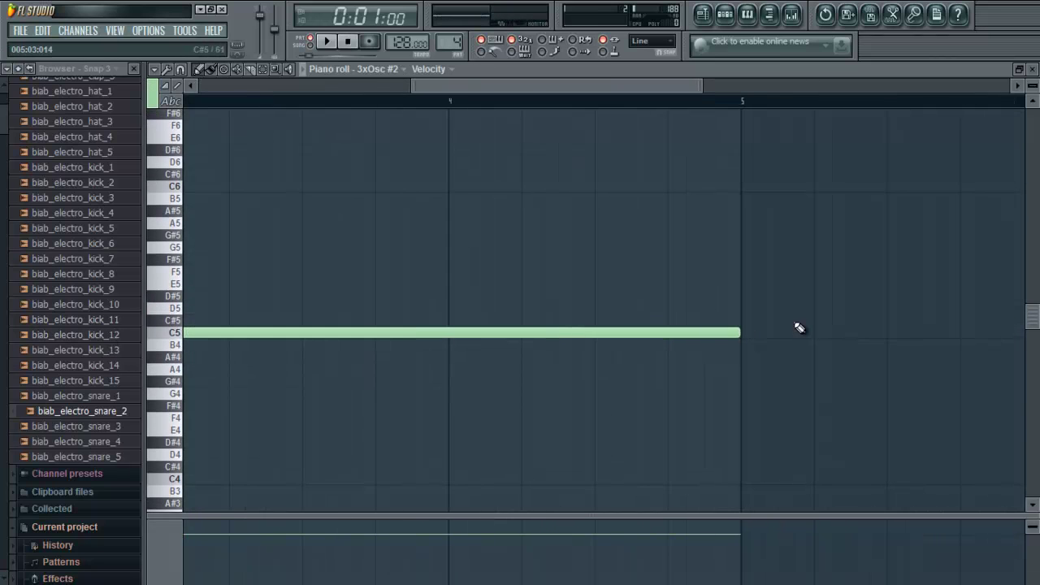
drag(738, 334, 150, 354)
drag(214, 357, 805, 326)
drag(727, 302, 475, 301)
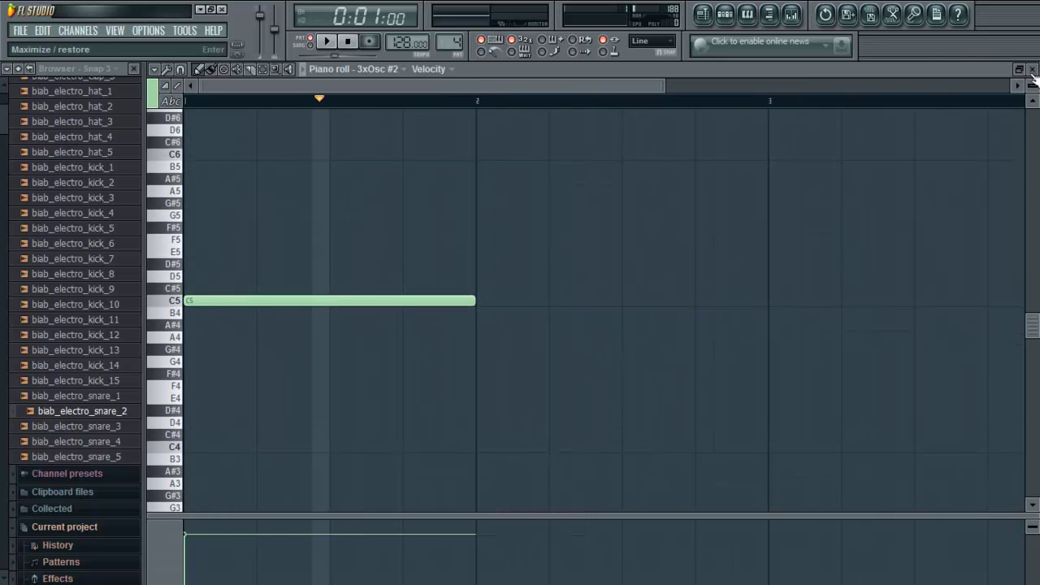
click(1032, 69)
Place four consecutive Pattern 4 clips on Track 7 from bar 5 to bar 9
click(457, 437)
key(Delete)
click(449, 41)
drag(461, 429, 761, 452)
drag(518, 471, 336, 493)
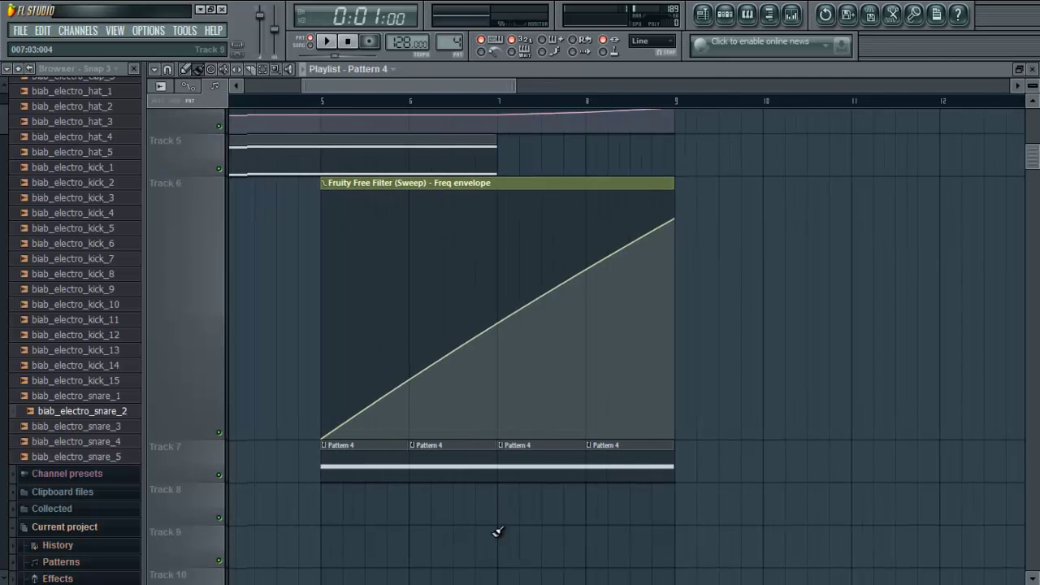
Play the arrangement from just before bar 5, stop playback and lower the Sweep mixer track's volume to about the Slide track's level
scroll(431, 540, left, 1)
click(362, 97)
click(326, 41)
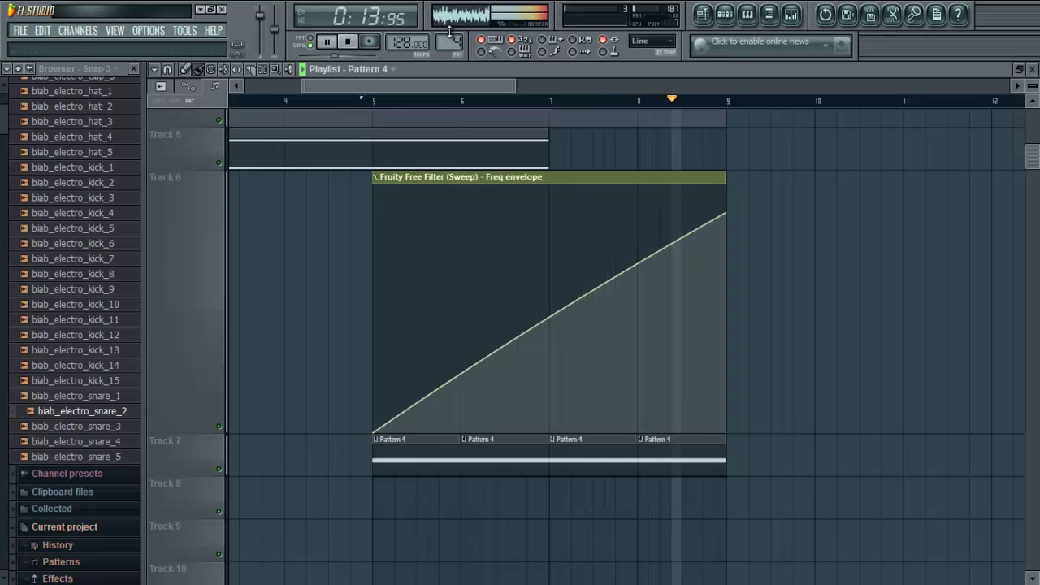
click(330, 42)
click(791, 14)
drag(372, 397, 372, 410)
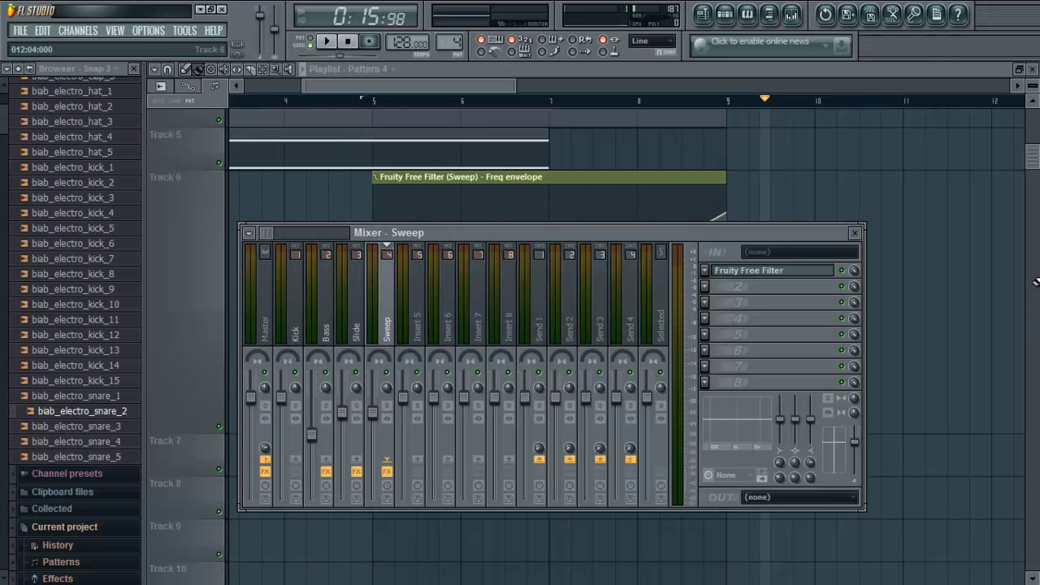
click(943, 281)
Switch to the empty Pattern 5 and insert a Sytrus channel in the step sequencer
drag(669, 445, 701, 578)
drag(362, 280, 556, 249)
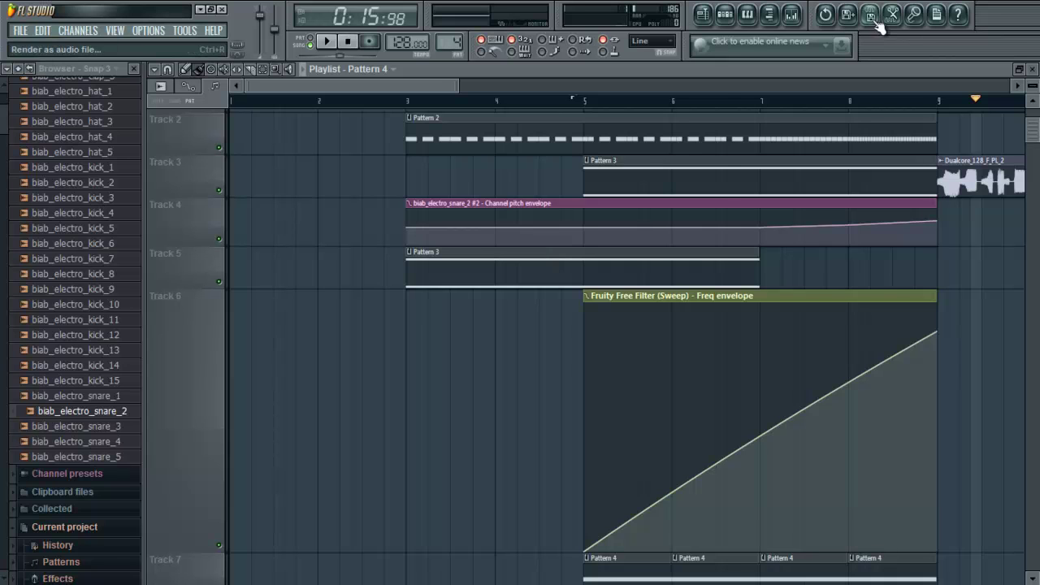
click(724, 15)
click(528, 113)
click(554, 123)
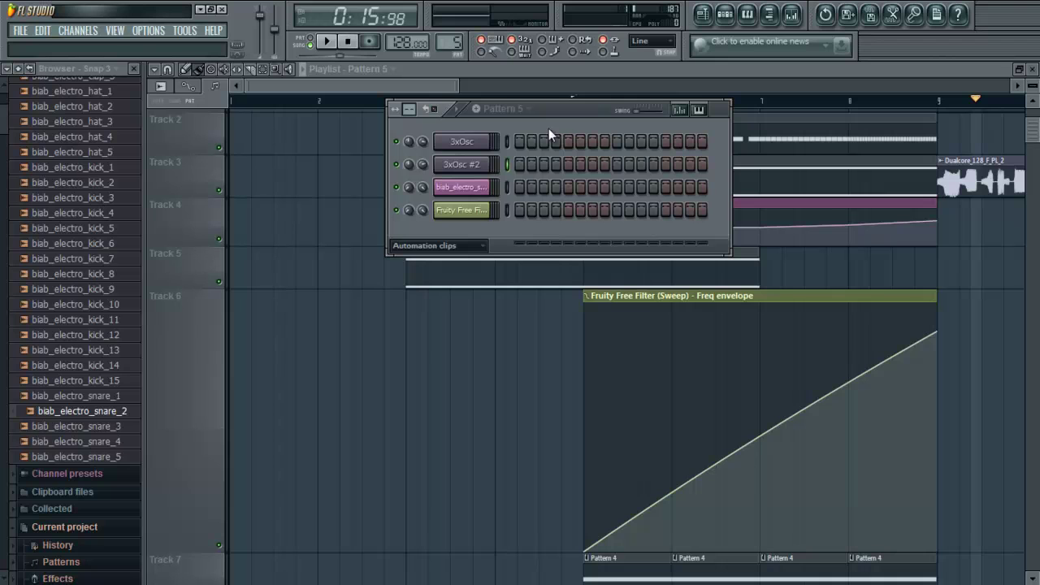
right_click(489, 207)
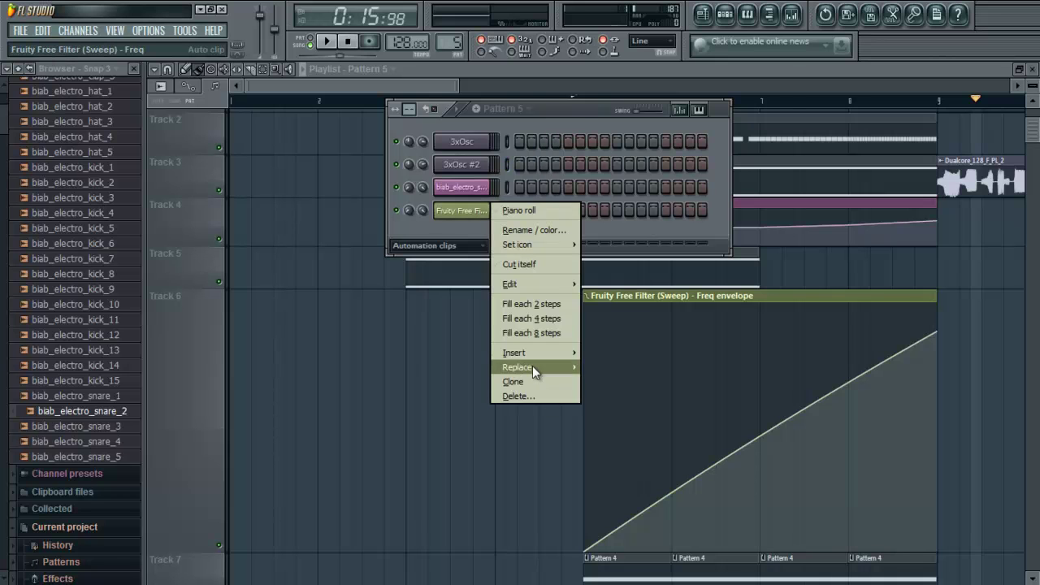
mouse_move(519, 353)
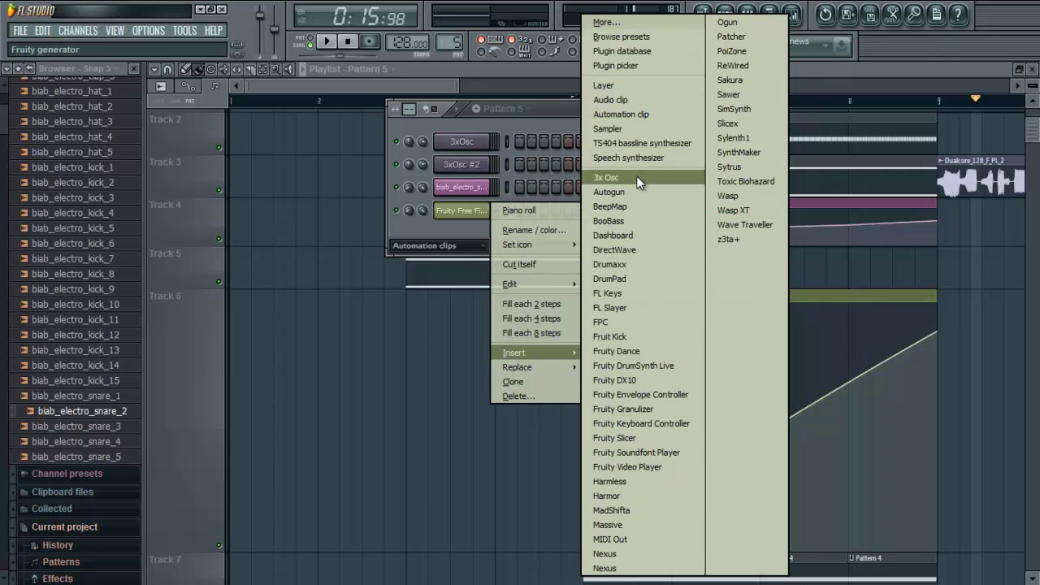
click(770, 165)
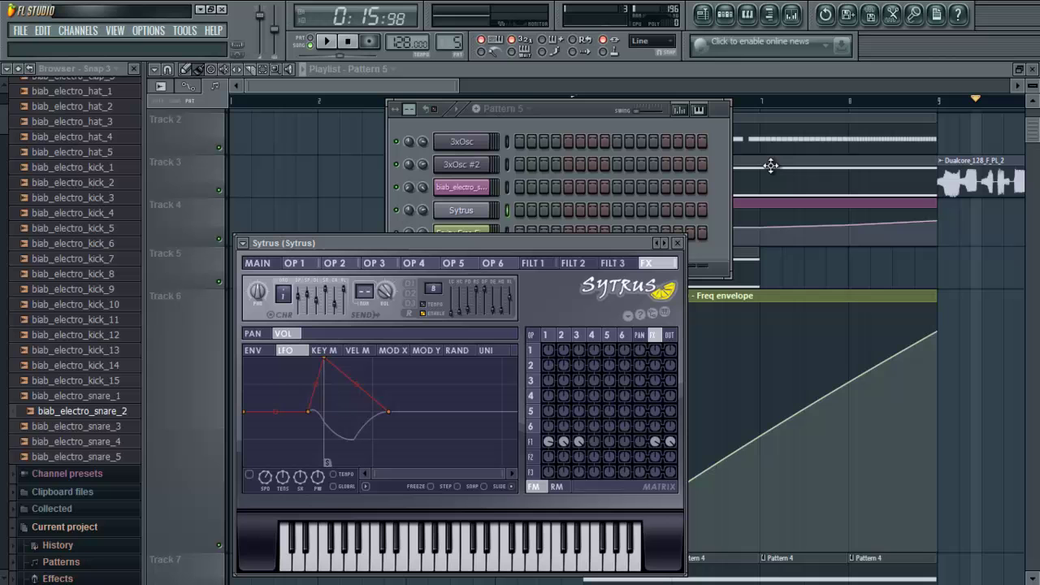
Load the Bite size short synth preset in Sytrus
click(243, 242)
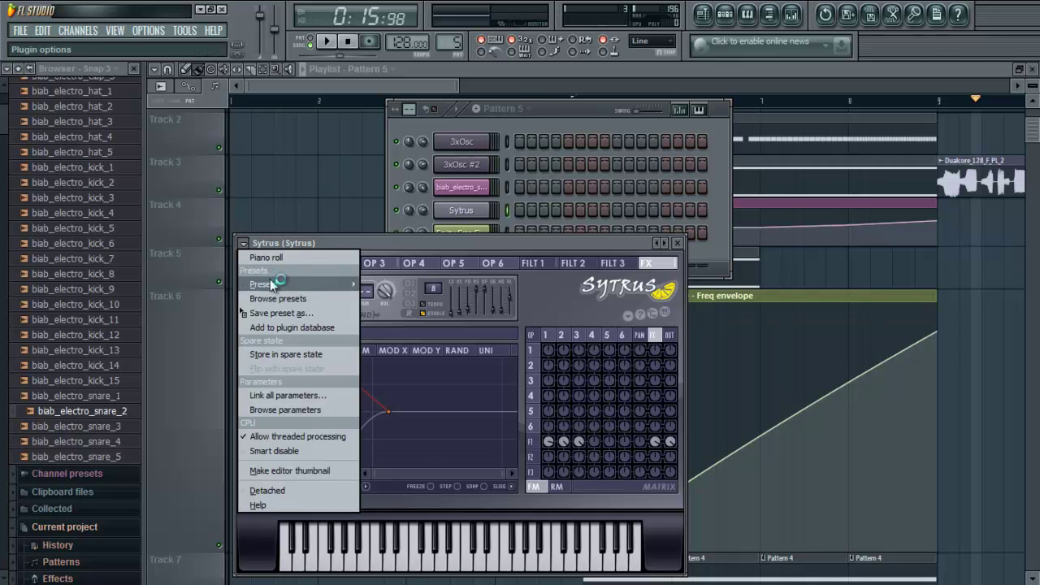
mouse_move(273, 284)
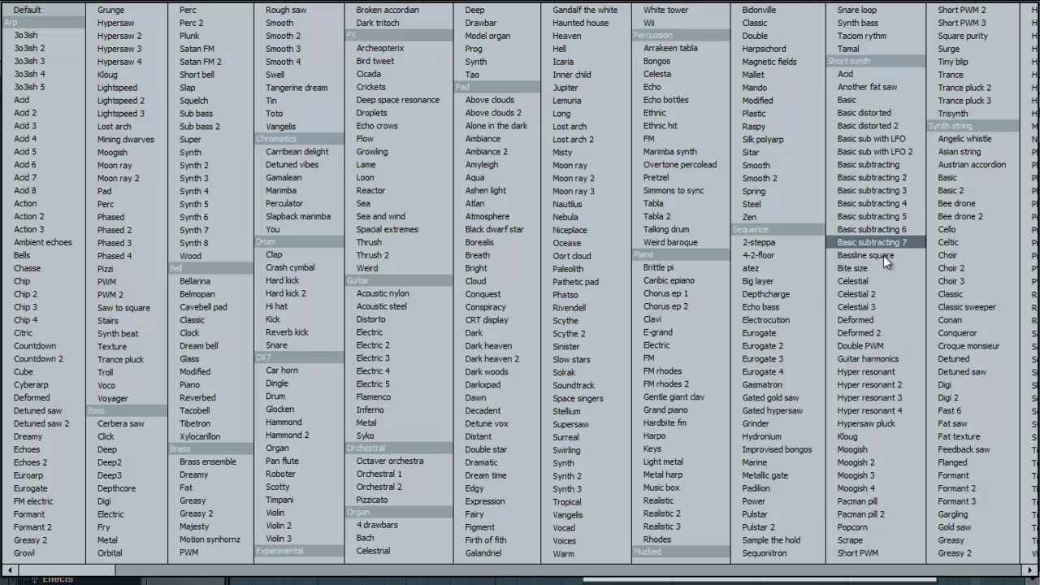
click(873, 273)
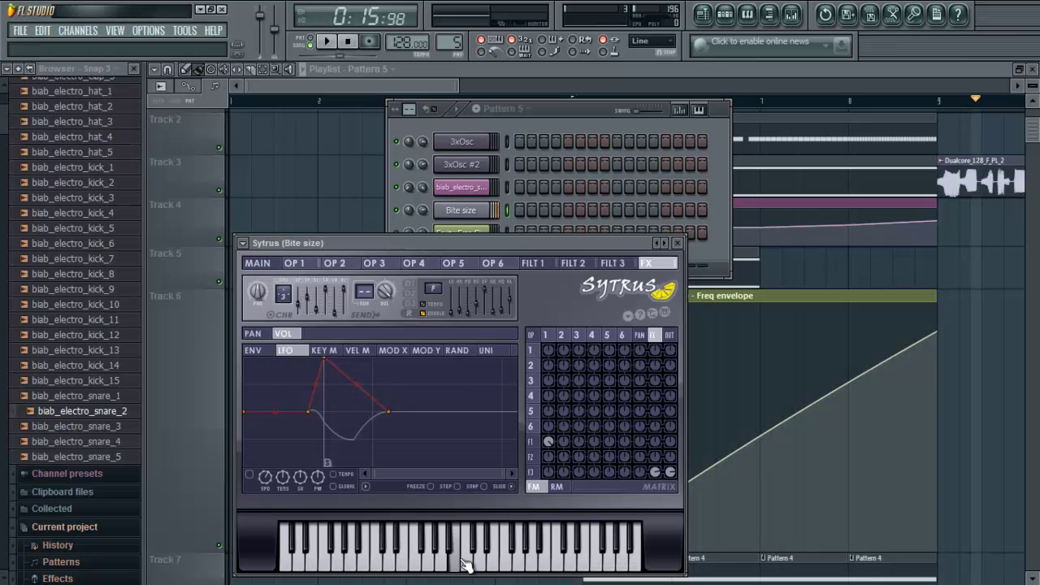
Load the Basic sub with LFO preset in Sytrus, audition a few notes and close the plugin window
click(243, 244)
mouse_move(273, 281)
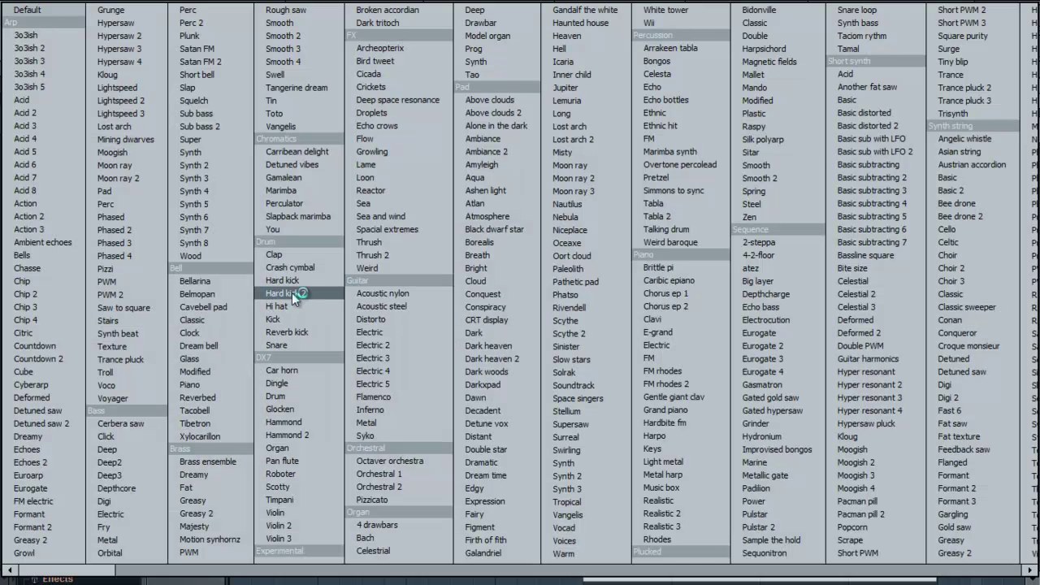
click(890, 139)
click(422, 561)
click(461, 556)
click(412, 566)
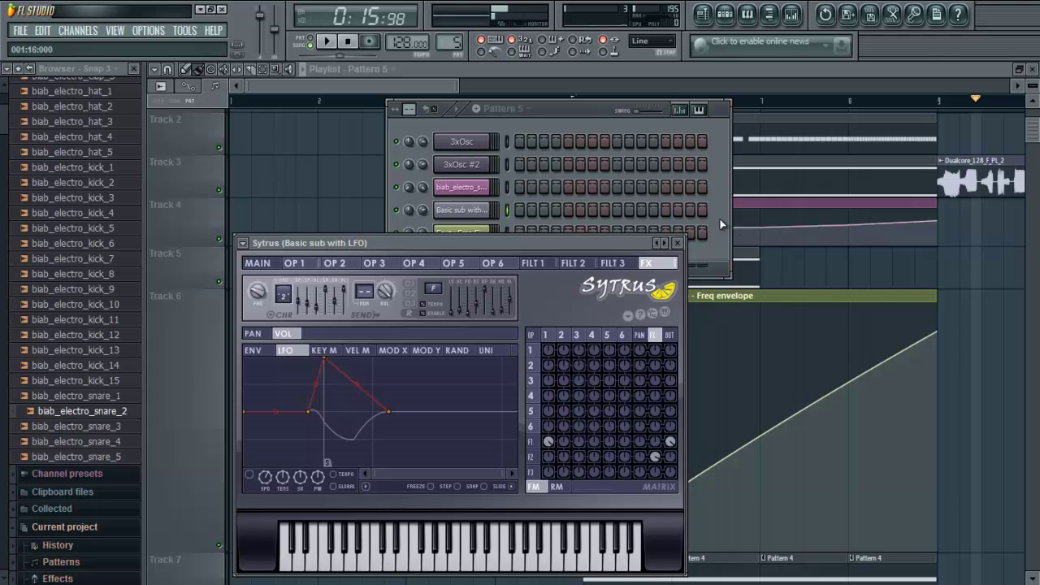
click(678, 243)
Place a Pattern 5 clip at bar 3 on Track 8 of the playlist
middle_click(822, 307)
scroll(837, 208, down, 2)
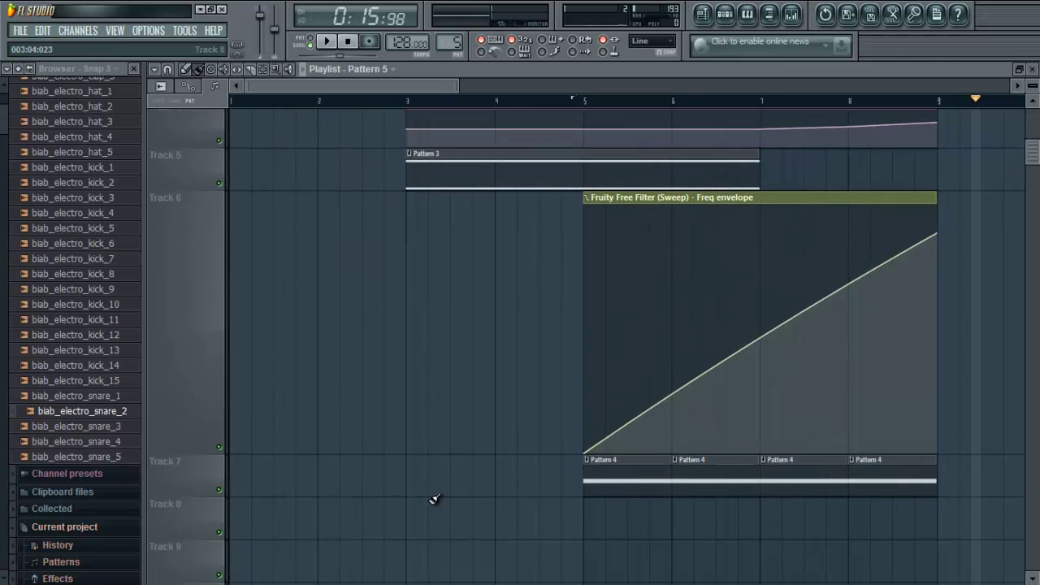
click(411, 524)
Show all channels in the step sequencer instead of only the automation clips group
key(F6)
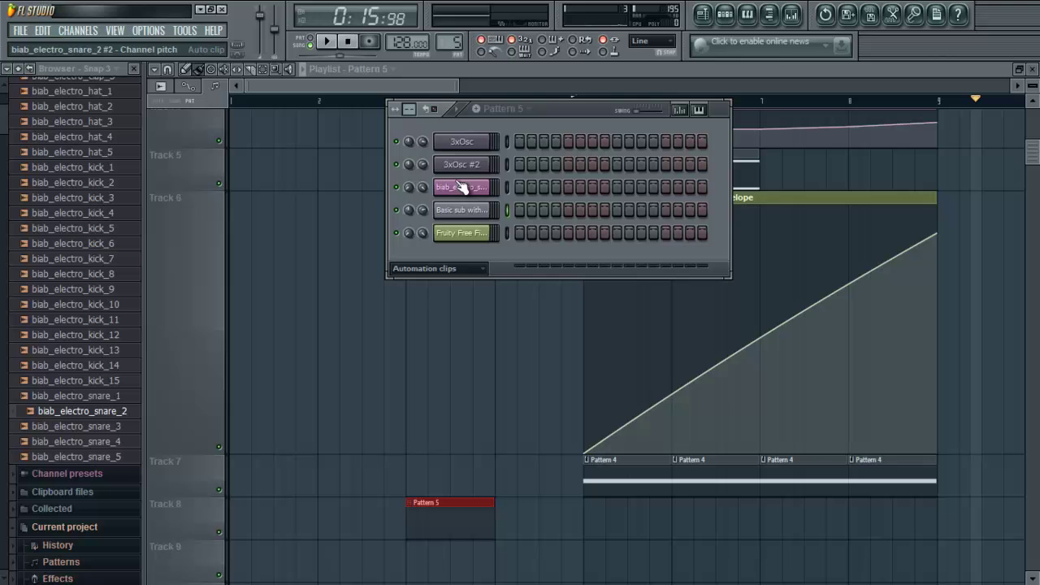
click(457, 268)
click(431, 282)
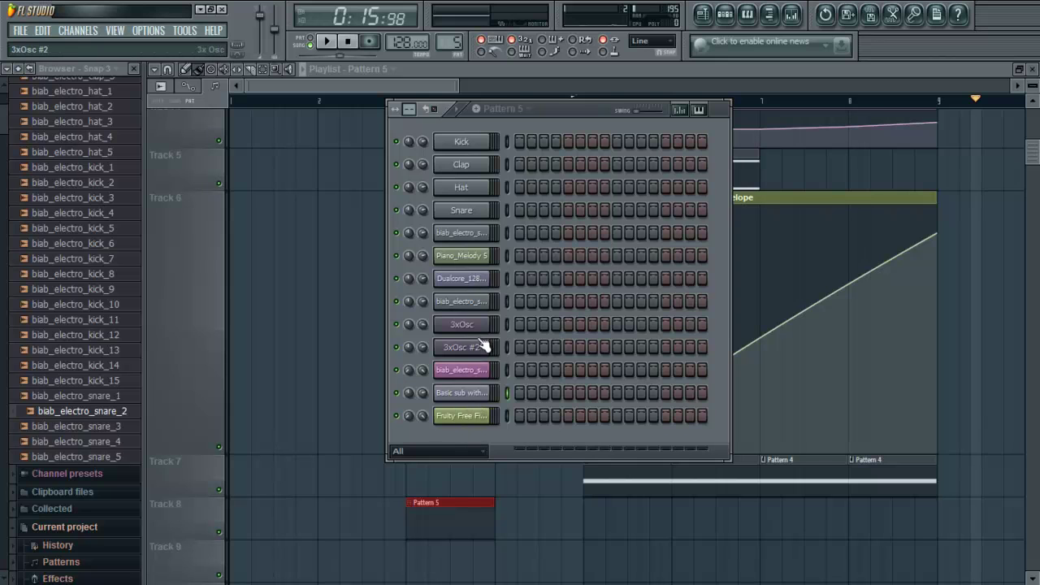
right_click(477, 285)
click(494, 276)
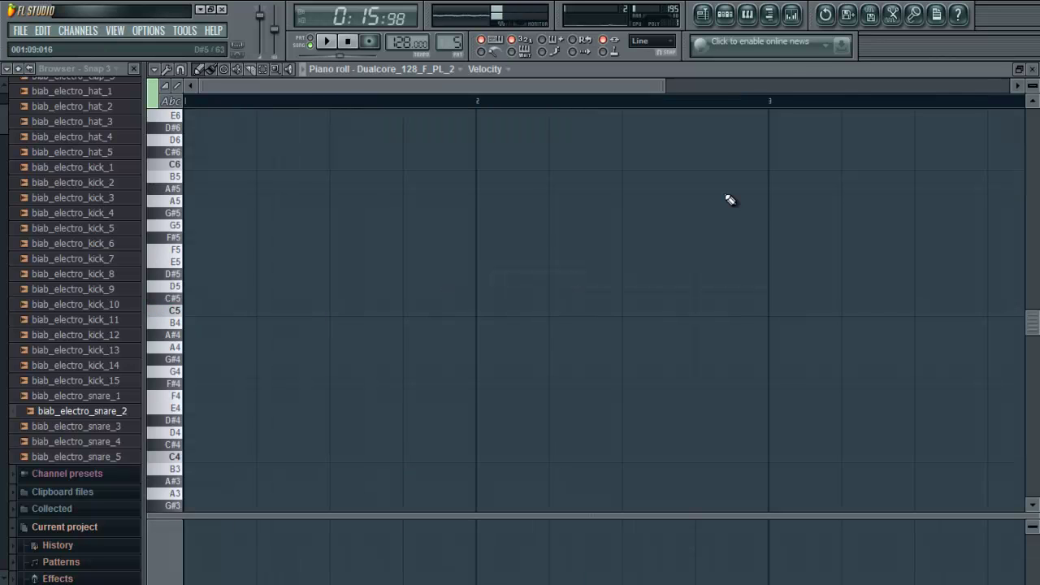
click(1033, 70)
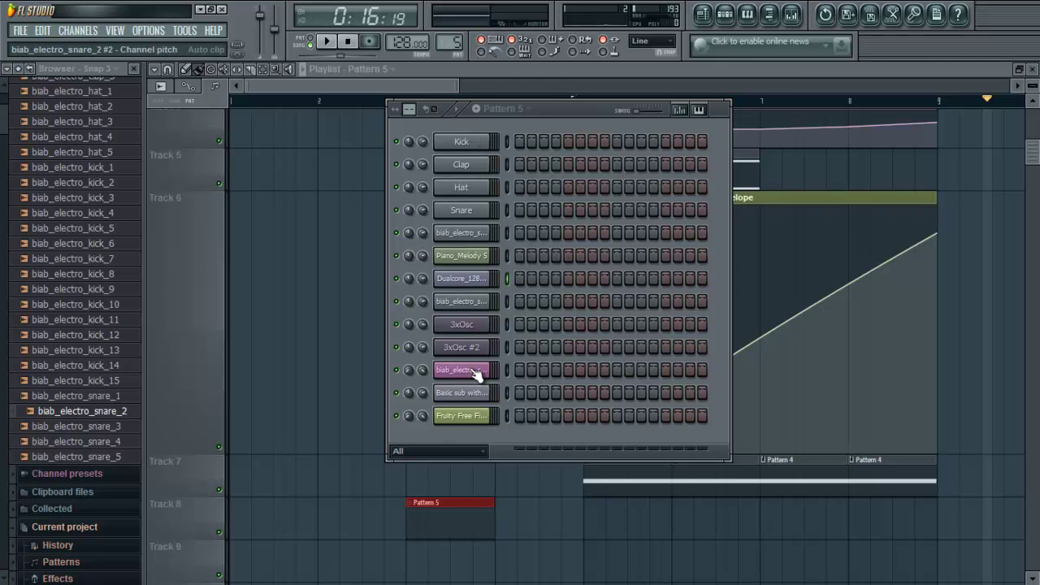
click(528, 109)
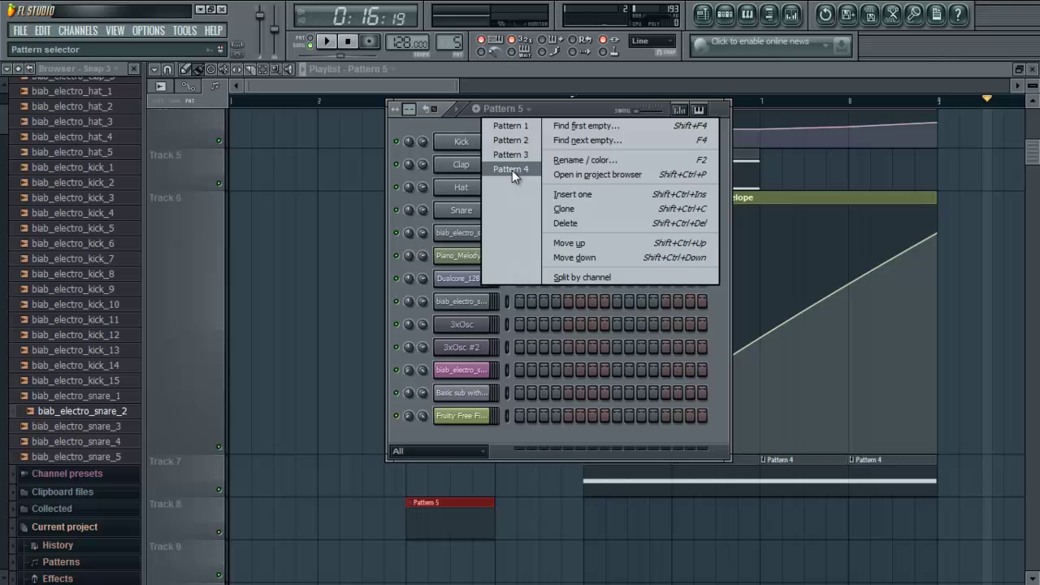
click(512, 169)
click(502, 122)
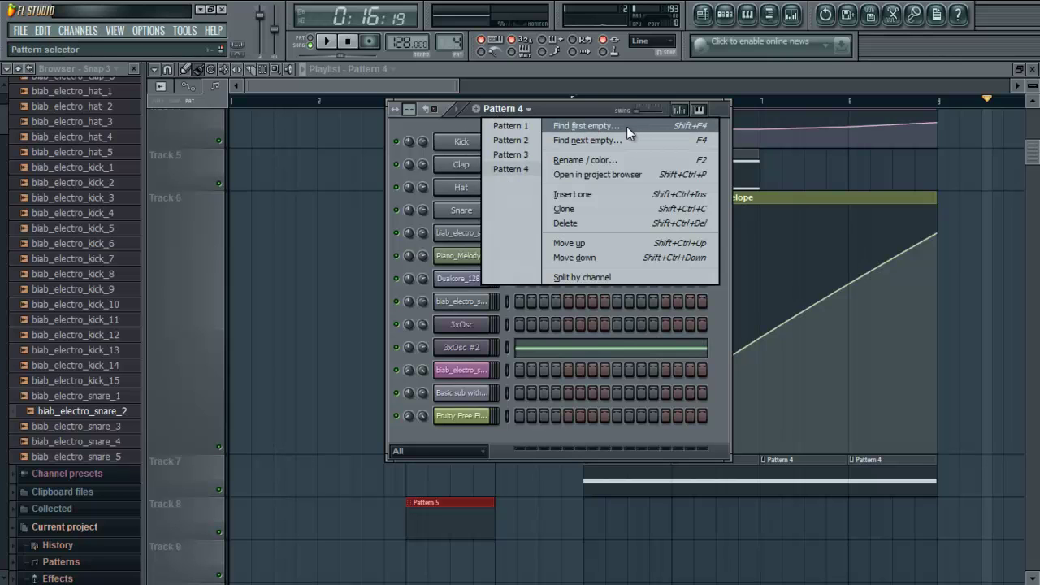
click(626, 126)
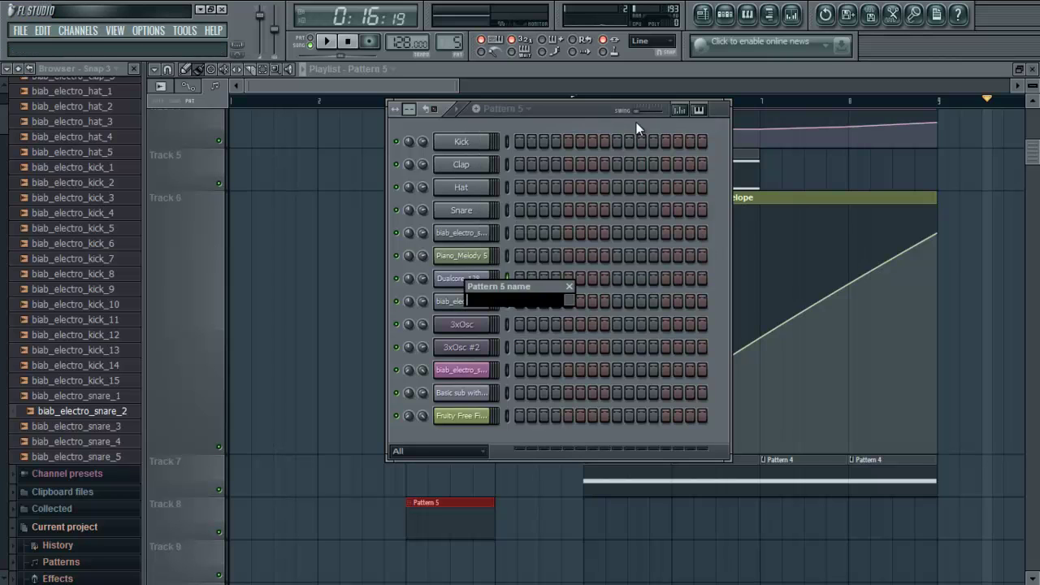
click(476, 395)
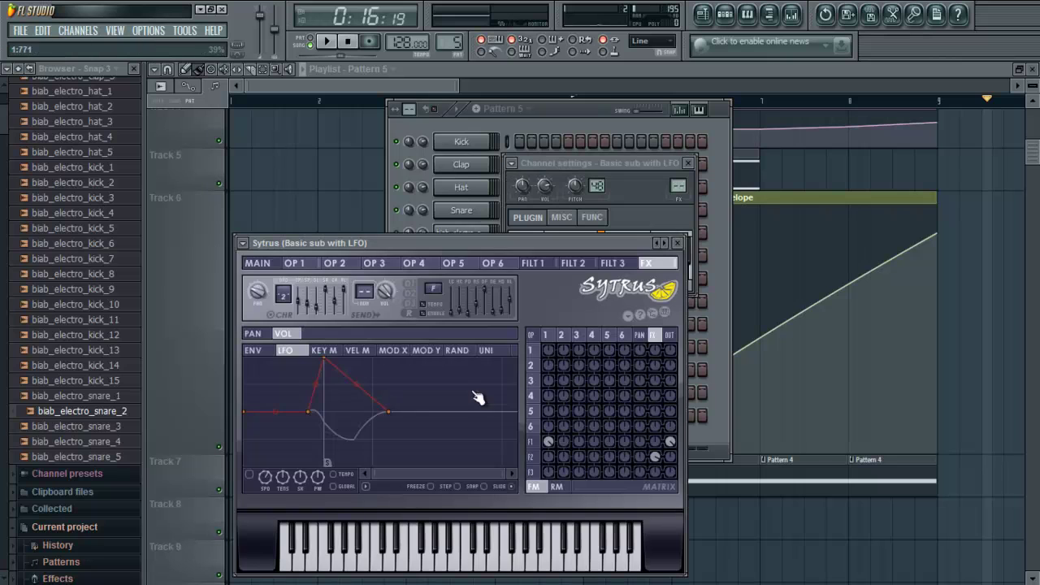
click(686, 242)
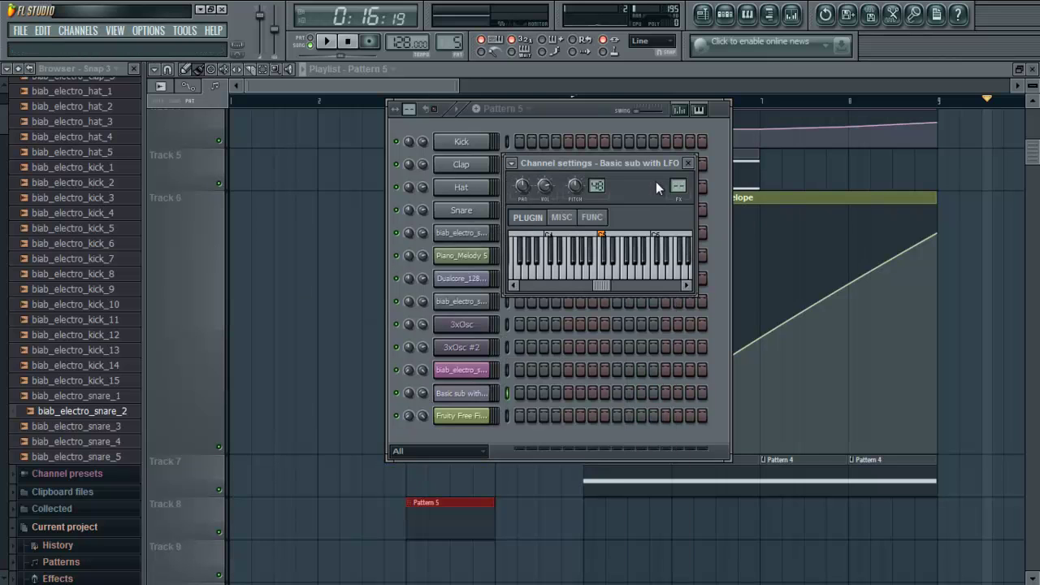
click(688, 164)
In the Basic sub with LFO piano roll, add a C5 note at the start of bar 1 and shorten it to two steps
right_click(467, 393)
click(511, 382)
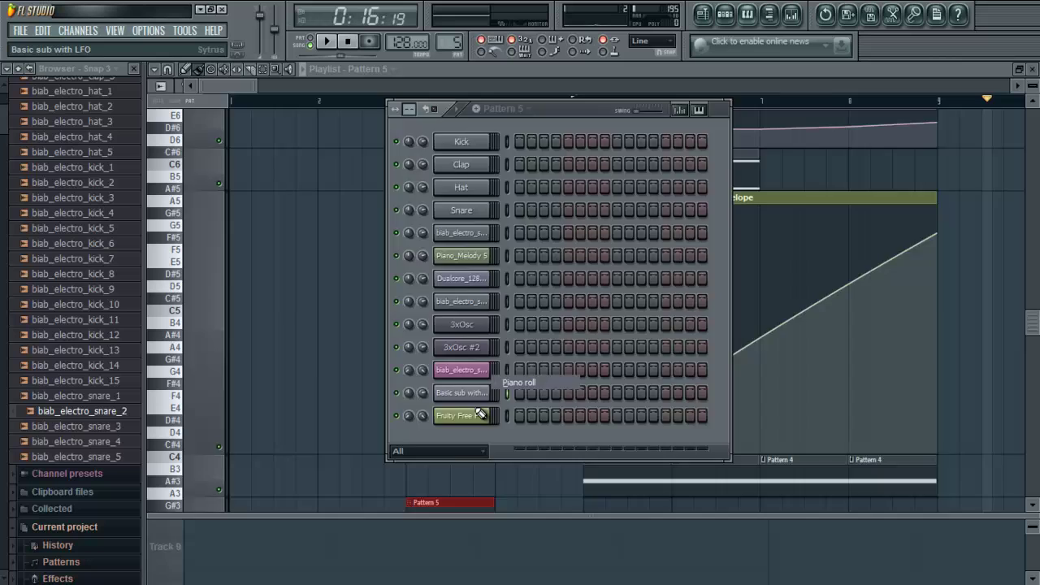
scroll(257, 389, down, 2)
scroll(186, 299, down, 3)
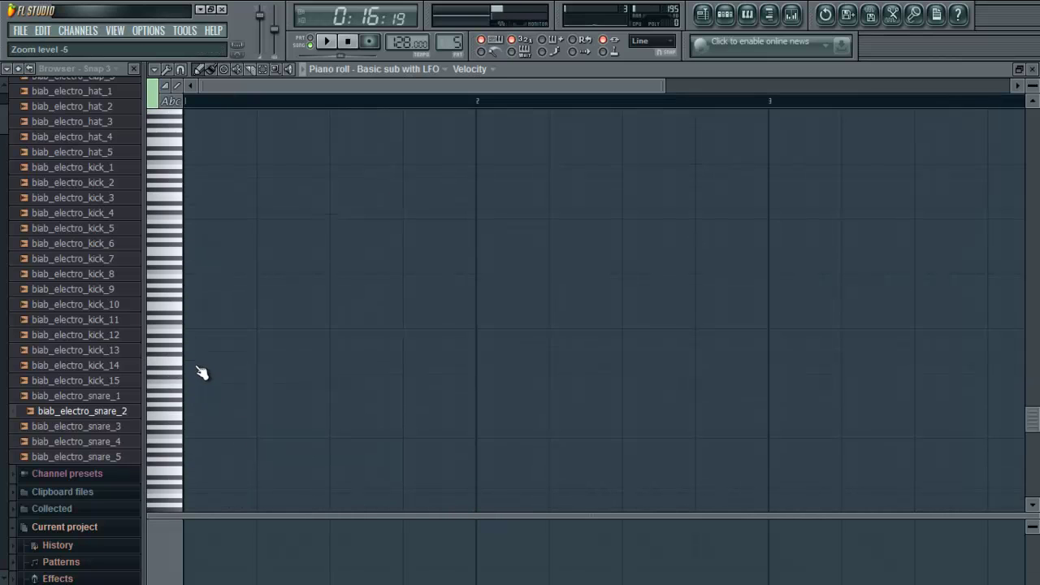
scroll(172, 227, up, 3)
scroll(235, 309, up, 5)
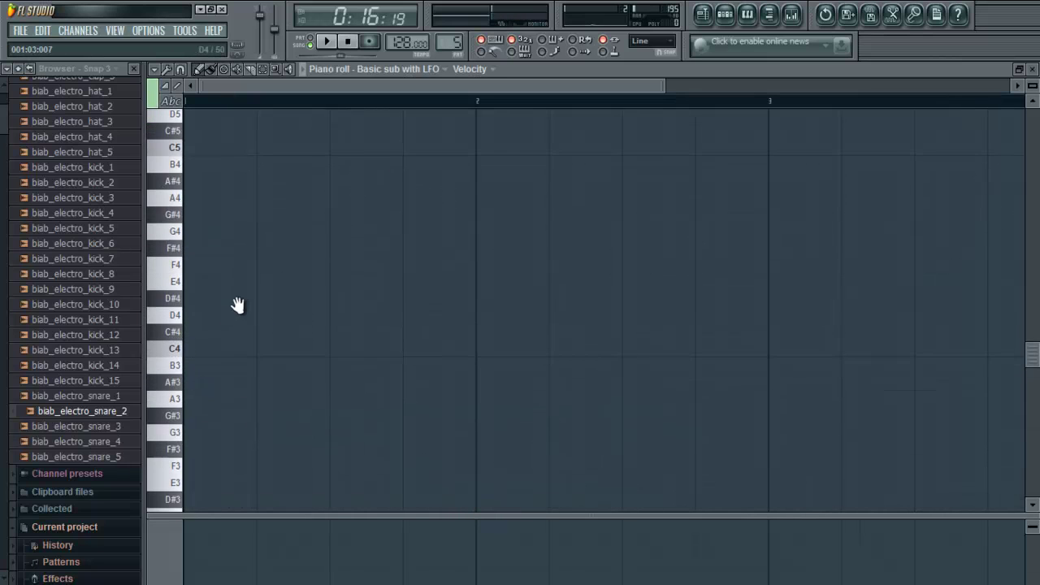
click(188, 279)
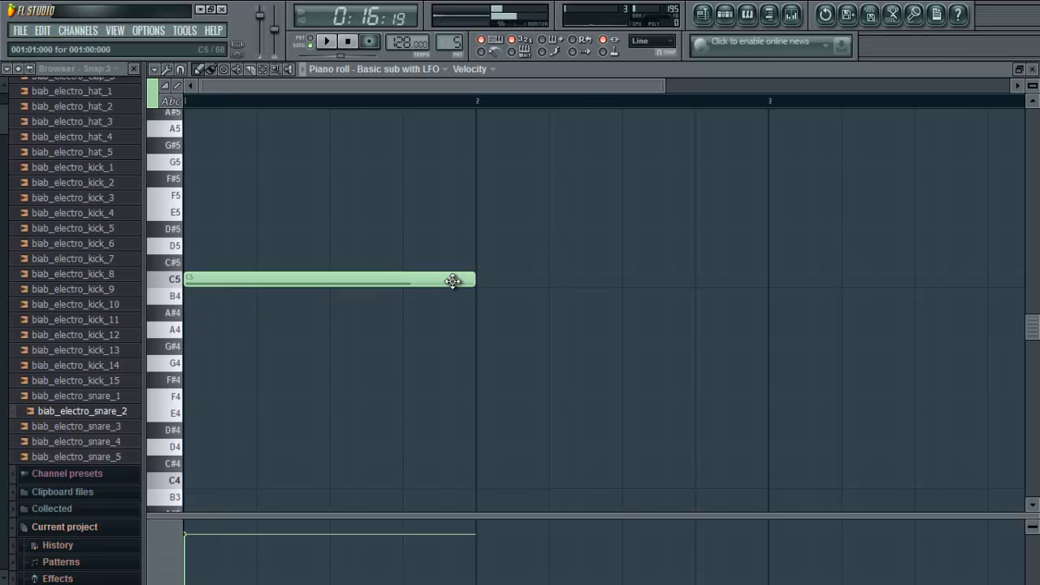
drag(476, 279, 237, 278)
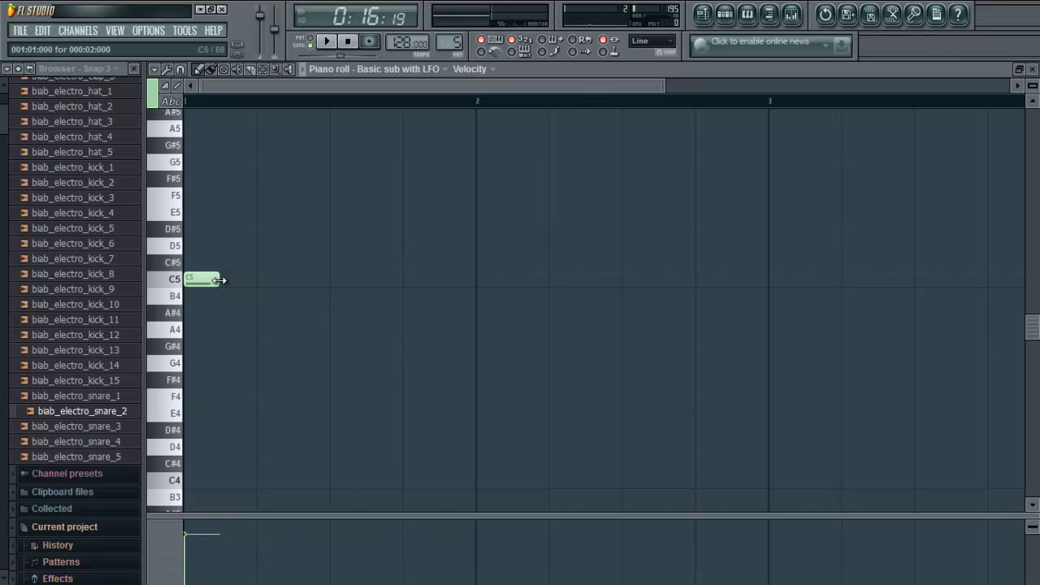
Add five more two-step C5 notes at steps 4, 7, 9, 12 and 15 of bar 1 and close the piano roll
click(244, 280)
click(298, 279)
click(348, 280)
click(388, 280)
click(445, 280)
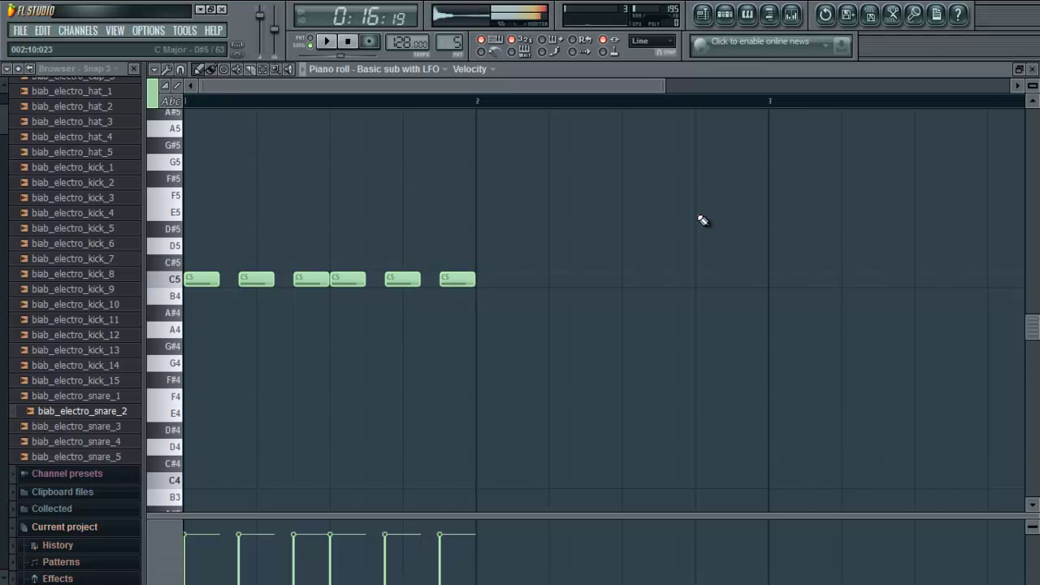
click(1032, 68)
Fill Track 8 with consecutive Pattern 5 clips up to bar 9
click(460, 528)
drag(517, 515, 917, 518)
scroll(354, 292, down, 2)
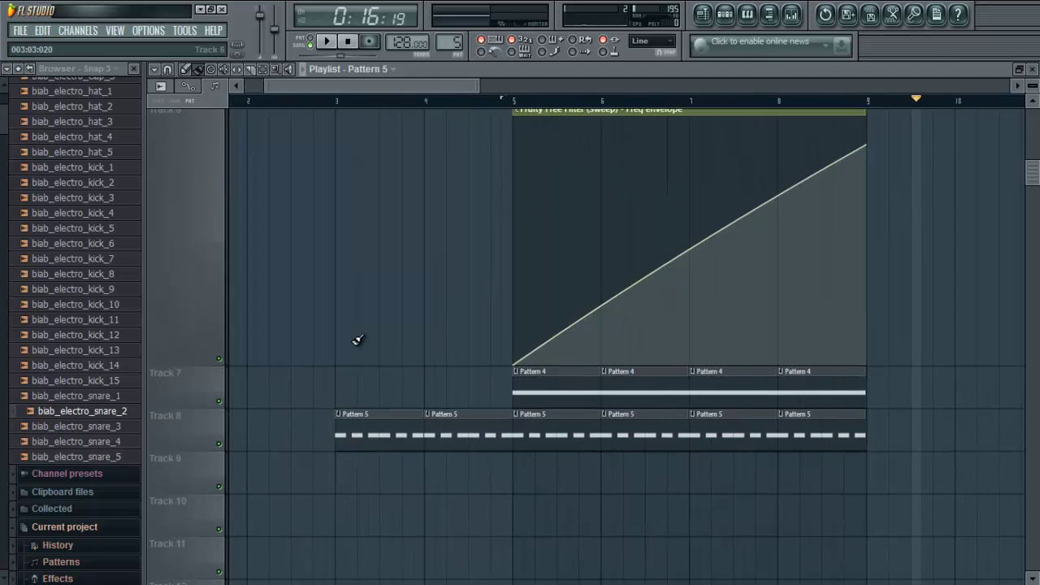
Create an automation clip for the channel pitch of the Basic sub with LFO channel
double_click(355, 434)
click(1033, 70)
key(F6)
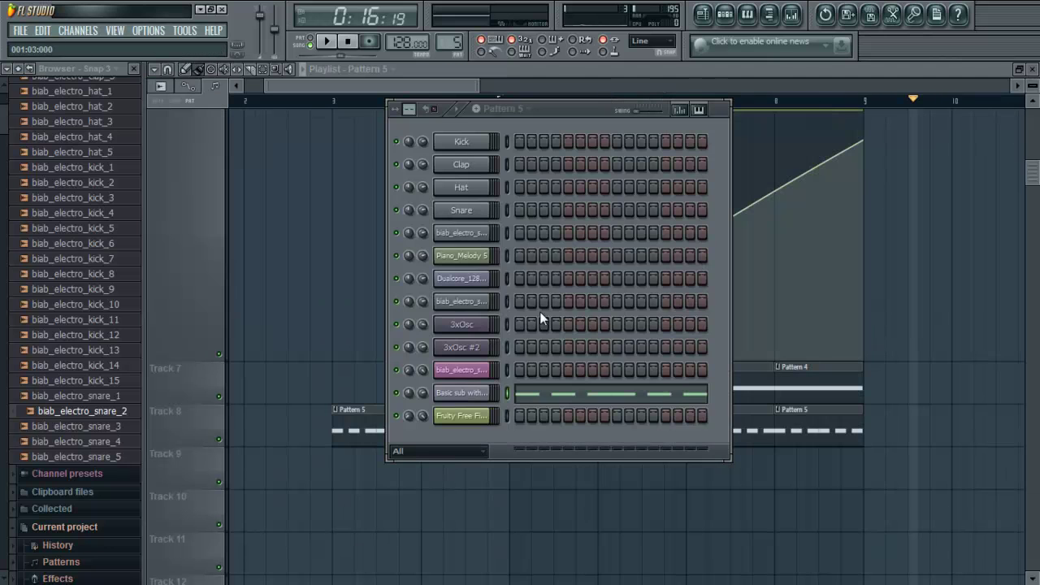
click(459, 400)
click(676, 242)
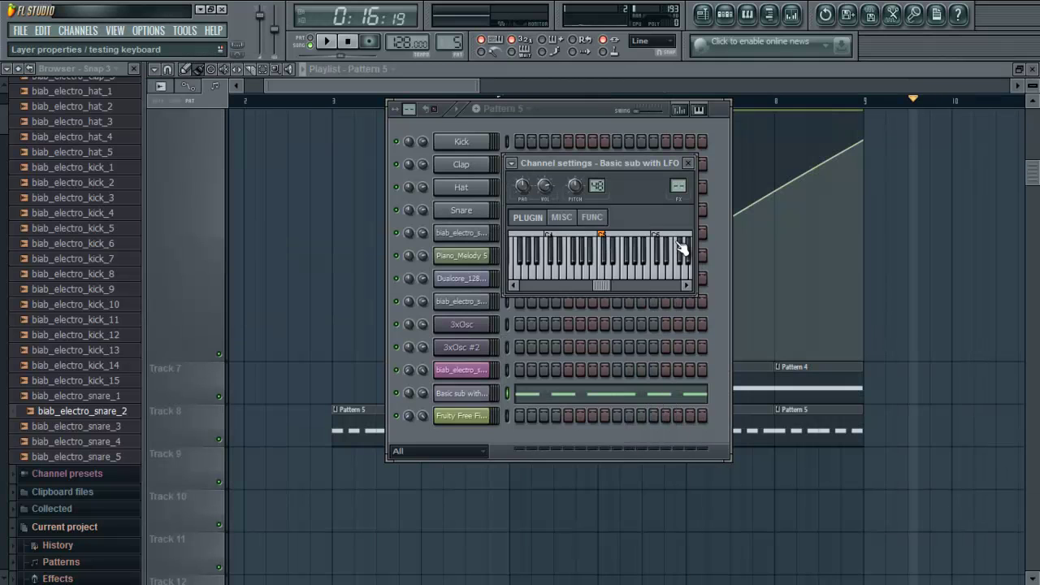
right_click(575, 184)
click(618, 275)
Trim the channel pitch automation clip on Track 9 to end at bar 9 and enlarge Track 9's height
drag(268, 383, 272, 278)
drag(321, 299, 722, 355)
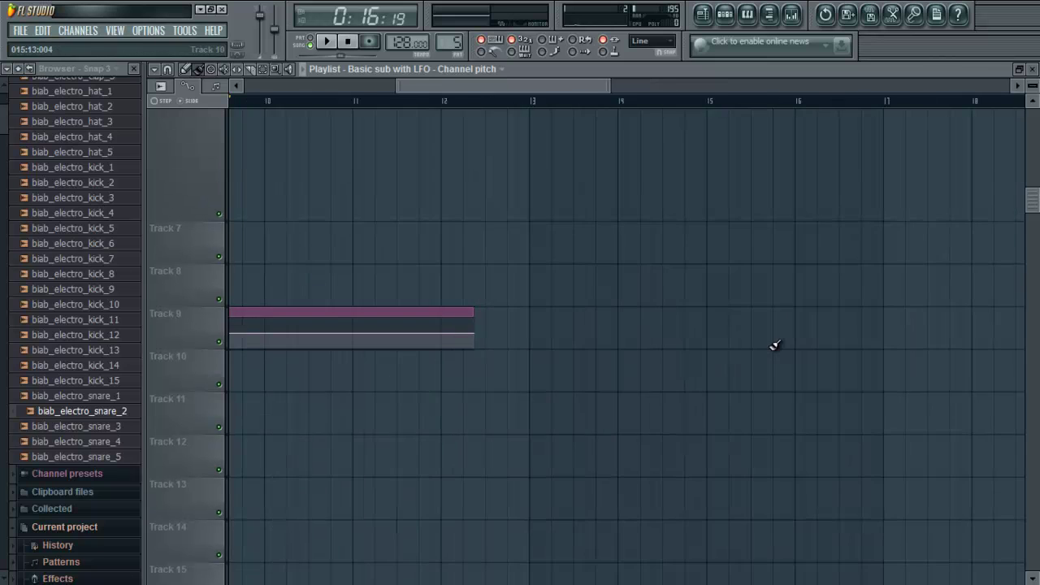
drag(415, 326, 374, 331)
drag(537, 295, 789, 205)
drag(179, 279, 185, 488)
Add pitch envelope points at bar 5 and bar 9, raise the bar 9 point to 80% and end the clip at bar 9
drag(711, 403, 817, 382)
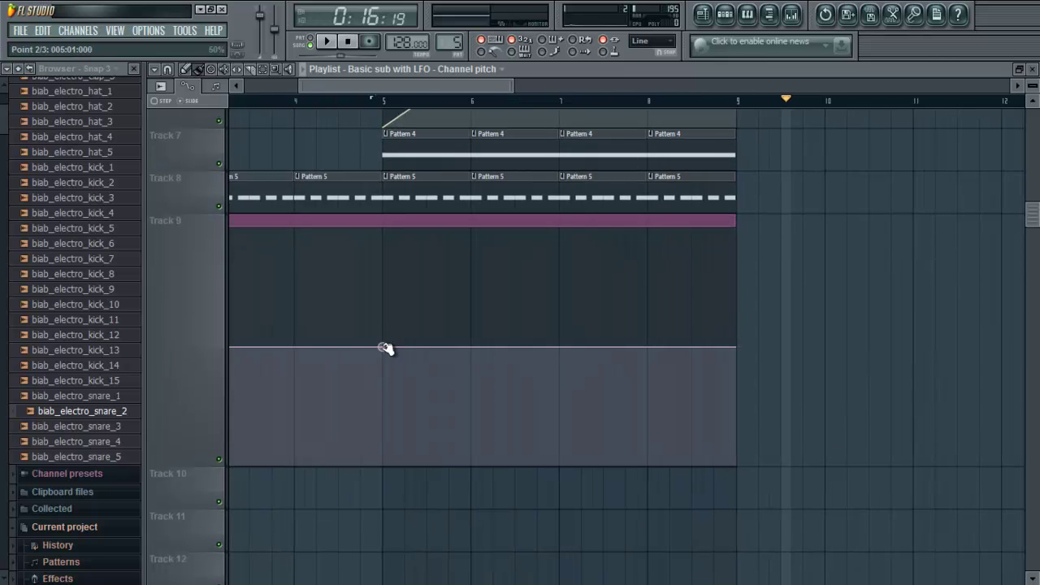
drag(745, 222, 801, 223)
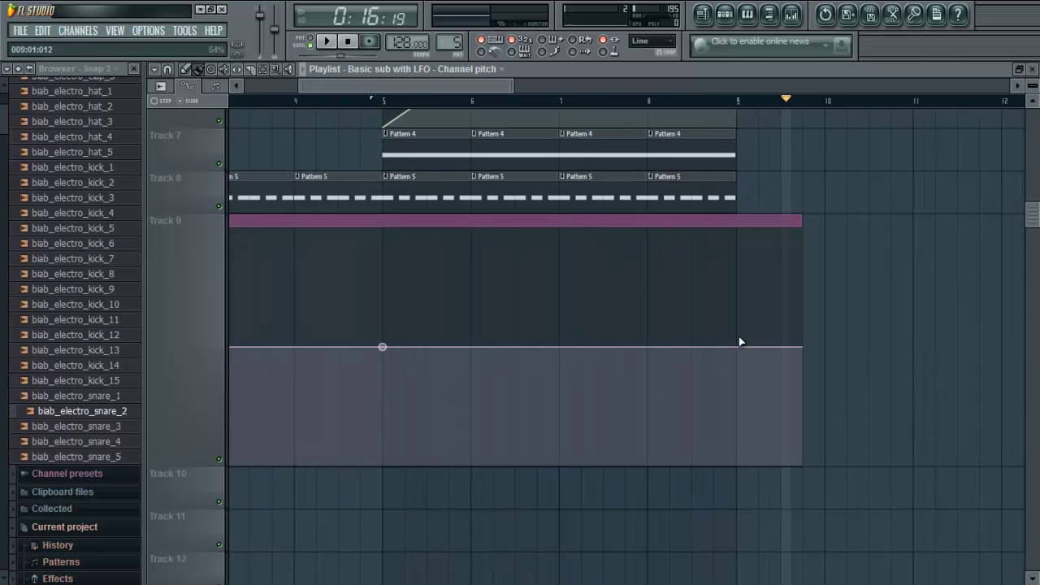
drag(740, 288, 737, 276)
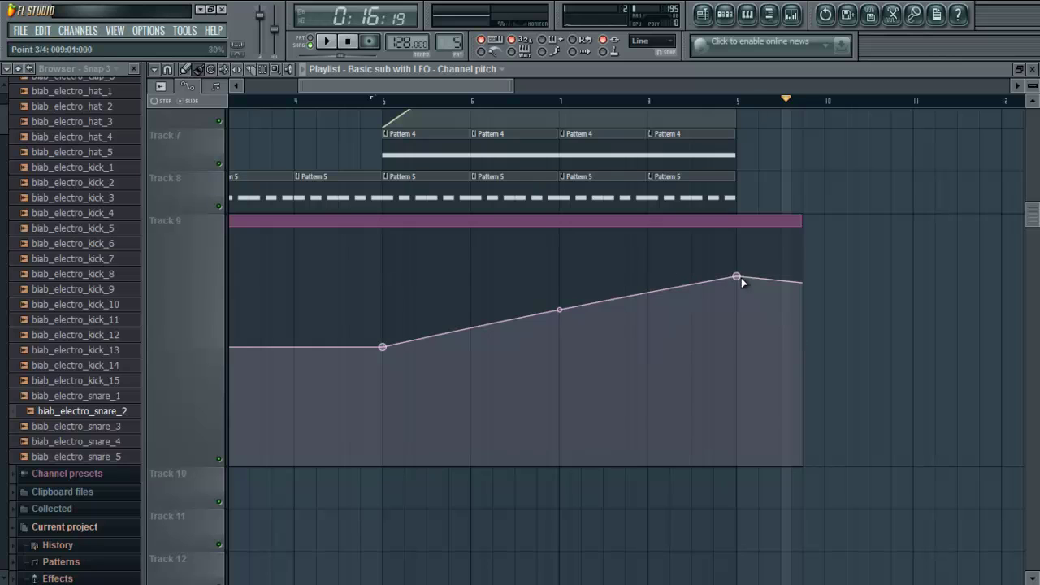
drag(802, 221, 736, 225)
Play the arrangement from the second half of bar 4 through the drop and pause past bar 10
drag(335, 143, 417, 160)
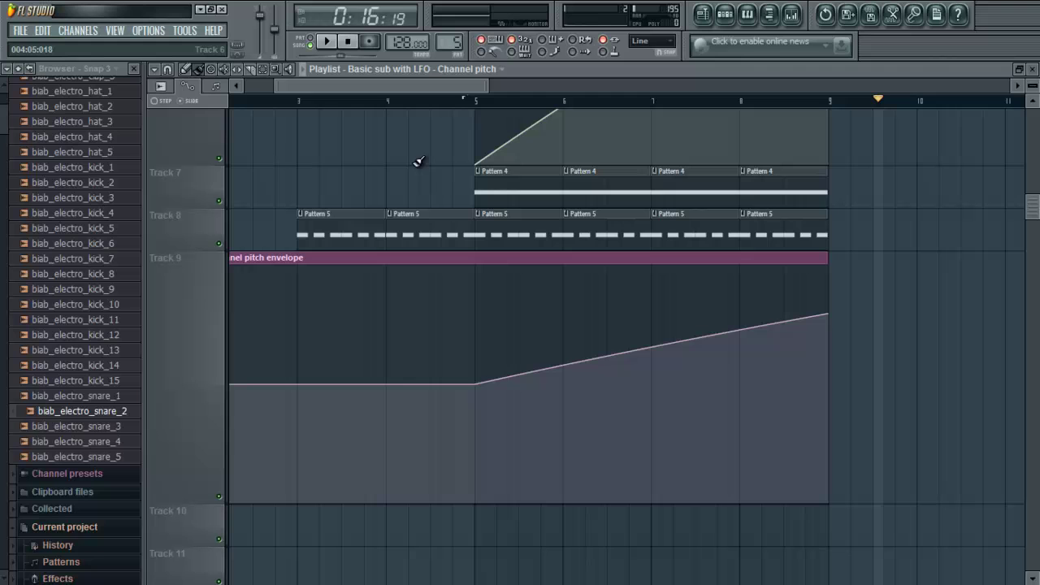
click(431, 105)
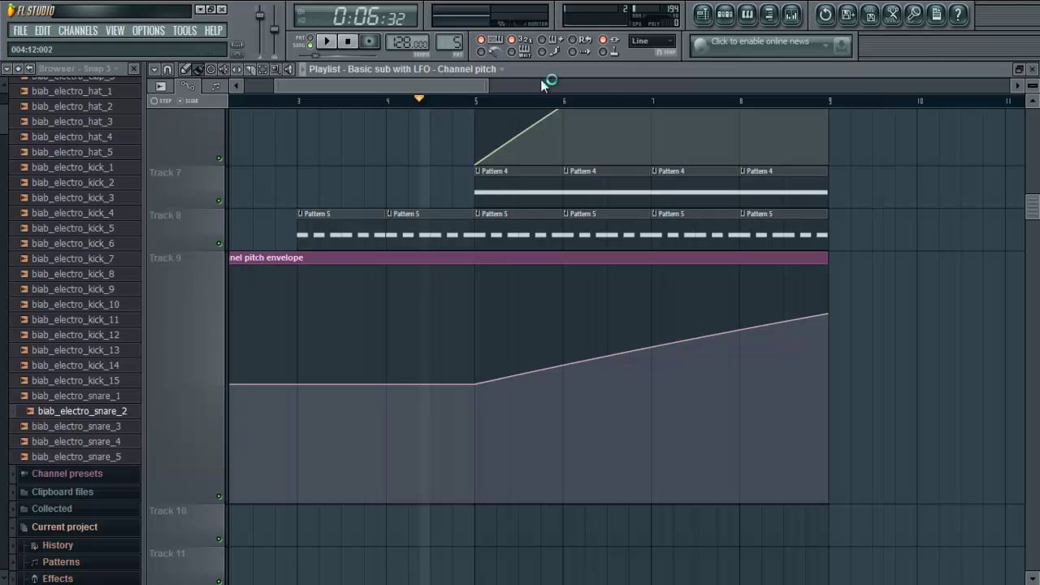
double_click(497, 242)
click(1033, 69)
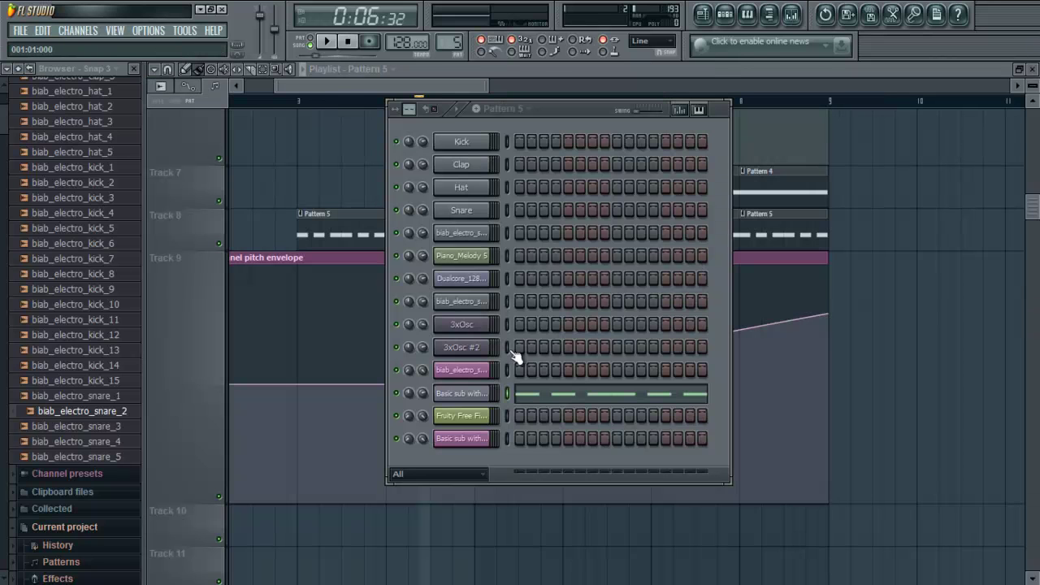
right_click(981, 267)
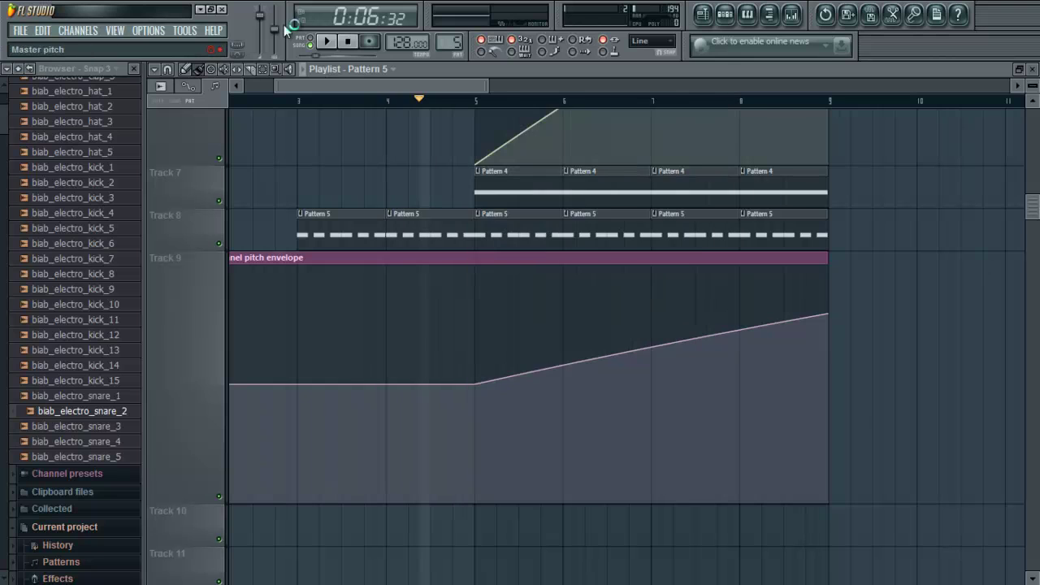
click(327, 42)
drag(410, 174, 326, 206)
drag(354, 165, 304, 217)
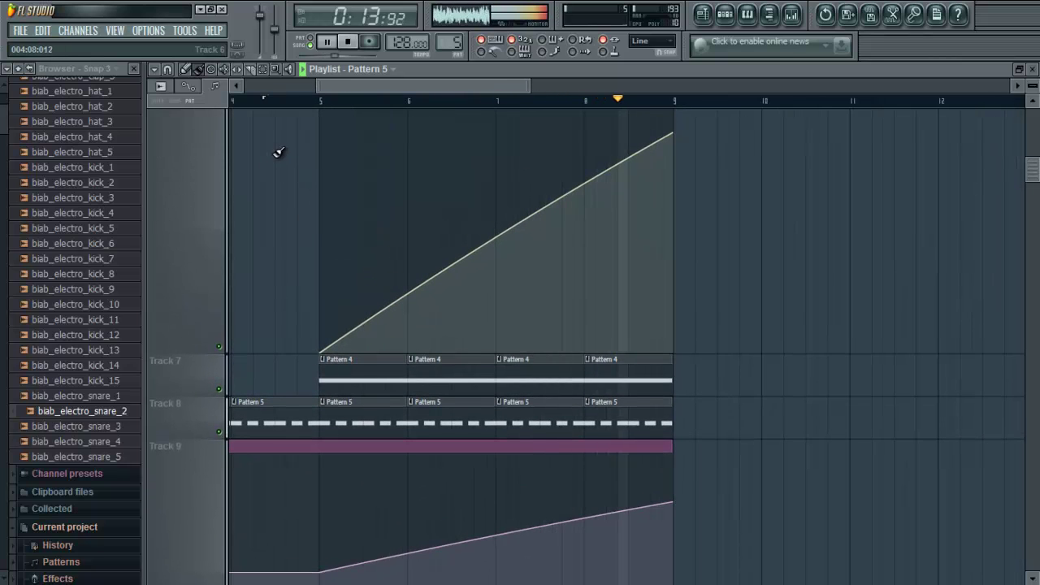
scroll(234, 167, up, 1)
scroll(234, 167, right, 1)
drag(281, 145, 307, 112)
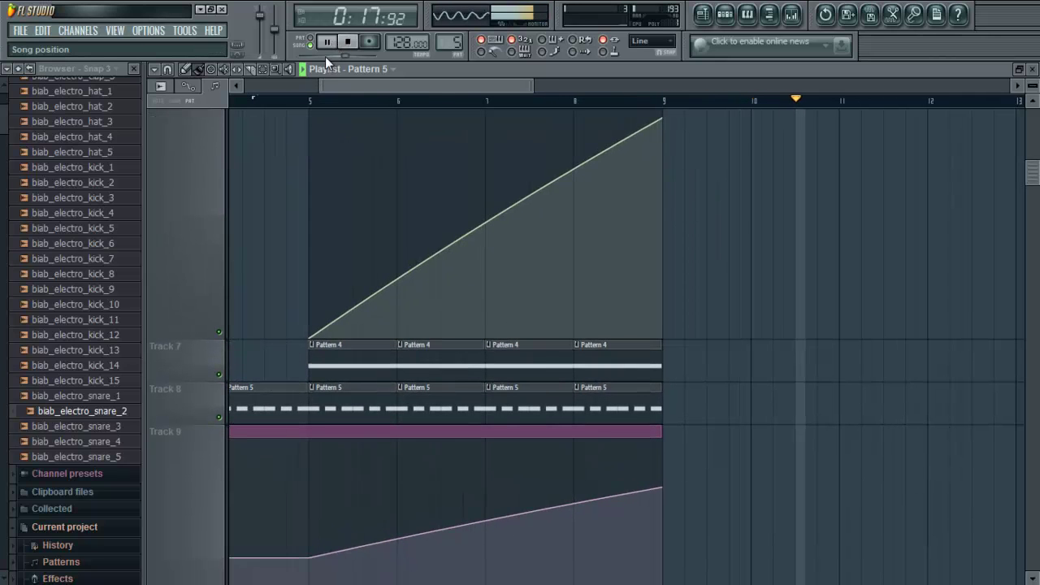
click(328, 44)
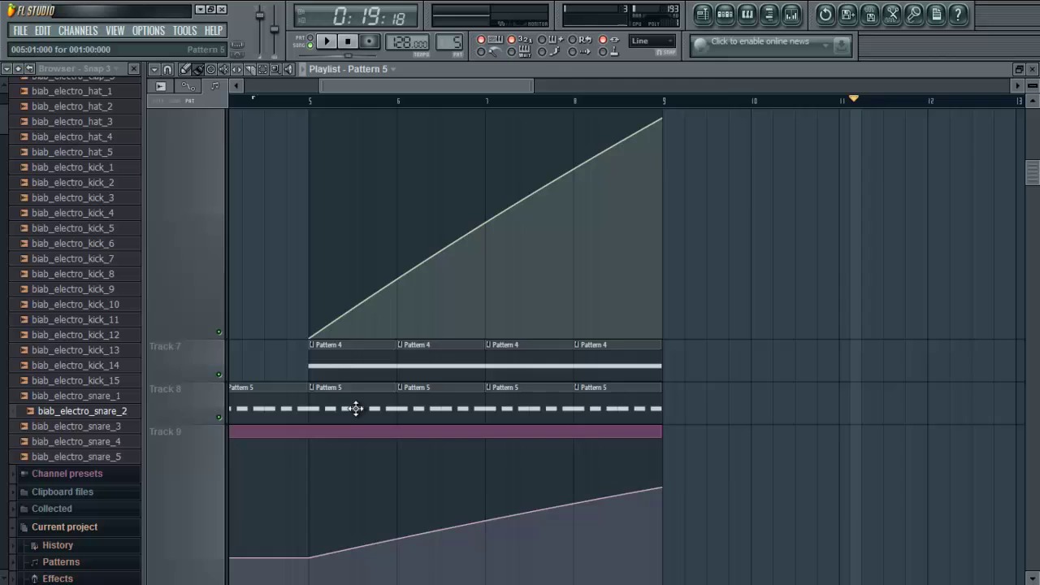
Load the Popcorn preset into Pattern 5's Sytrus channel, audition a couple of notes and close the plugin and pattern windows
double_click(361, 409)
click(1032, 69)
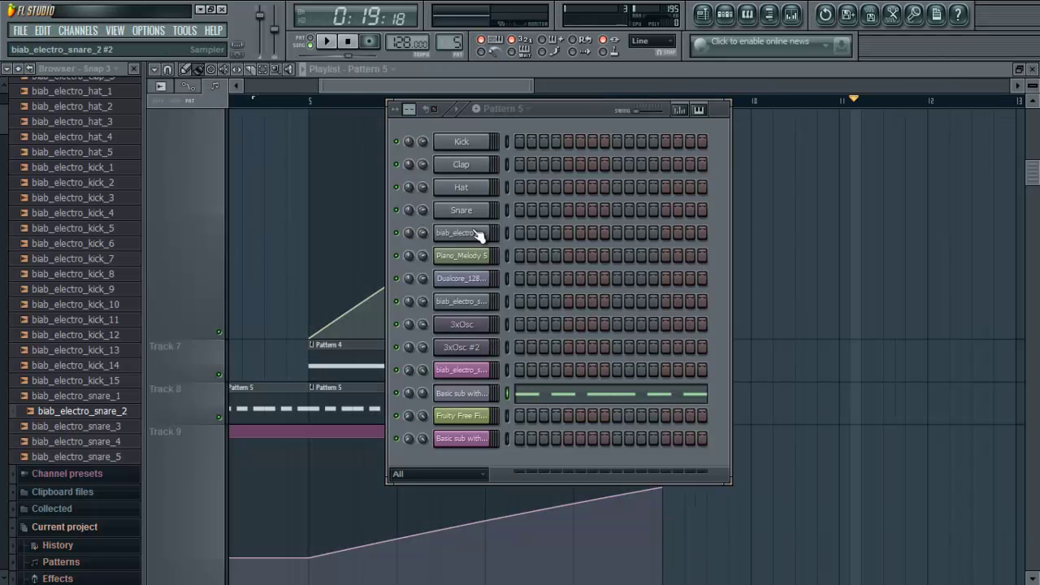
click(457, 393)
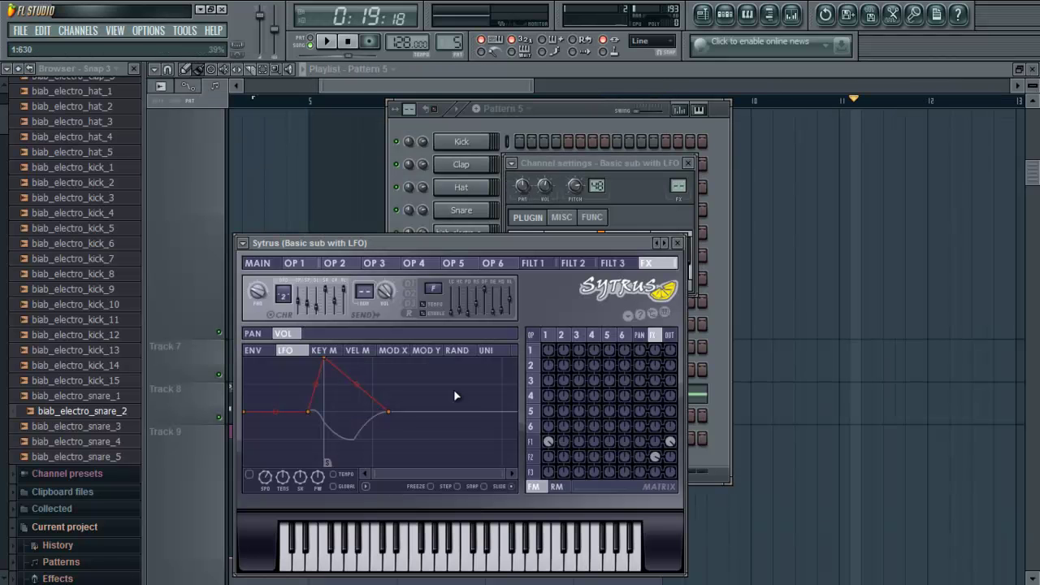
click(246, 242)
mouse_move(277, 279)
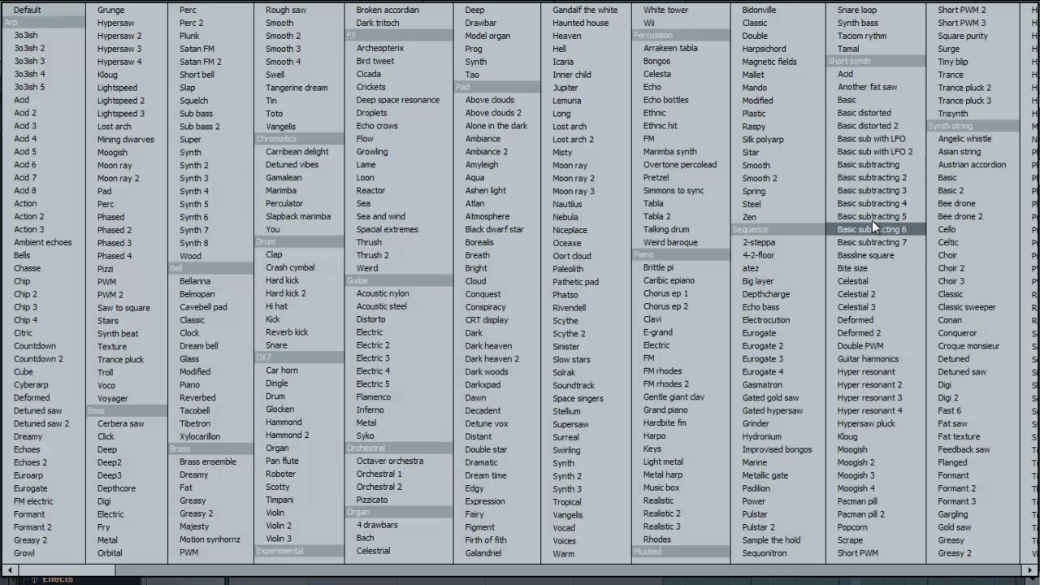
click(866, 527)
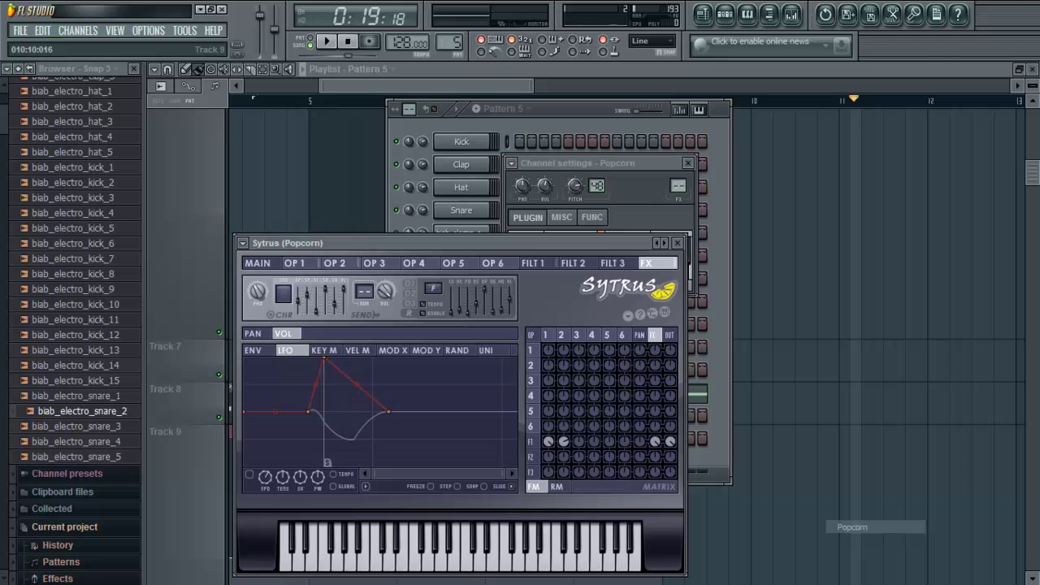
click(387, 570)
click(343, 566)
key(Escape)
key(Escape)
key(Escape)
Play the build-up from bar 5 to hear the new synth preset leading into the drop
click(311, 98)
click(326, 41)
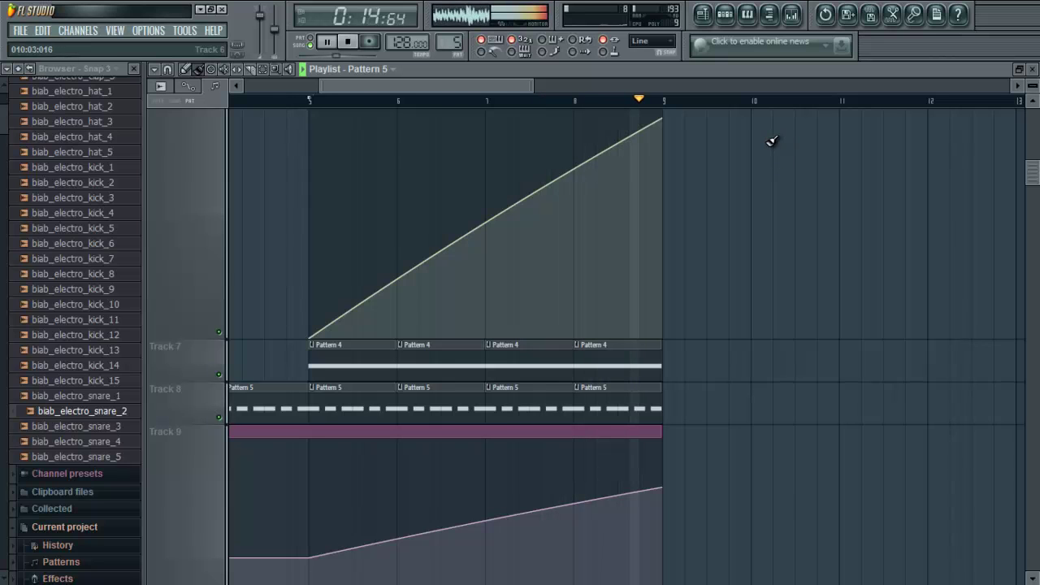
drag(712, 232, 500, 318)
Extend the sweep filter frequency automation clip on Track 6 past bar 14 and add a point near zero at bar 13
drag(457, 167, 804, 189)
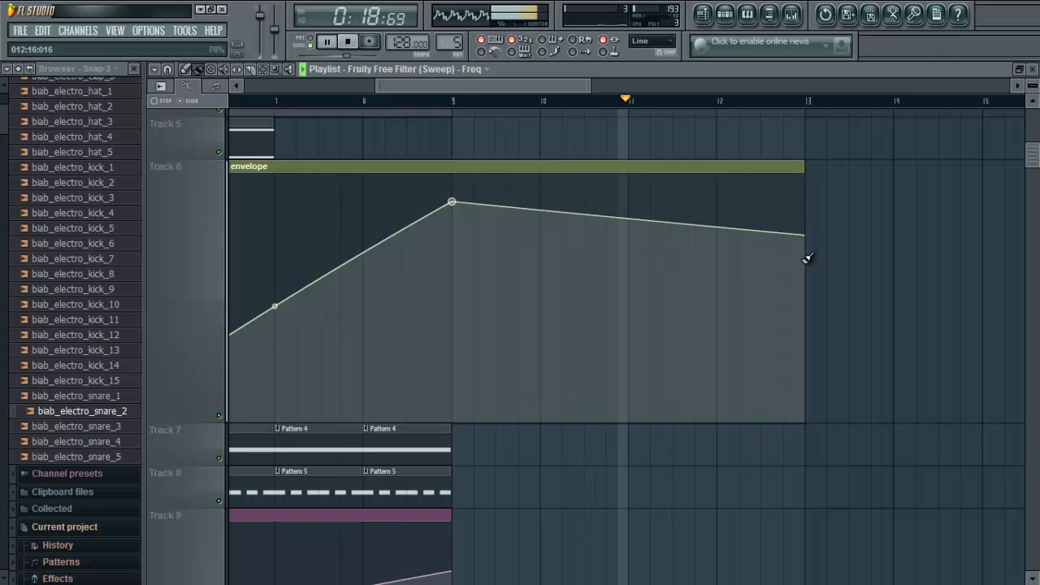
drag(797, 179, 925, 185)
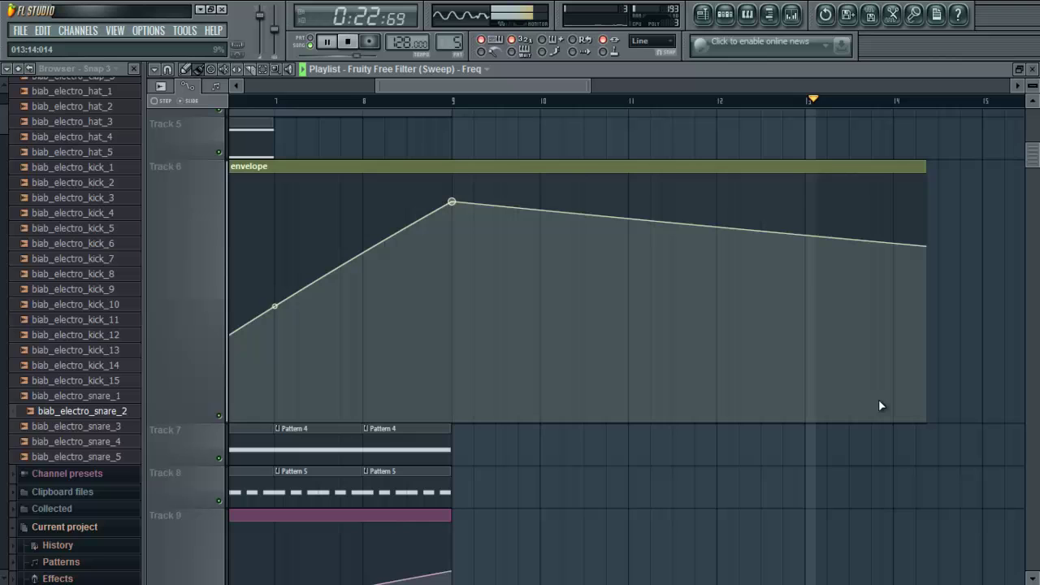
right_click(806, 416)
Continue the Pattern 4 clips on Track 7 from bar 9 up to bar 13
mouse_move(476, 554)
mouse_down()
mouse_move(545, 455)
mouse_move(539, 437)
mouse_up()
click(499, 378)
mouse_move(563, 341)
mouse_down()
mouse_move(829, 354)
mouse_move(752, 414)
mouse_up()
mouse_move(839, 350)
mouse_down()
mouse_move(585, 324)
mouse_move(498, 333)
mouse_move(804, 349)
mouse_up()
Replay the transition from bar 8 into the drop at bar 9 and check the mixer during playback
click(476, 100)
scroll(606, 349, up, 3)
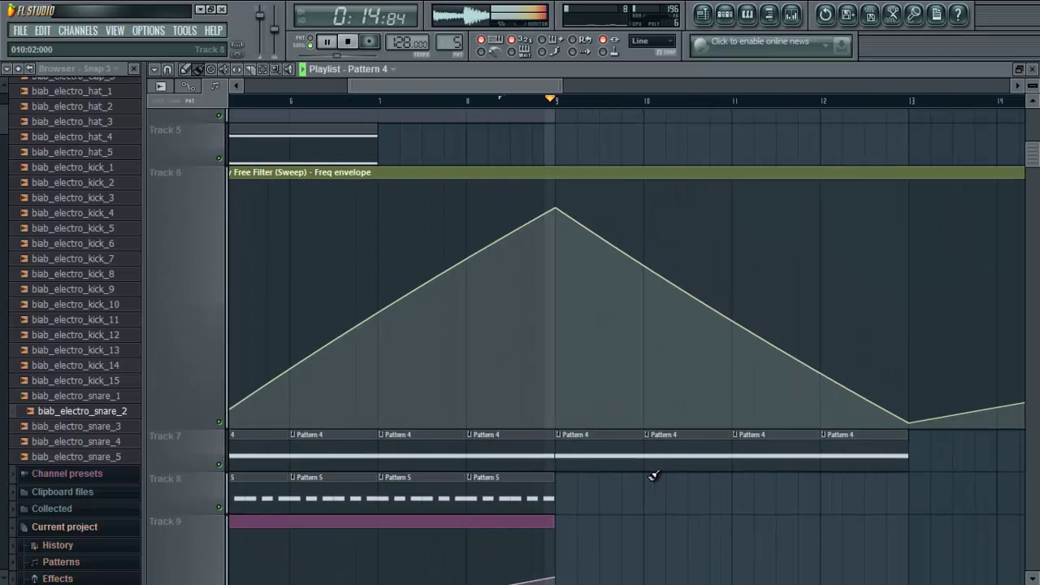
scroll(647, 154, up, 2)
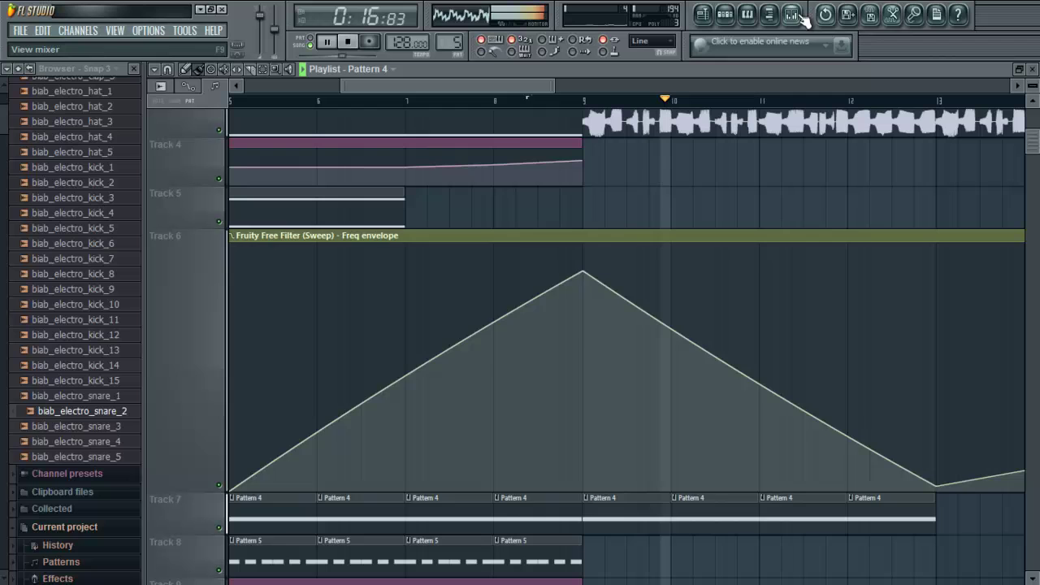
key(F9)
click(373, 383)
key(F9)
click(546, 101)
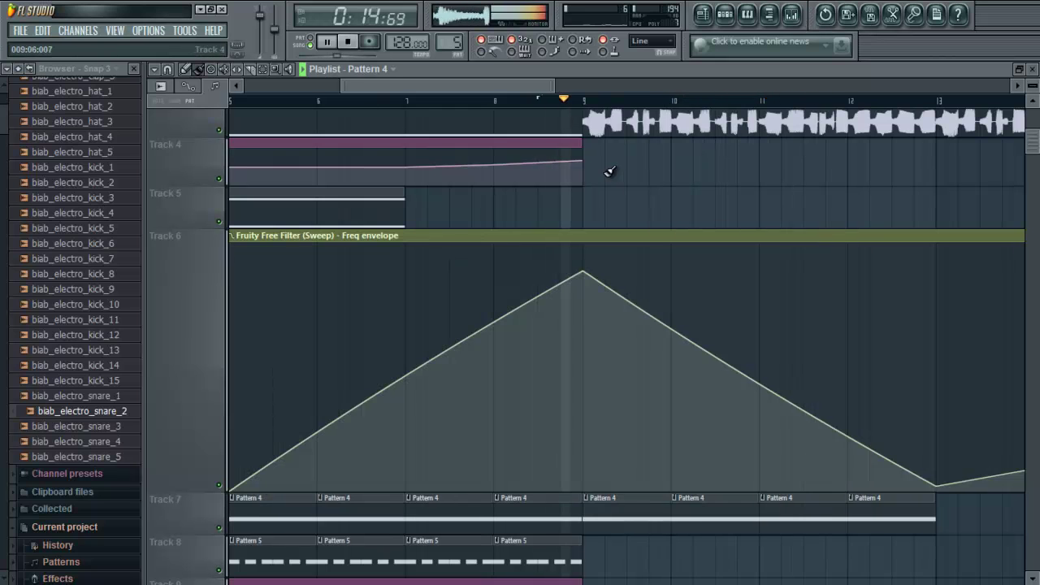
drag(589, 160, 700, 214)
Play the full build-up from just before bar 5 through the drop, reviewing all tracks, and pause in bar 11
click(315, 99)
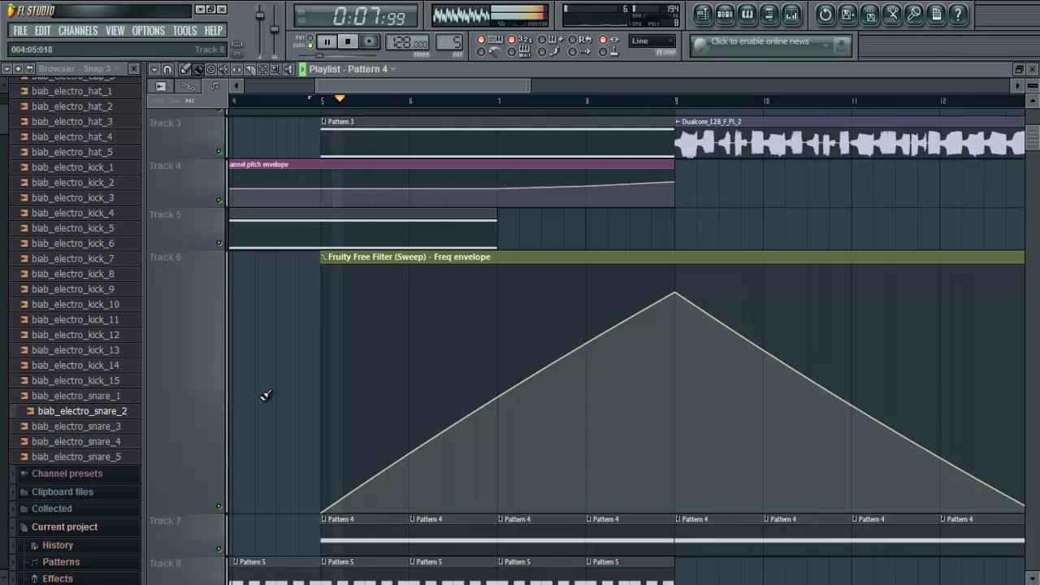
scroll(302, 401, up, 2)
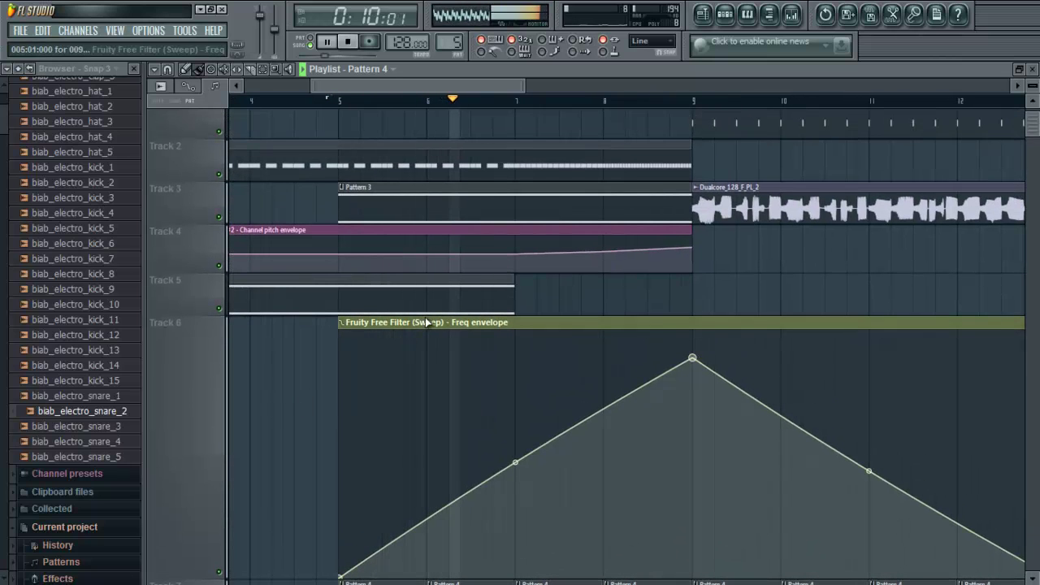
scroll(432, 488, up, 1)
scroll(431, 488, left, 1)
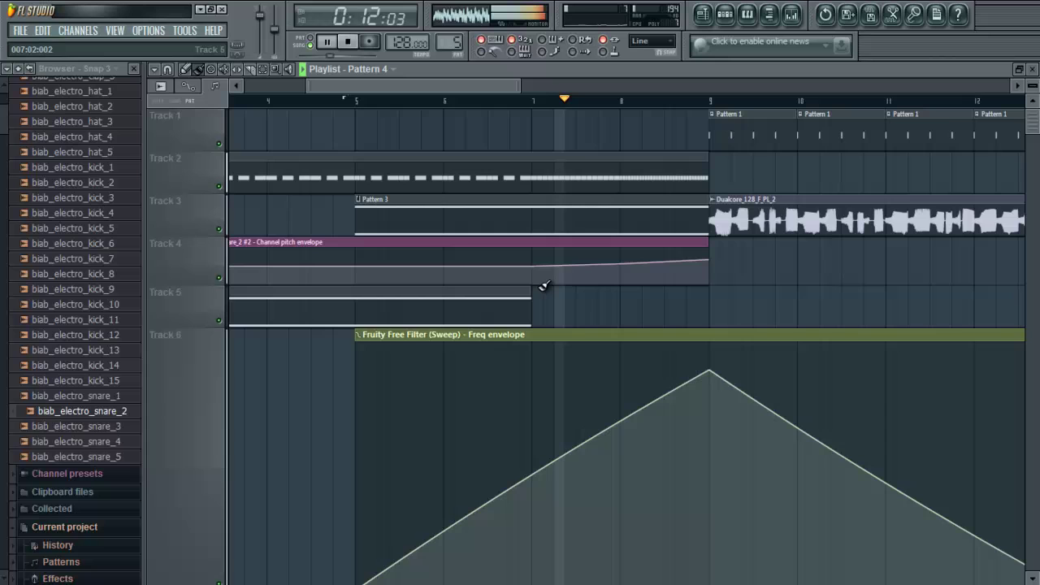
scroll(572, 266, down, 1)
scroll(572, 266, right, 1)
scroll(572, 265, down, 3)
scroll(511, 133, right, 1)
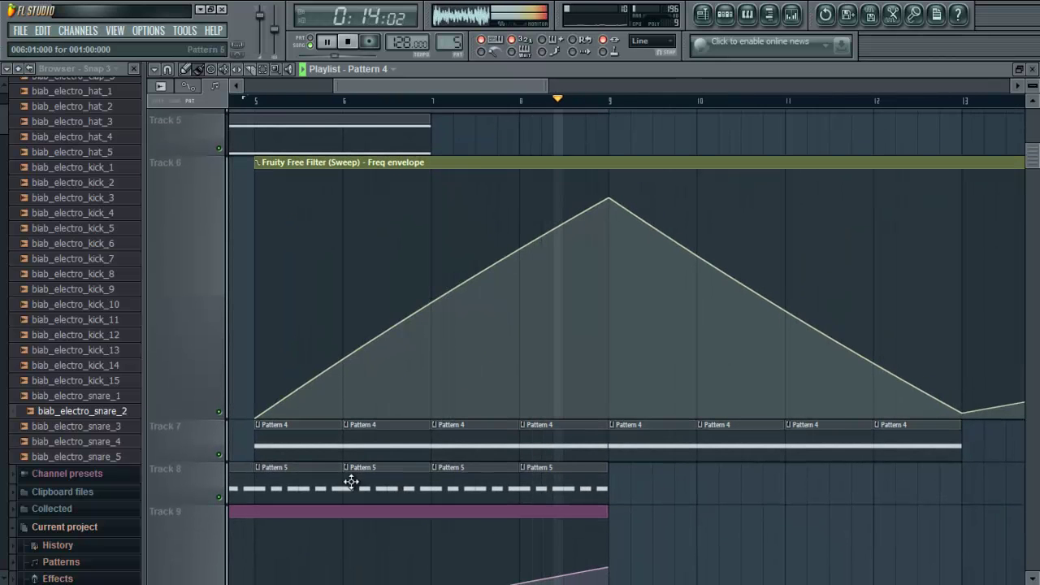
scroll(539, 362, up, 4)
scroll(538, 362, left, 1)
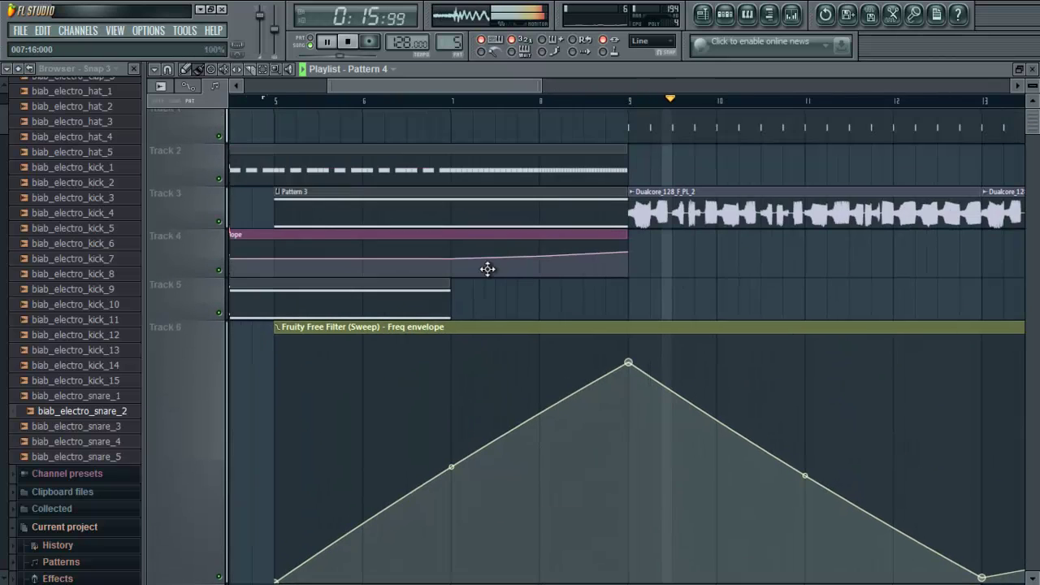
click(333, 43)
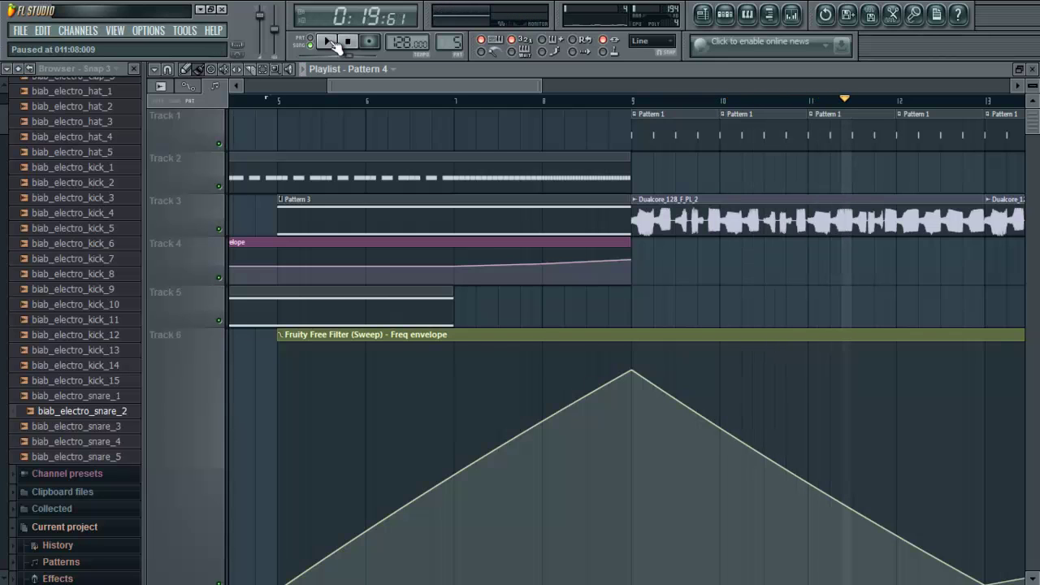